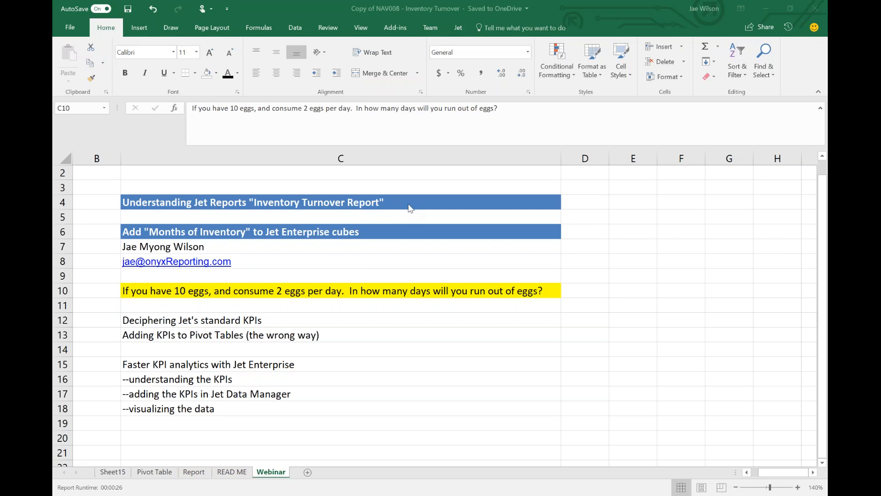
# Step: Review the webinar agenda in column C, from the report title and egg question to the KPI and data visualization topics
pyautogui.click(410, 208)
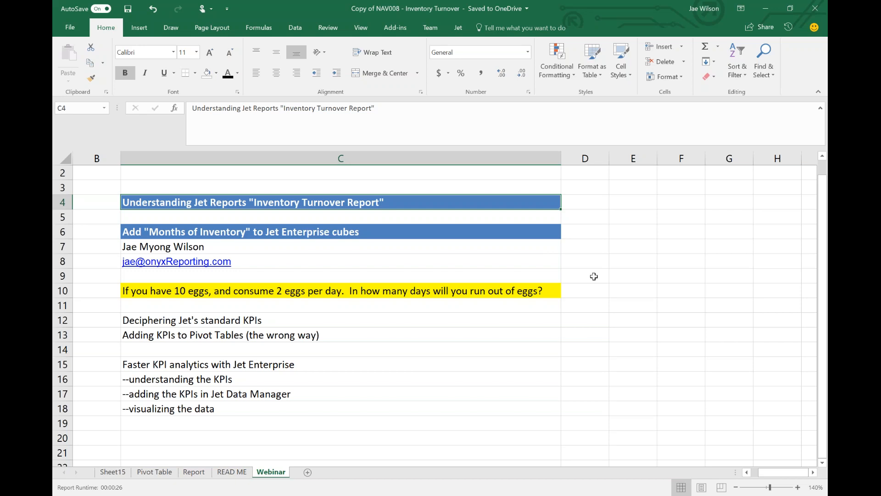
pyautogui.click(450, 235)
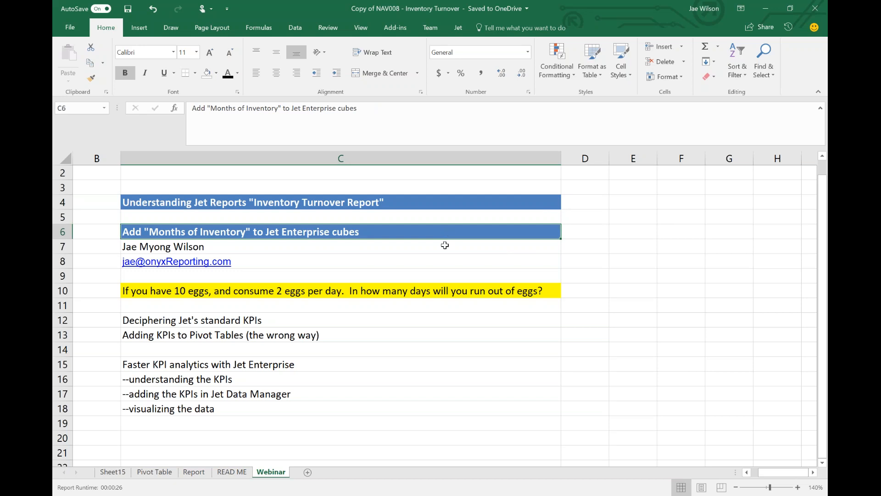
pyautogui.click(354, 291)
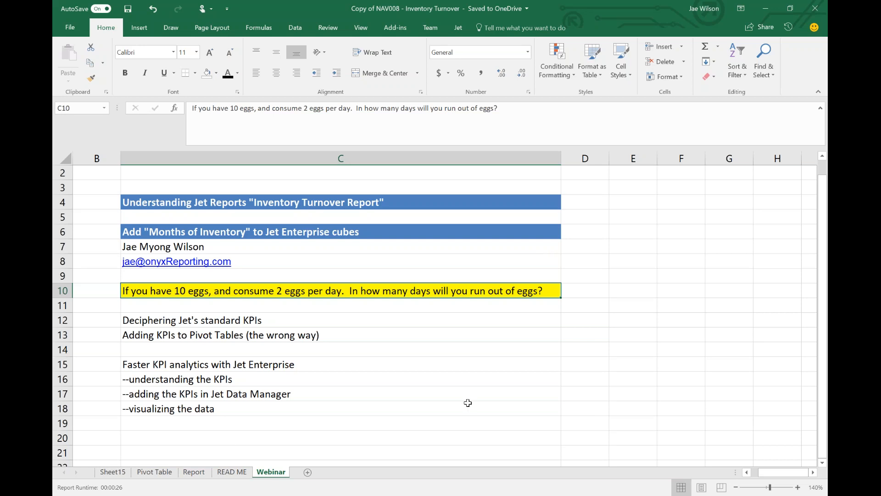
pyautogui.click(330, 335)
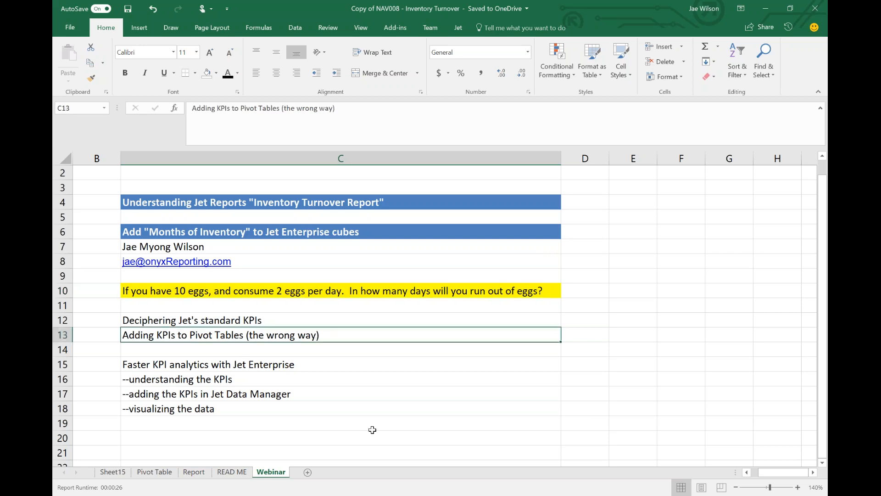
pyautogui.click(621, 349)
pyautogui.click(492, 321)
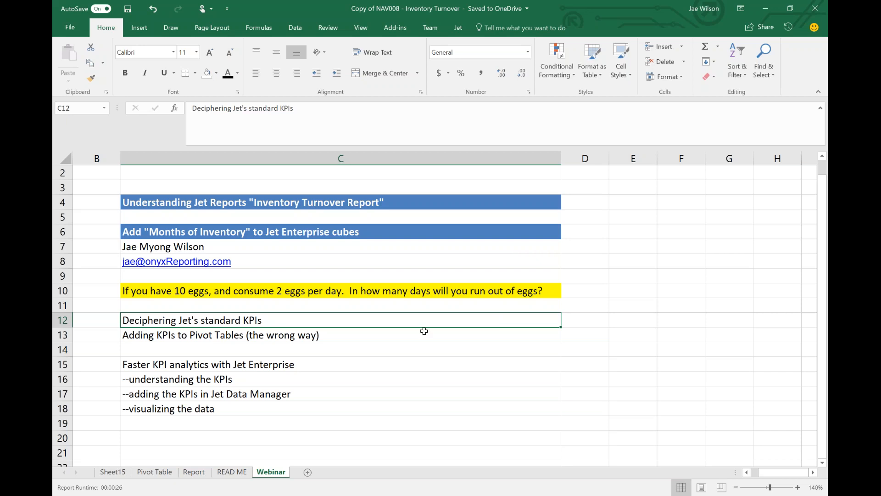
pyautogui.press('Down')
pyautogui.press('Down')
pyautogui.press('Up')
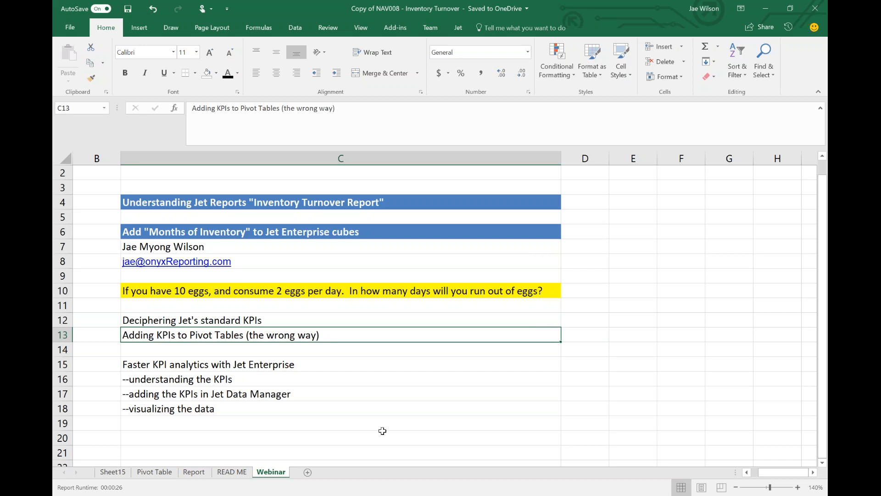
pyautogui.click(200, 366)
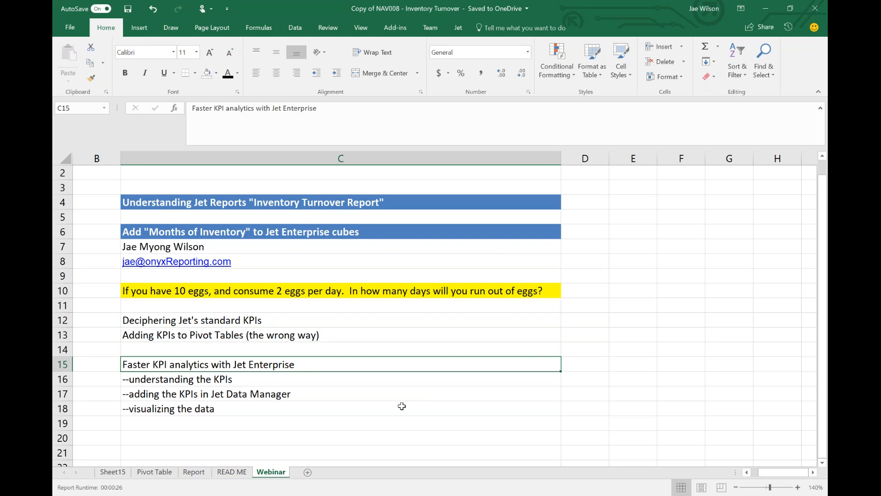
pyautogui.moveTo(284, 381); pyautogui.dragTo(286, 409)
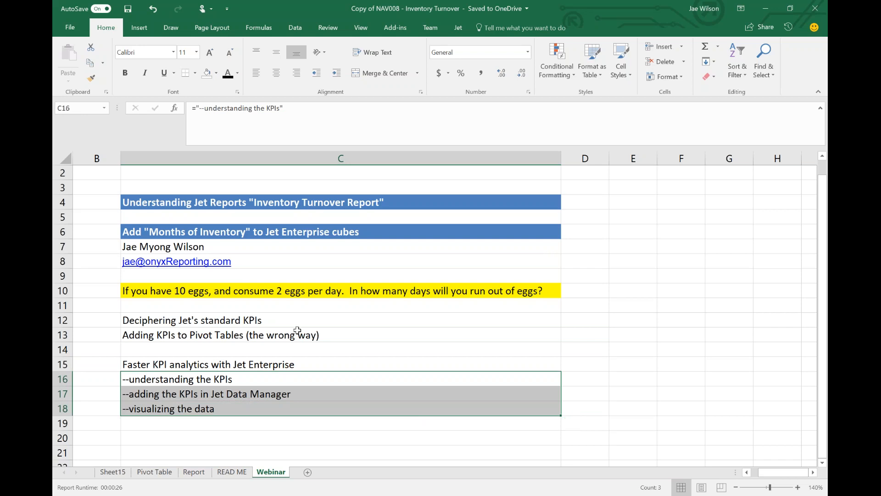
pyautogui.click(271, 391)
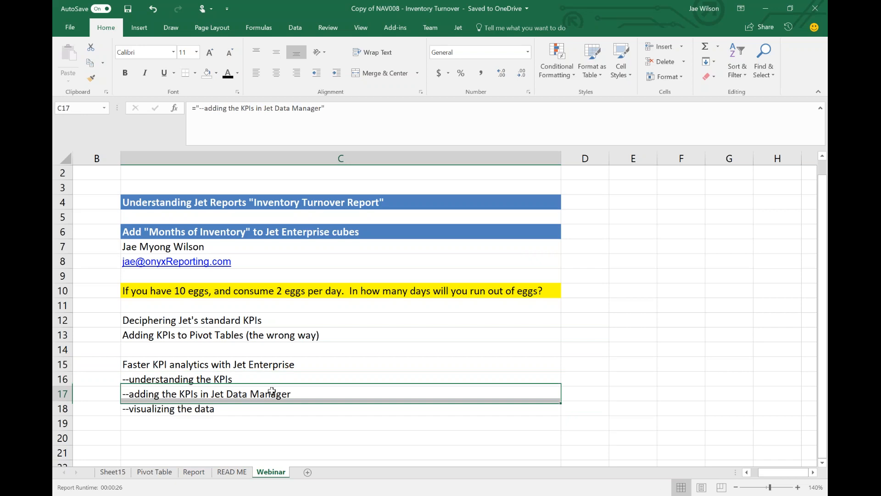
pyautogui.click(369, 408)
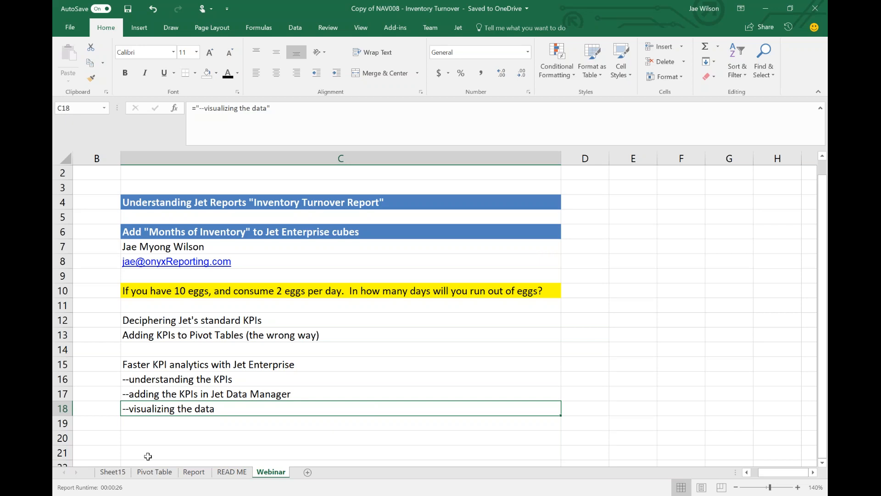
# Step: Open the Pivot Table sheet and look through the inventory turnover item rows
pyautogui.click(160, 472)
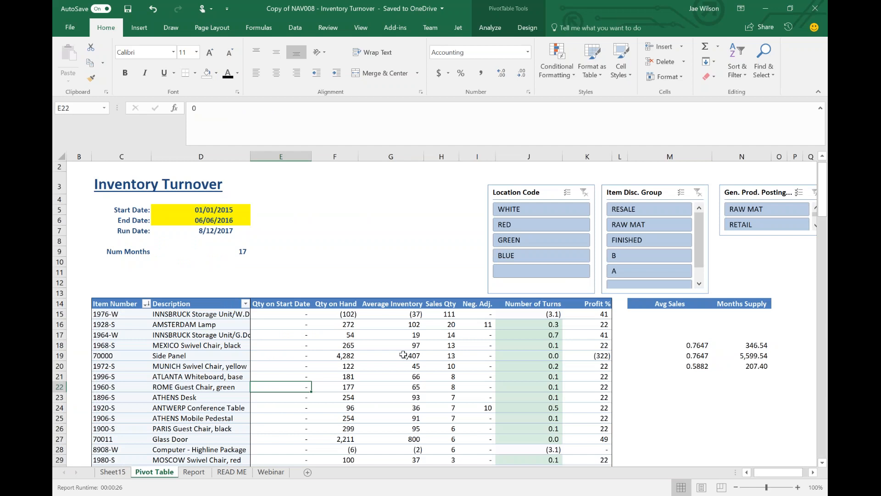
pyautogui.scroll(-1, 402, 342)
pyautogui.scroll(-1, 402, 336)
pyautogui.scroll(-1, 402, 336)
pyautogui.scroll(3, 402, 336)
# Step: Try filtering the pivot table by location codes WHITE and RED and by item discount group, and clear the slicer filters
pyautogui.click(562, 210)
pyautogui.click(563, 226)
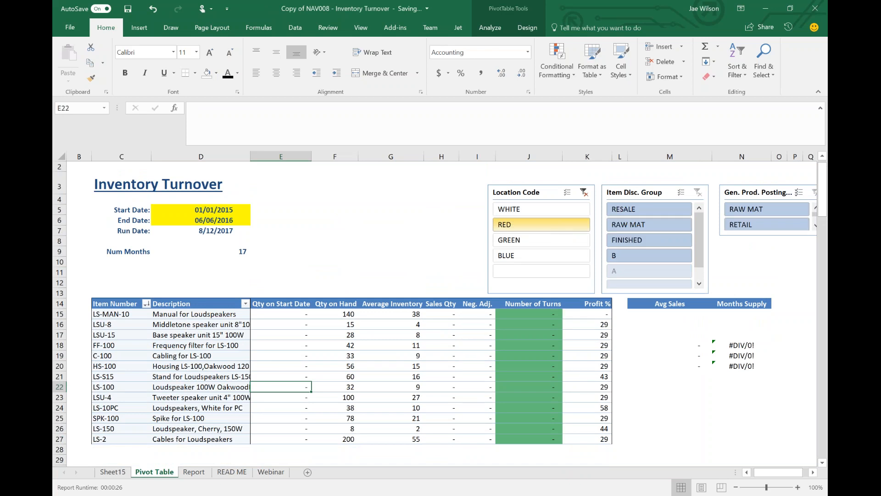
pyautogui.click(649, 224)
pyautogui.click(697, 192)
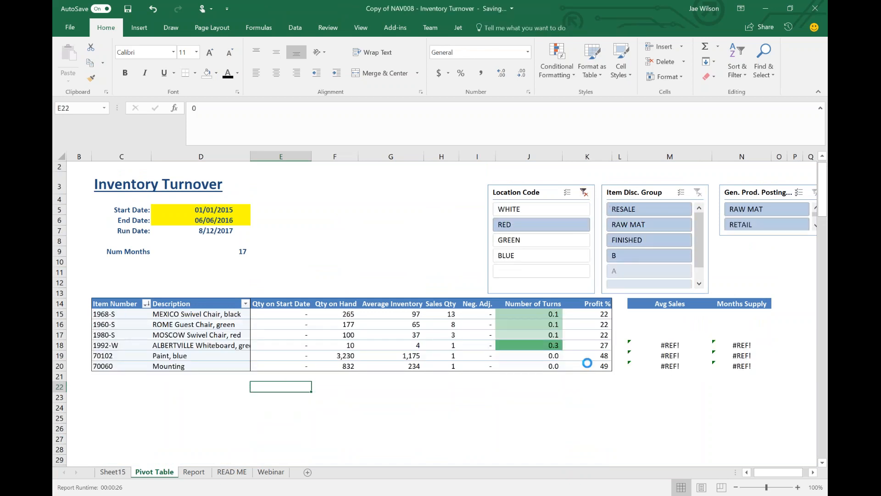
# Step: Examine the existing Avg Sales and Months Supply calculations in M18:N20 and dismiss the mail notification
pyautogui.moveTo(656, 345); pyautogui.dragTo(753, 368)
pyautogui.hotkey('ctrl', 'v')
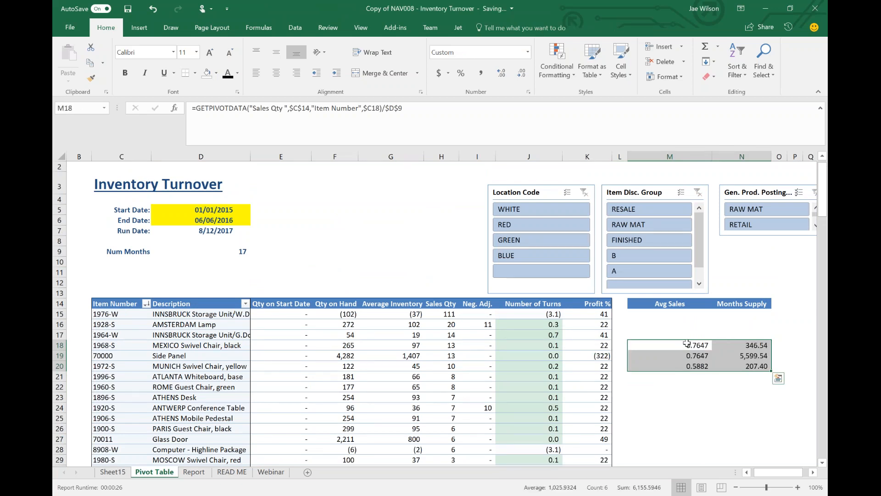
pyautogui.moveTo(687, 343); pyautogui.dragTo(747, 362)
pyautogui.scroll(-1, 741, 363)
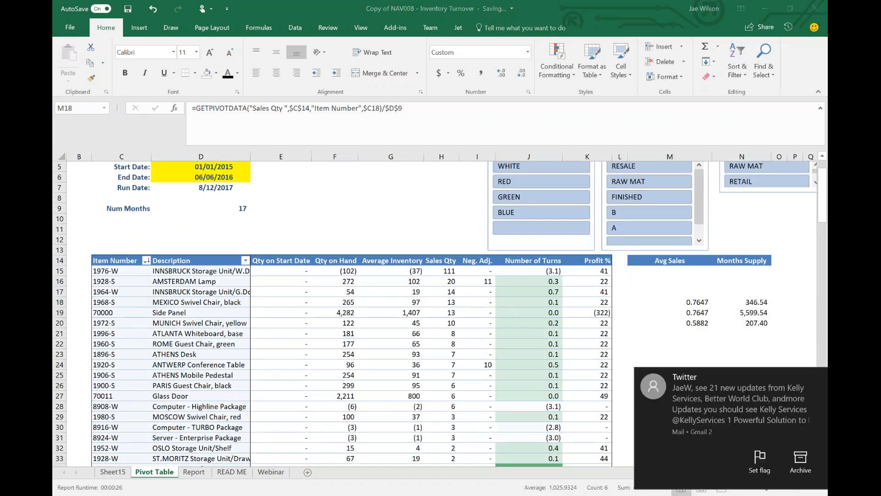
pyautogui.click(818, 377)
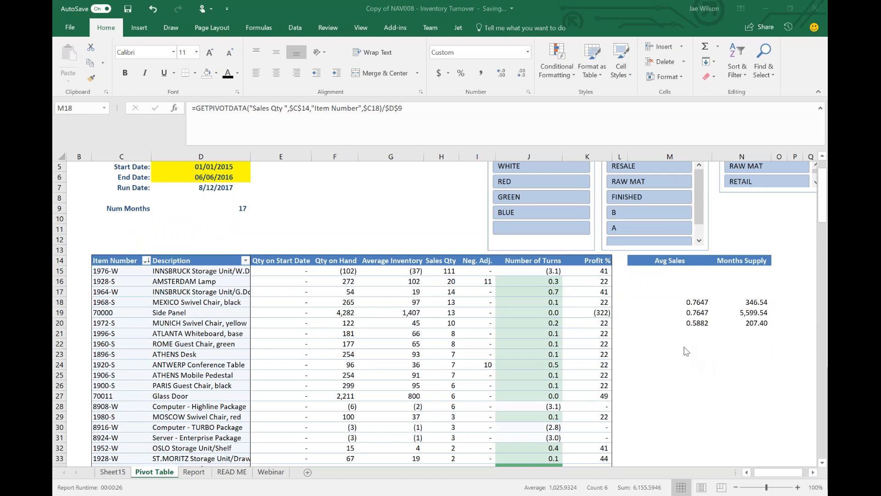
# Step: In M22, calculate average sales for ROME Guest Chair, green by dividing its pivot Sales Qty by Num Months in D9
pyautogui.click(682, 344)
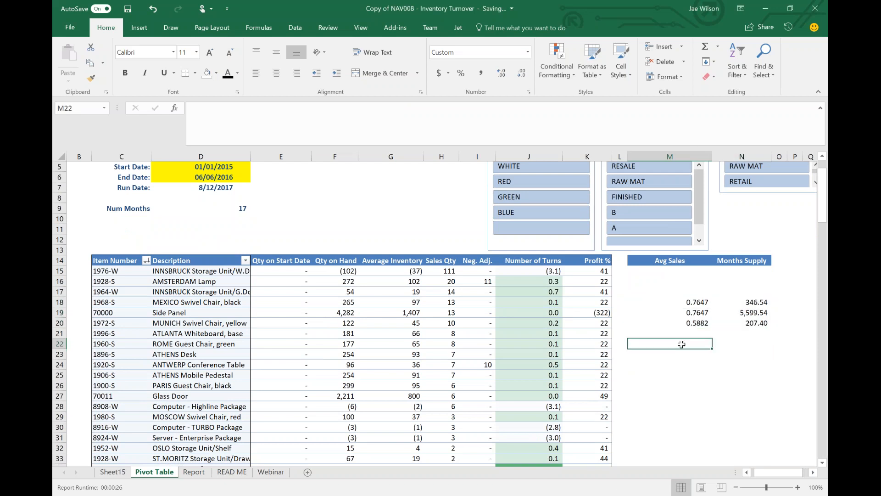
pyautogui.doubleClick(681, 344)
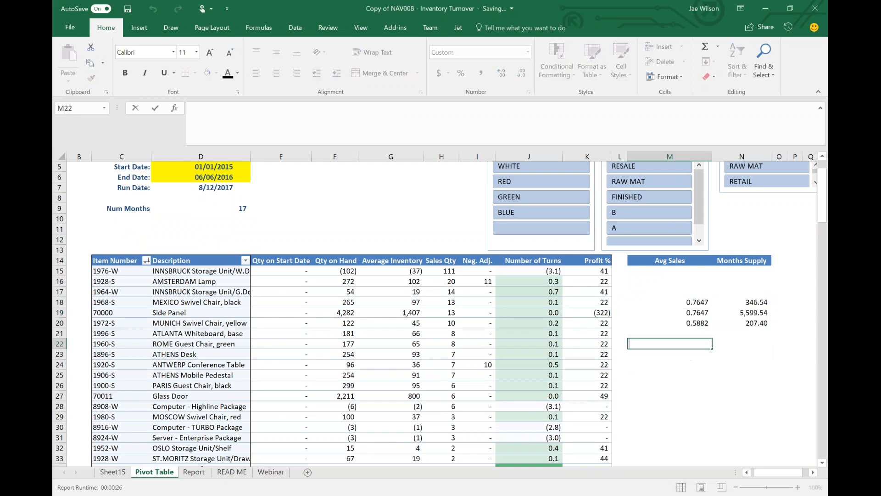
pyautogui.write('=')
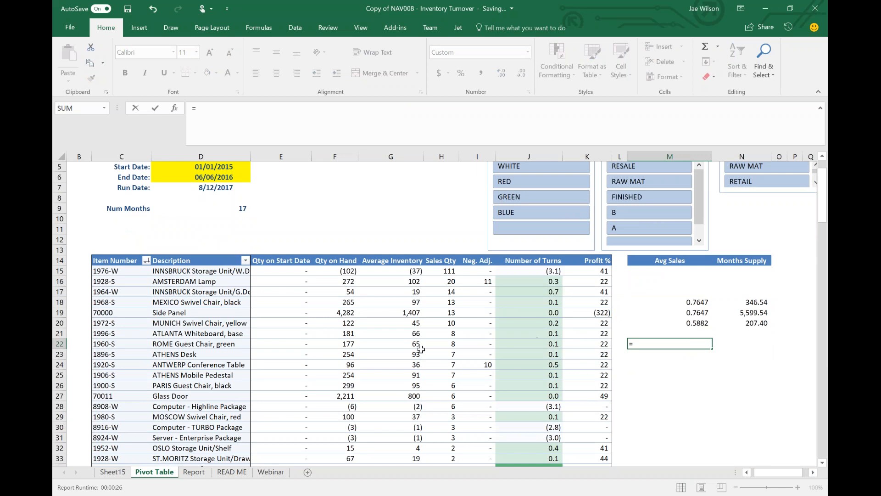
pyautogui.click(449, 344)
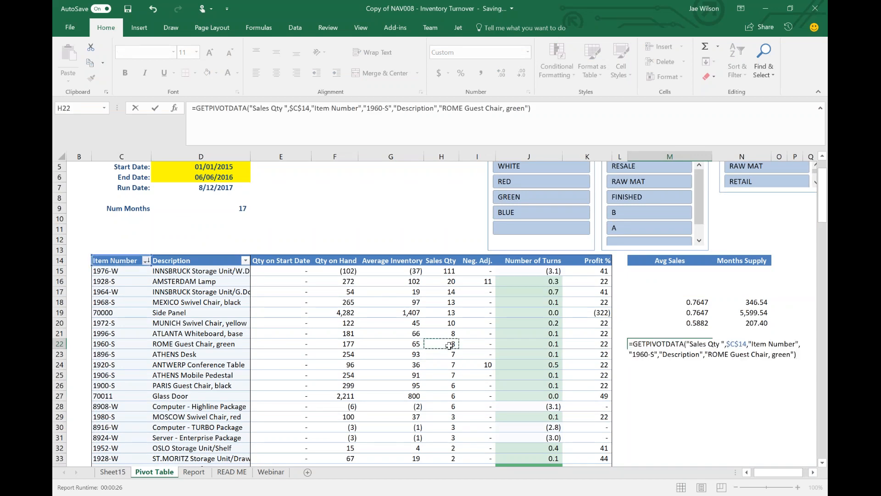
pyautogui.write('/')
pyautogui.click(224, 211)
pyautogui.press('Return')
pyautogui.press('Up')
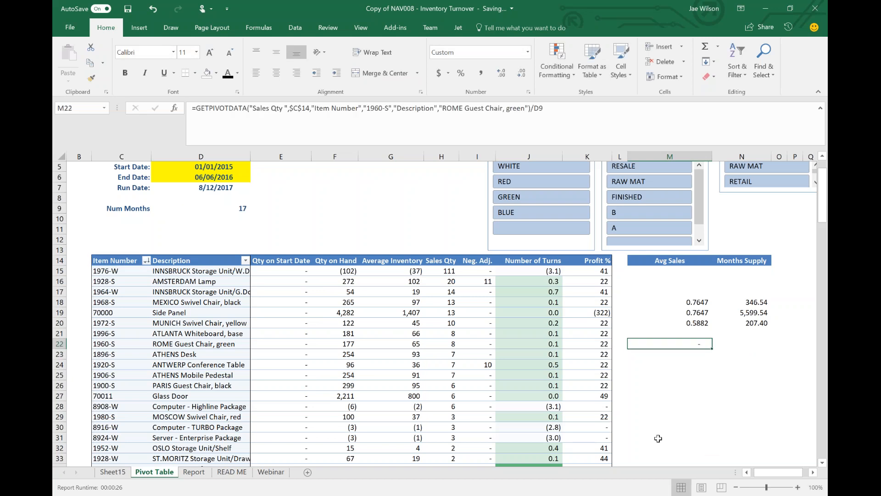
# Step: In N22, calculate the months supply by dividing the chair's pivot Qty on Hand by its average sales in M22
pyautogui.click(743, 343)
pyautogui.write('=')
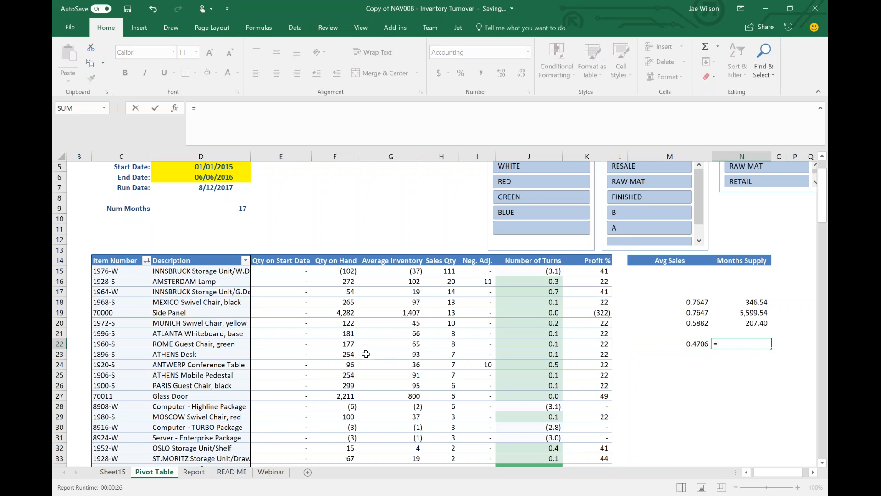
pyautogui.click(349, 344)
pyautogui.write('/')
pyautogui.click(689, 344)
pyautogui.press('Return')
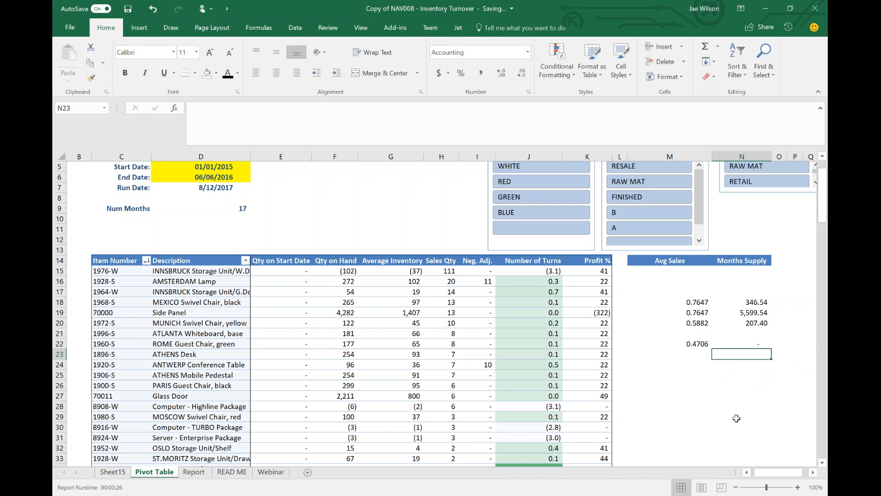
# Step: Check the Num Months formula in D9 and the start and end date references in D5 and D6
pyautogui.click(225, 211)
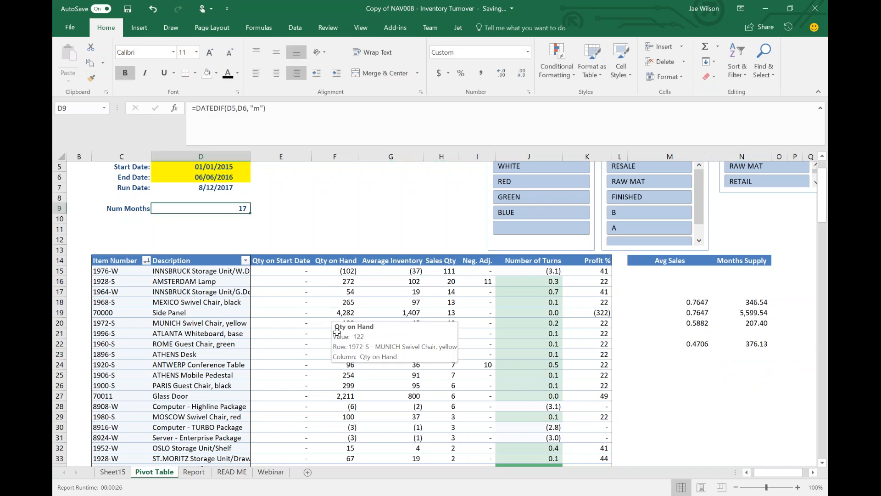
pyautogui.scroll(1, 312, 358)
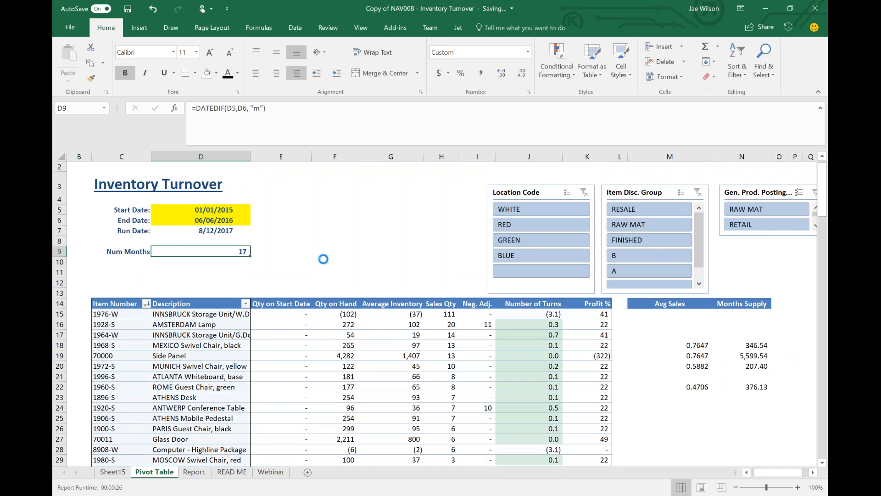
pyautogui.click(165, 208)
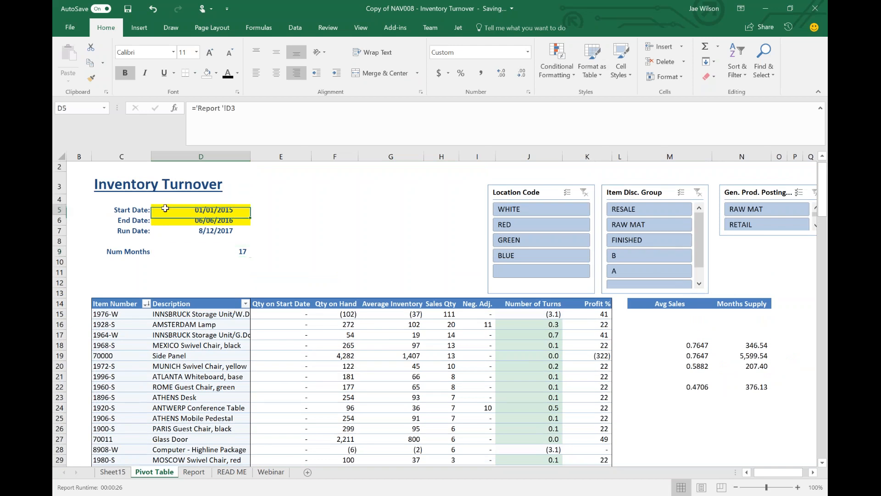
pyautogui.click(163, 219)
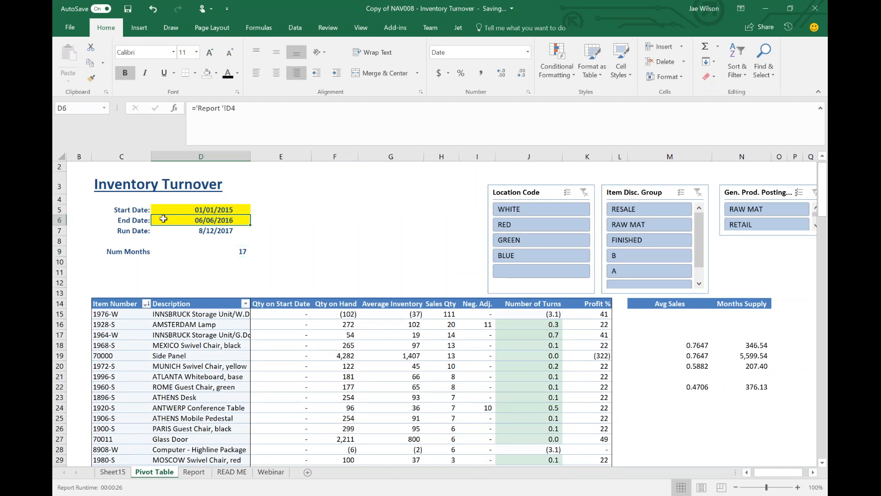
pyautogui.click(182, 252)
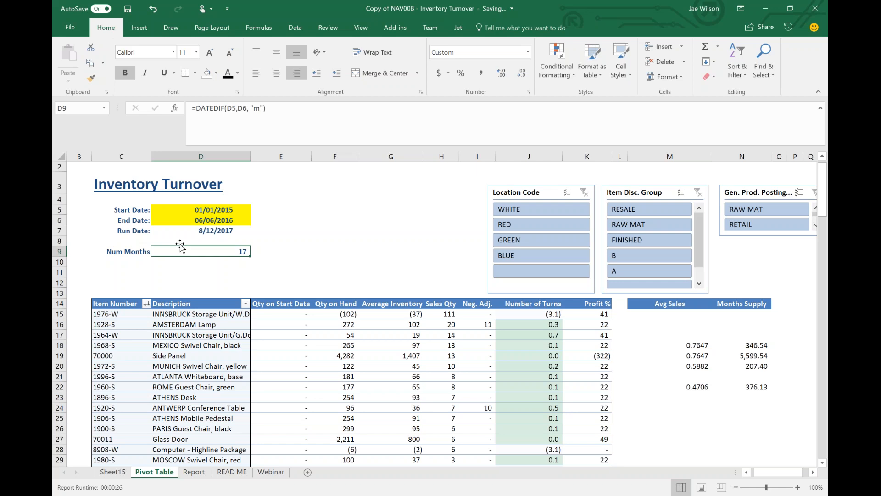
pyautogui.click(197, 263)
pyautogui.write('=datedif(')
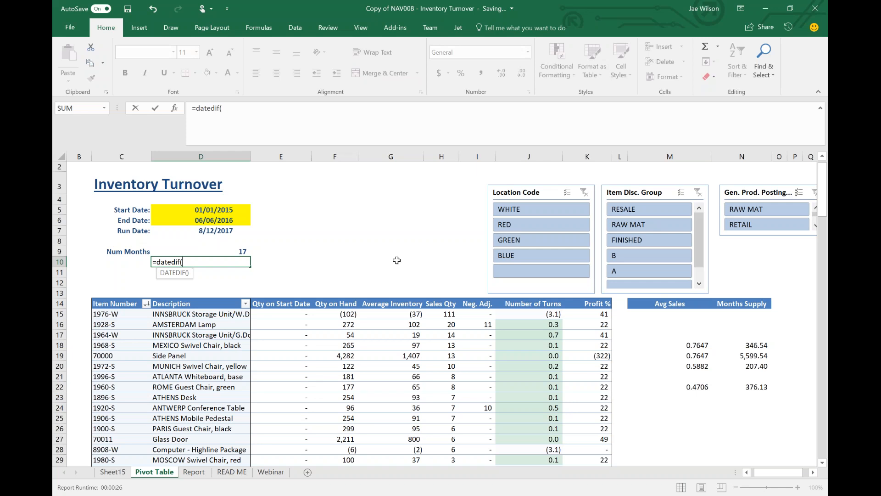
pyautogui.press('Escape')
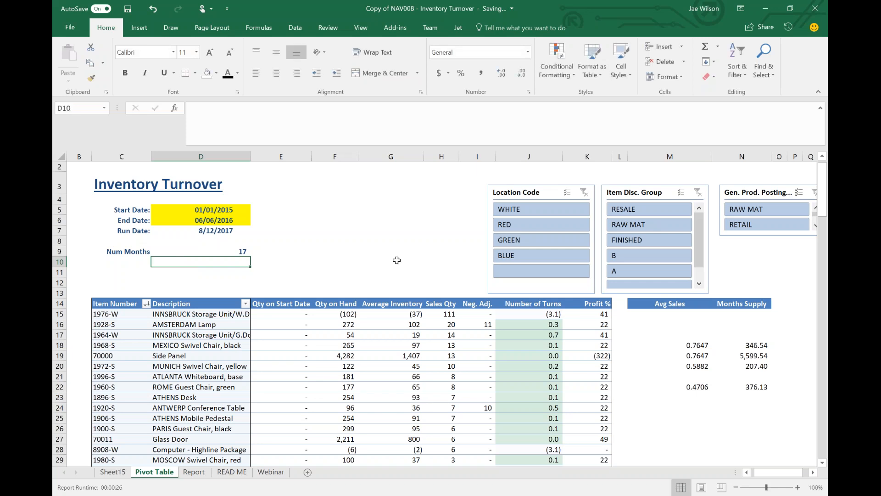
# Step: Inspect the start date and "m" interval arguments of the DATEDIF formula in D9, along with the dates in D5:D6
pyautogui.press('Up')
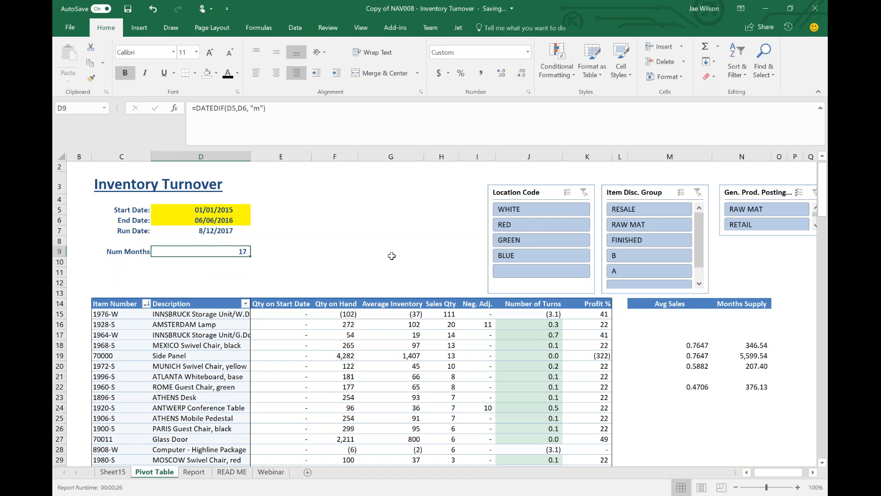
pyautogui.click(340, 129)
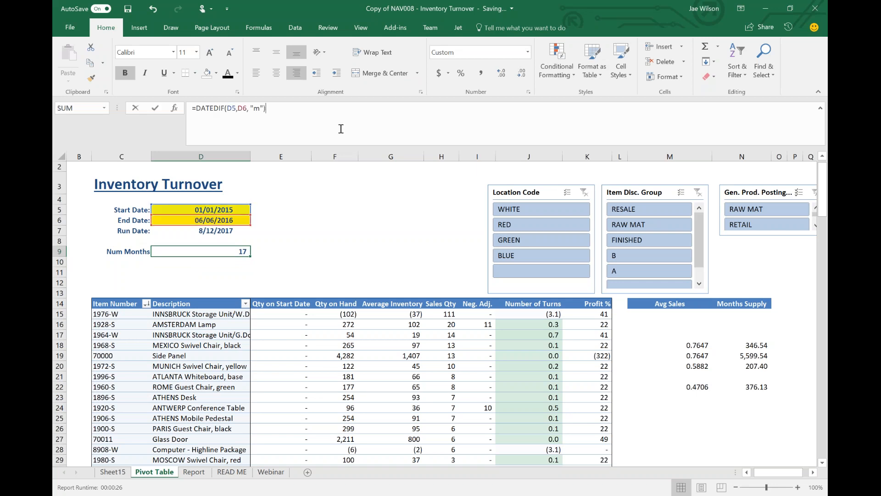
pyautogui.doubleClick(231, 109)
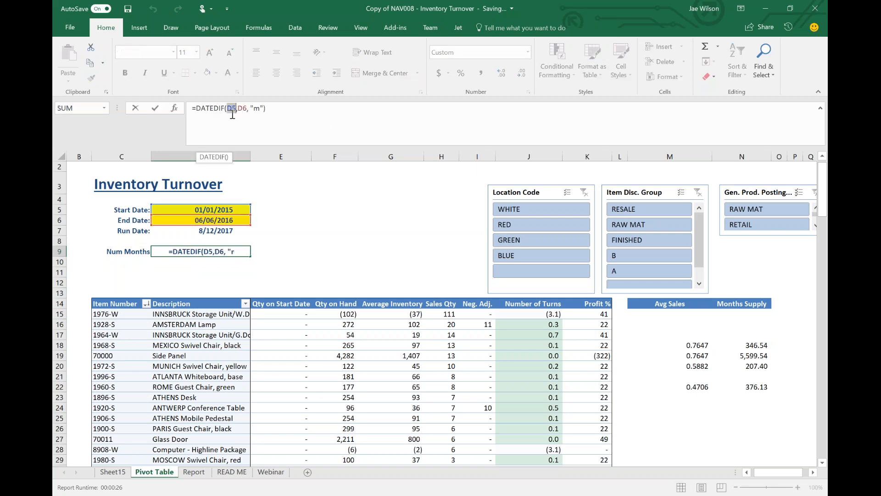
pyautogui.doubleClick(258, 109)
pyautogui.press('Return')
pyautogui.press('Up')
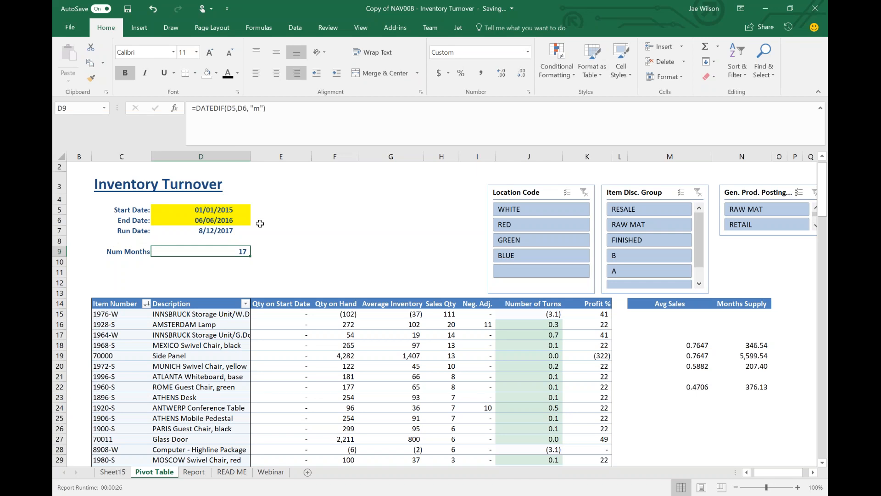
pyautogui.click(194, 211)
pyautogui.moveTo(194, 211); pyautogui.dragTo(196, 217)
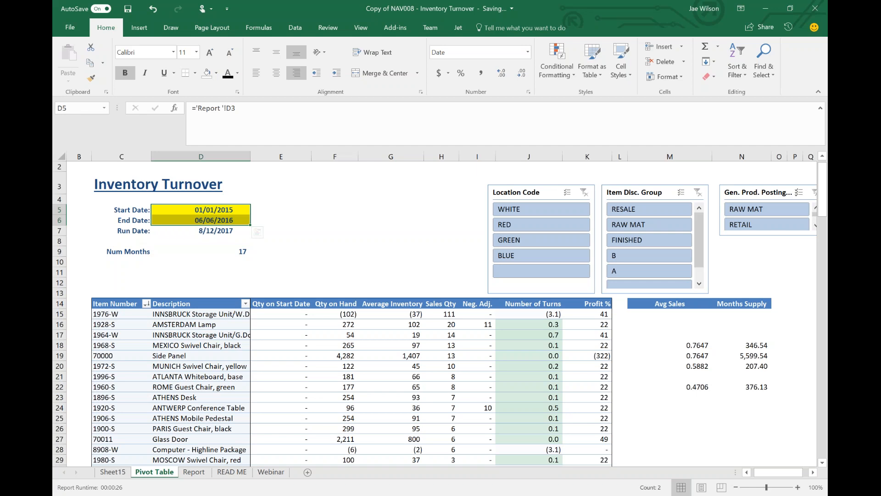
# Step: Examine the DATEDIF function name in the Num Months formula in D9
pyautogui.click(236, 254)
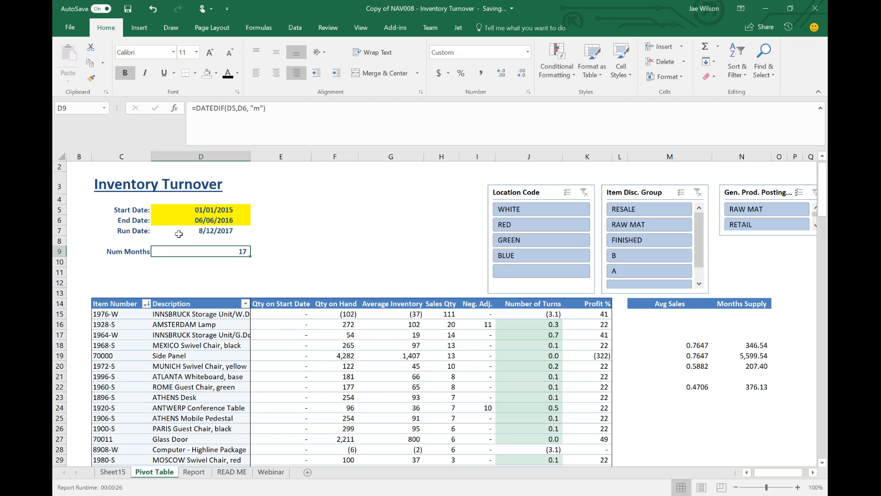
pyautogui.doubleClick(210, 108)
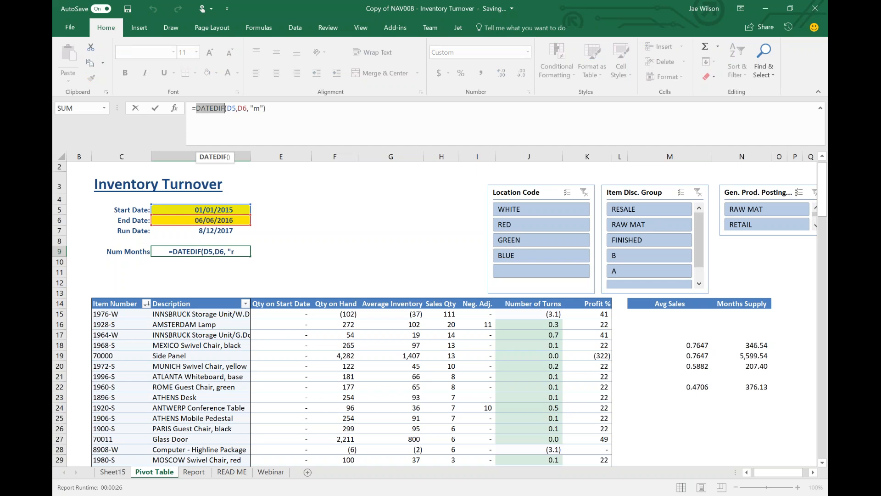
pyautogui.press('Tab')
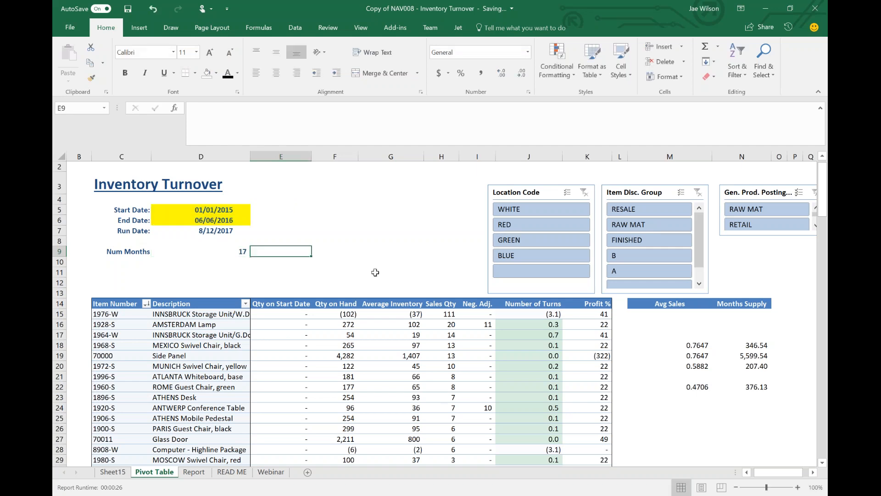
# Step: Copy the average sales and months supply formulas in M22:N22 down to row 31
pyautogui.click(679, 345)
pyautogui.moveTo(679, 386); pyautogui.dragTo(743, 387)
pyautogui.scroll(-2, 736, 415)
pyautogui.moveTo(772, 319); pyautogui.dragTo(772, 412)
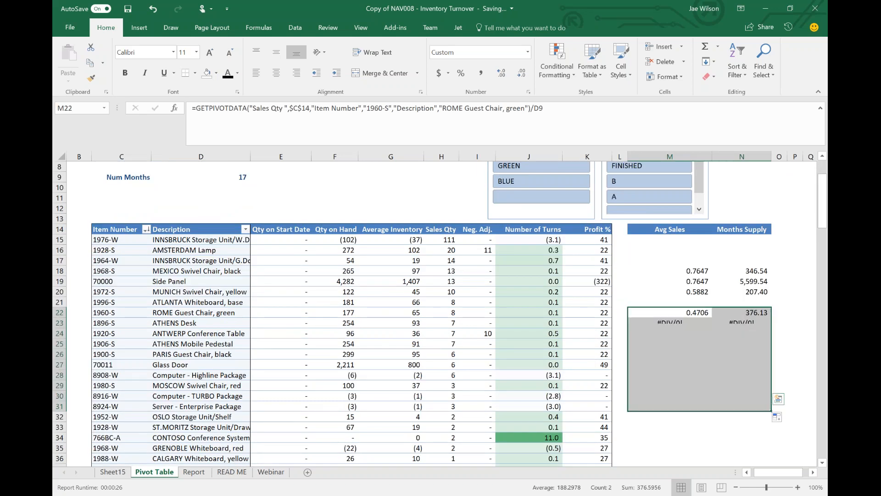
# Step: Make the D9 reference in M22 and the M22 reference in N22 absolute, and refill both formulas down to row 31
pyautogui.click(669, 311)
pyautogui.click(535, 110)
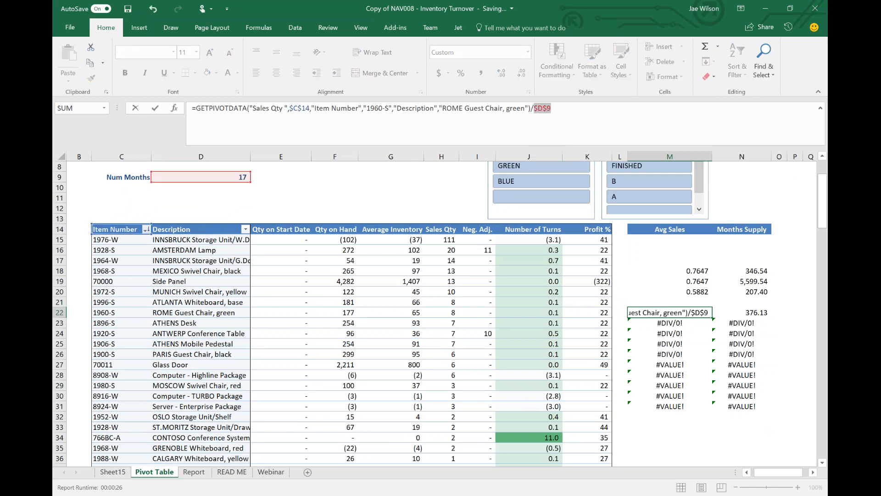
pyautogui.press('Tab')
pyautogui.press('F2')
pyautogui.press('F4')
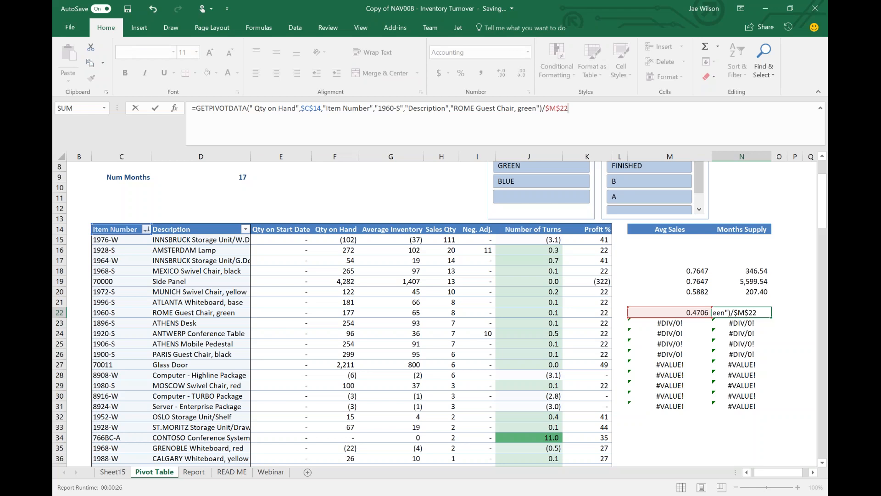
pyautogui.press('Return')
pyautogui.moveTo(688, 313); pyautogui.dragTo(772, 410)
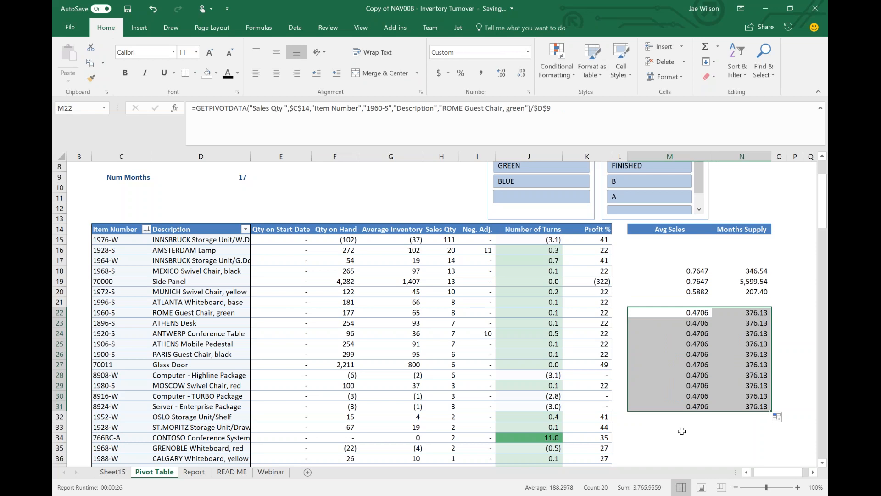
# Step: Compare the average sales and months supply formulas and values filled into M22:N31 row by row
pyautogui.click(682, 430)
pyautogui.press('Up')
pyautogui.press('Up')
pyautogui.press('Up')
pyautogui.press('Up')
pyautogui.press('Up')
pyautogui.press('Up')
pyautogui.press('Up')
pyautogui.press('Up')
pyautogui.press('Up')
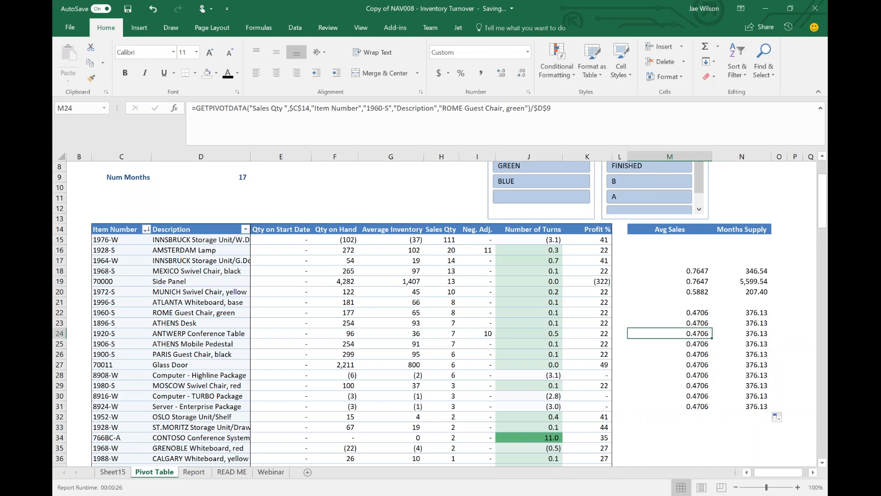
pyautogui.moveTo(699, 313); pyautogui.dragTo(709, 388)
pyautogui.moveTo(747, 319); pyautogui.dragTo(762, 406)
pyautogui.click(674, 314)
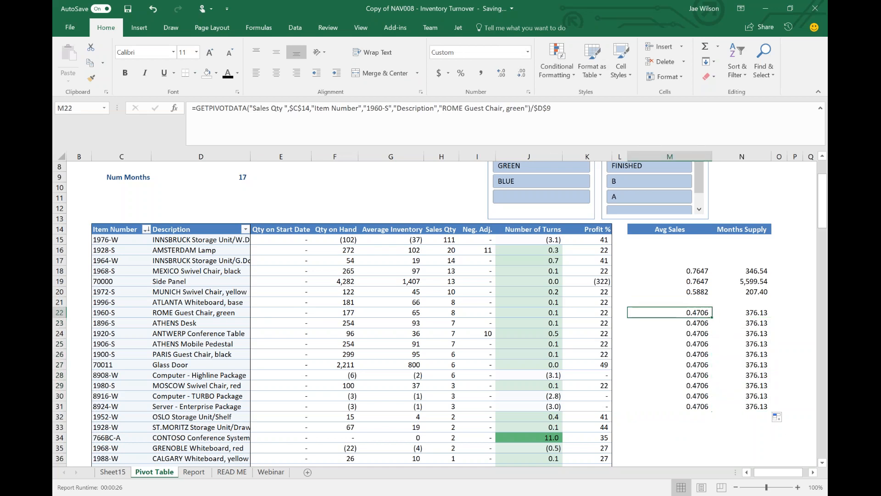
pyautogui.moveTo(679, 329); pyautogui.dragTo(680, 406)
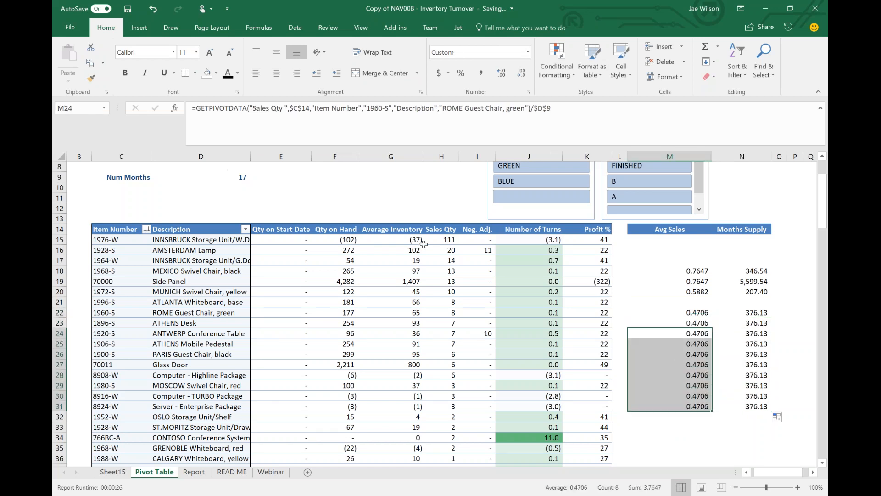
# Step: Examine the GETPIVOTDATA part of the average sales formula in M22
pyautogui.click(706, 313)
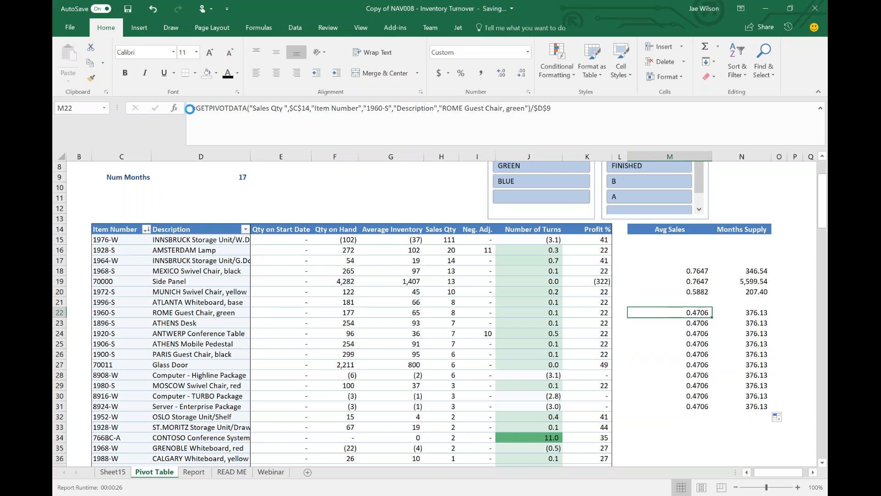
pyautogui.moveTo(200, 110); pyautogui.dragTo(529, 109)
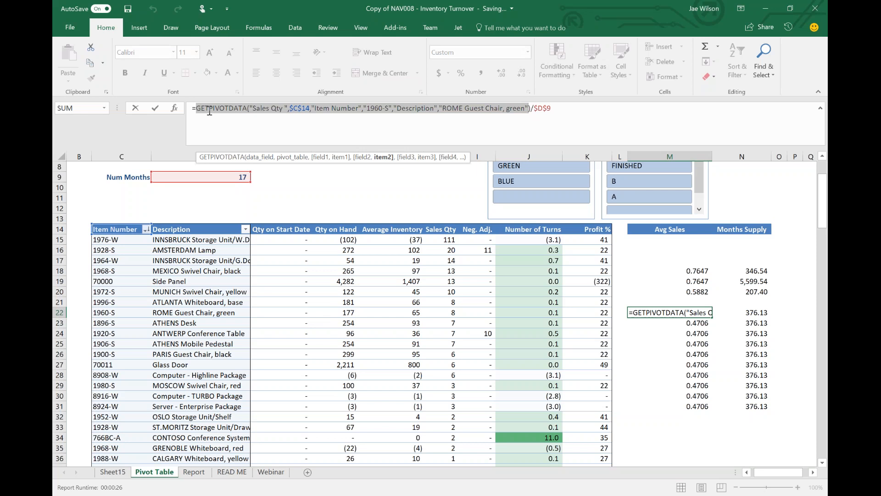
pyautogui.press('Escape')
# Step: Try referencing the pivot table's Qty on Hand for Computer - Highline Package from cell M34
pyautogui.click(669, 437)
pyautogui.write('=')
pyautogui.click(349, 375)
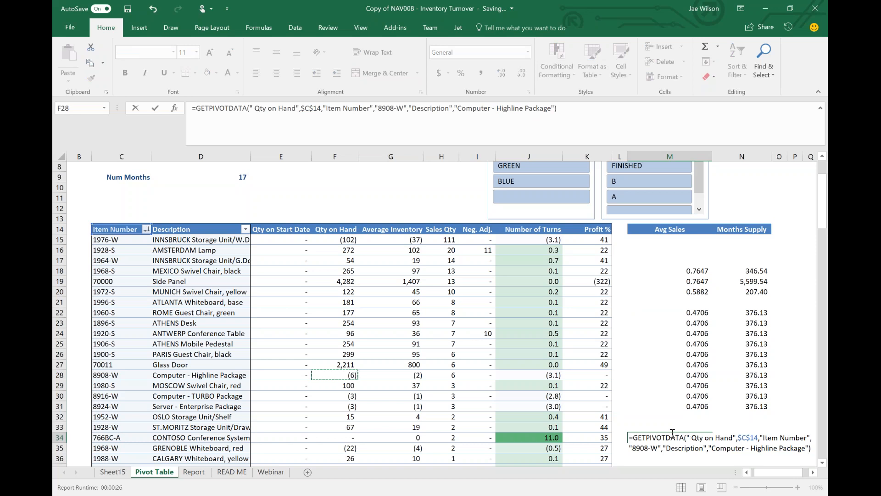
pyautogui.press('Escape')
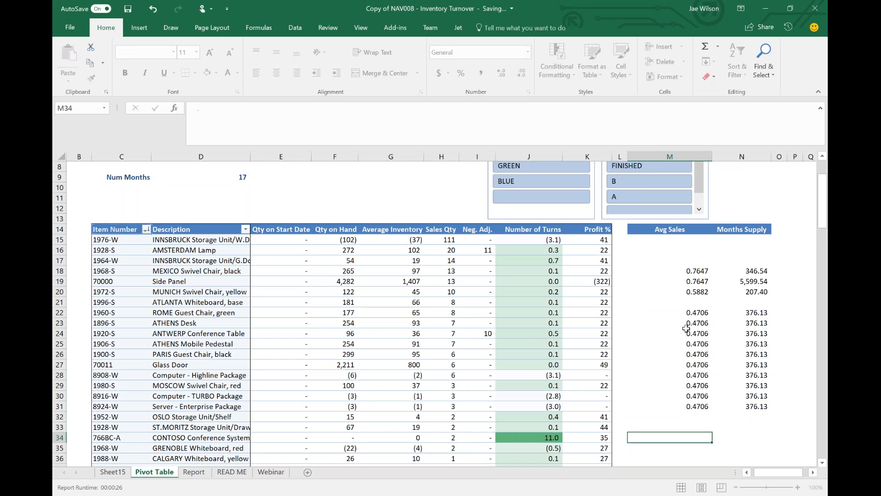
# Step: Remove the "Description" and "ROME Guest Chair, green" arguments from the GETPIVOTDATA formula in M22
pyautogui.click(691, 312)
pyautogui.doubleClick(692, 312)
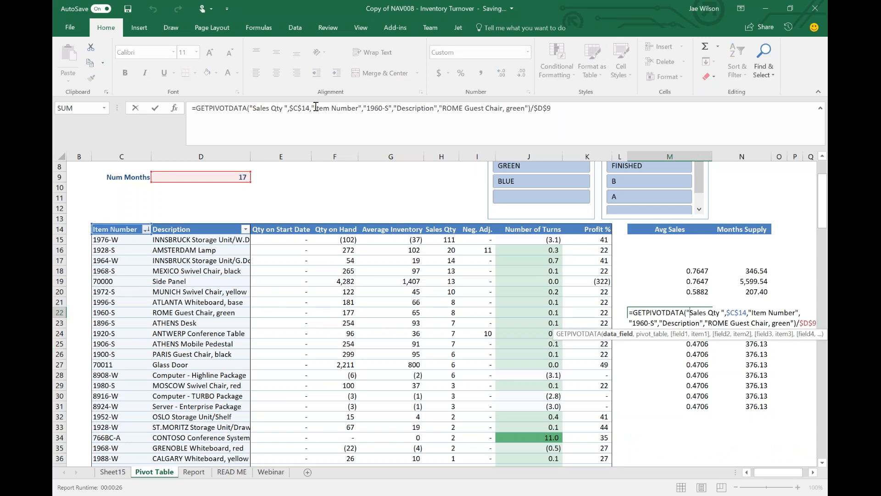
pyautogui.moveTo(312, 110); pyautogui.dragTo(528, 108)
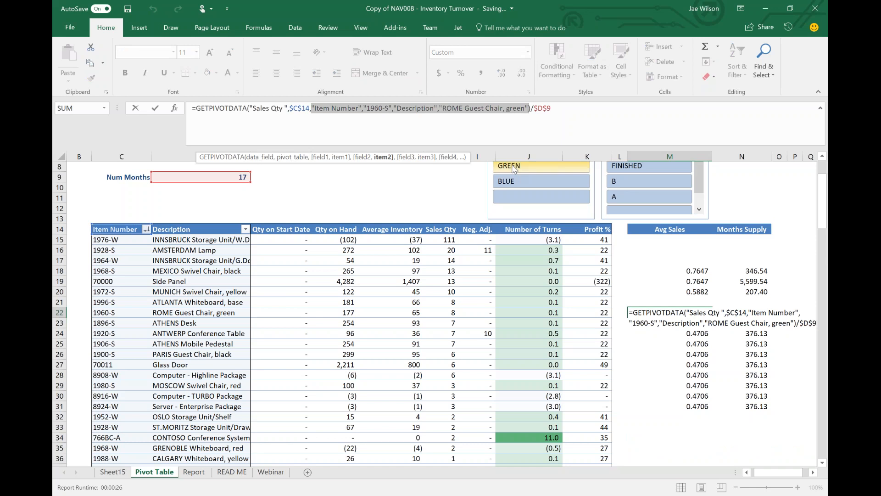
pyautogui.press('End')
pyautogui.moveTo(408, 110); pyautogui.dragTo(530, 110)
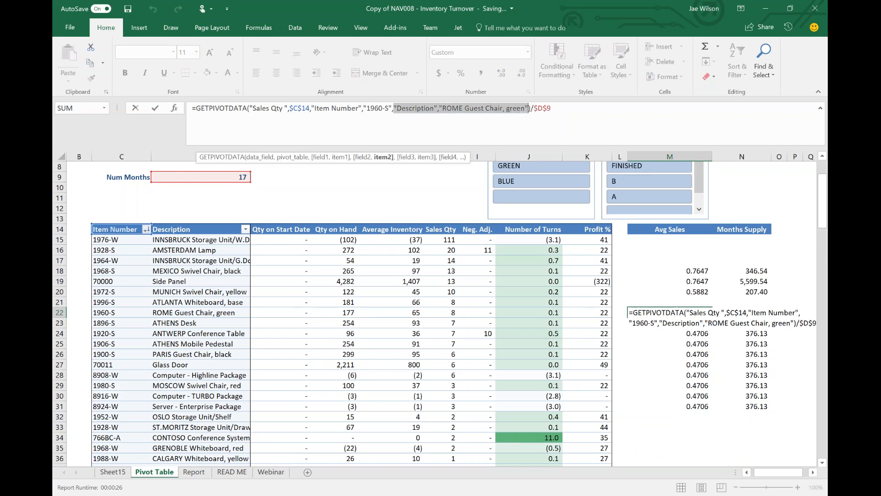
pyautogui.press('Delete')
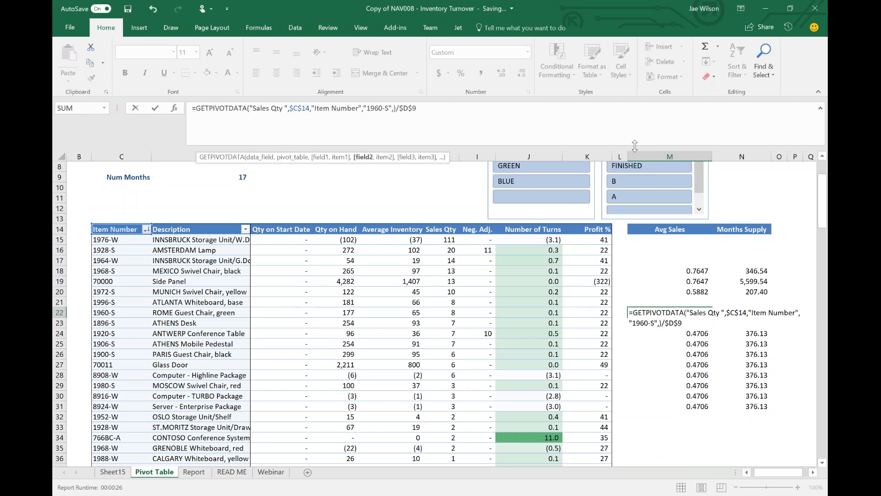
pyautogui.press('BackSpace')
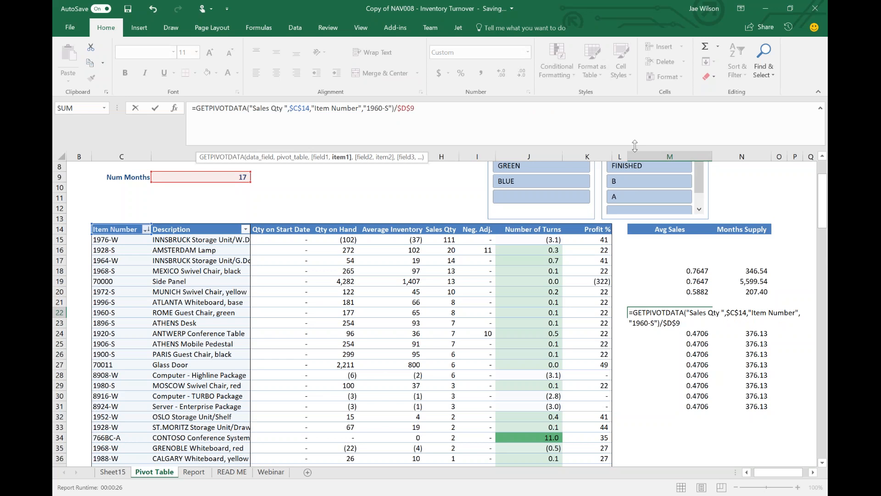
# Step: Replace the fixed item number "1960-S" in M22 with the reference $C22 and fill the formula down to M31
pyautogui.moveTo(370, 108); pyautogui.dragTo(392, 109)
pyautogui.write('c22')
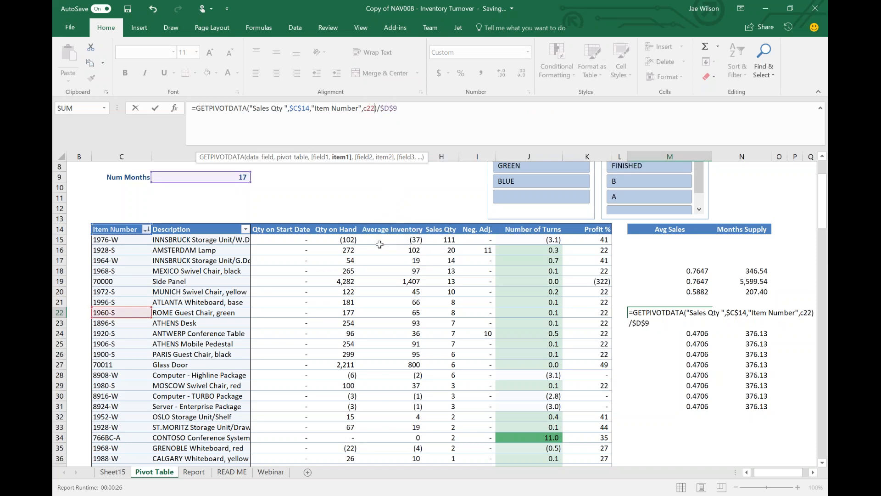
pyautogui.press('F4')
pyautogui.press('F4')
pyautogui.press('F4')
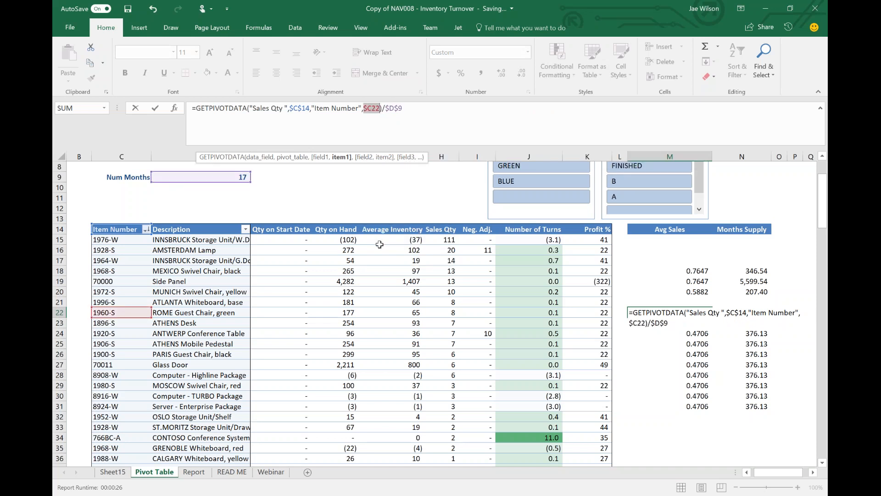
pyautogui.press('Return')
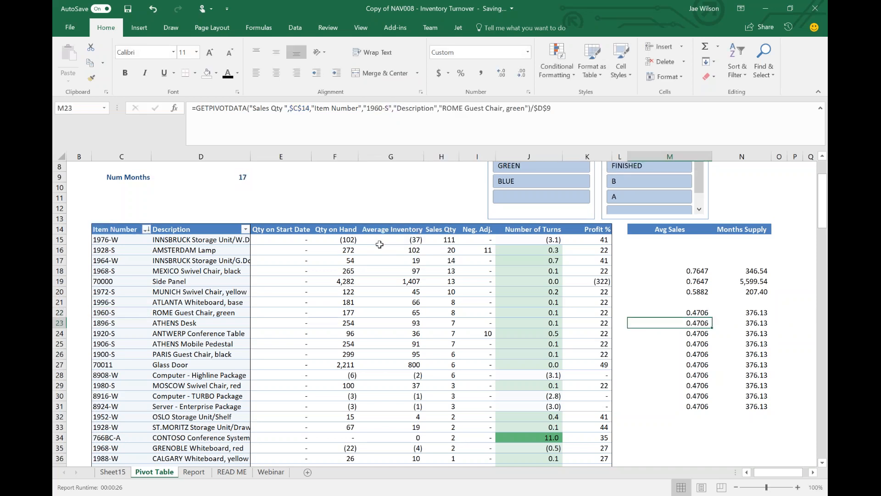
pyautogui.press('Up')
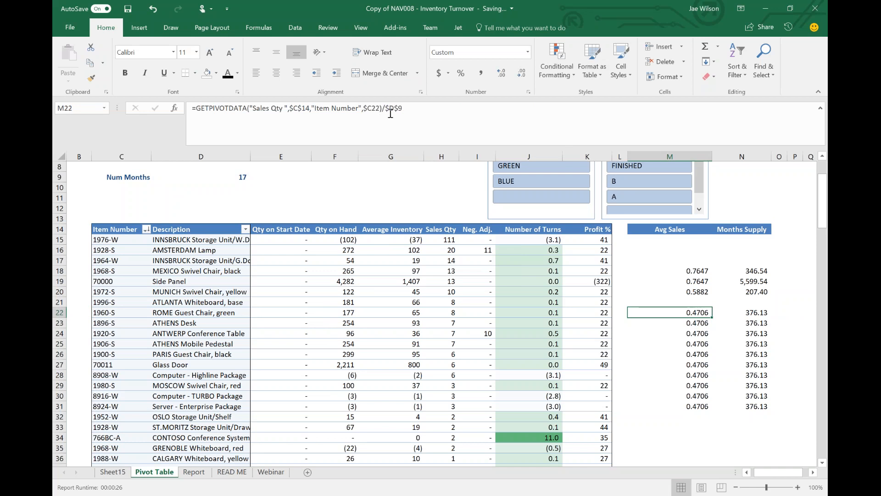
pyautogui.moveTo(712, 317); pyautogui.dragTo(711, 409)
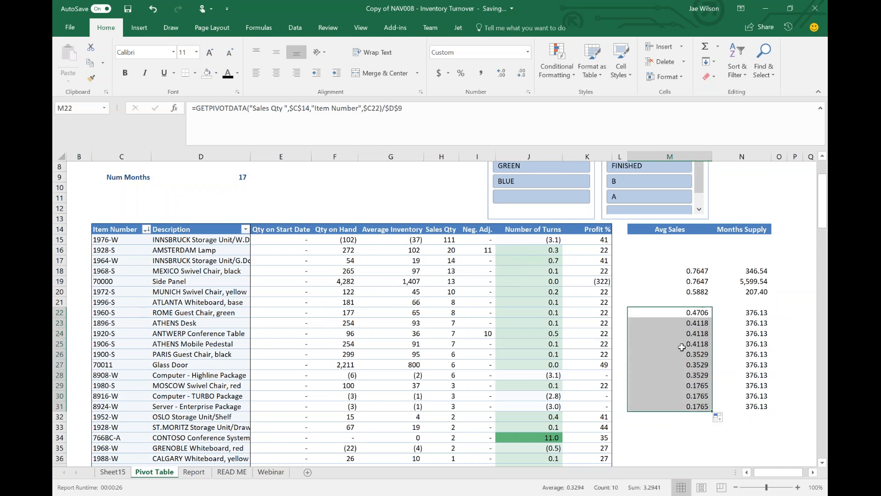
# Step: In N22, replace the fixed item number and Description arguments with $C22 and fill the formula down to N31
pyautogui.click(752, 316)
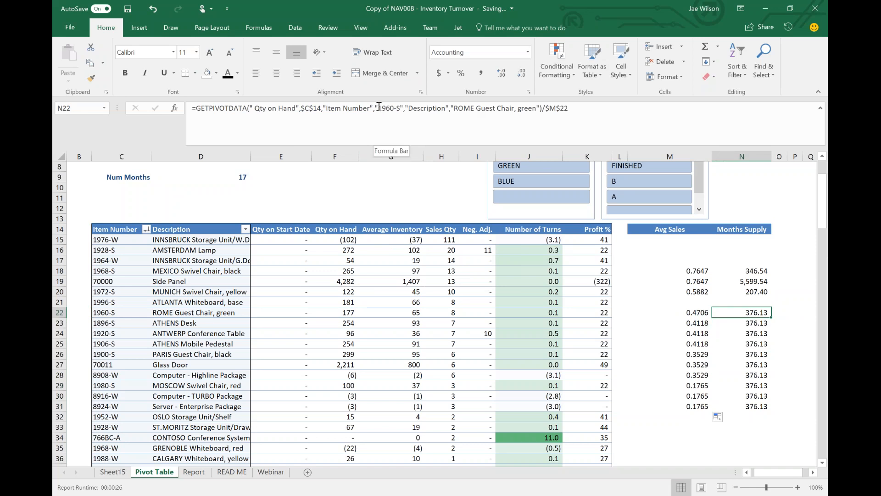
pyautogui.moveTo(376, 108); pyautogui.dragTo(542, 107)
pyautogui.press('BackSpace')
pyautogui.write('c22')
pyautogui.press('F4')
pyautogui.press('F4')
pyautogui.press('F4')
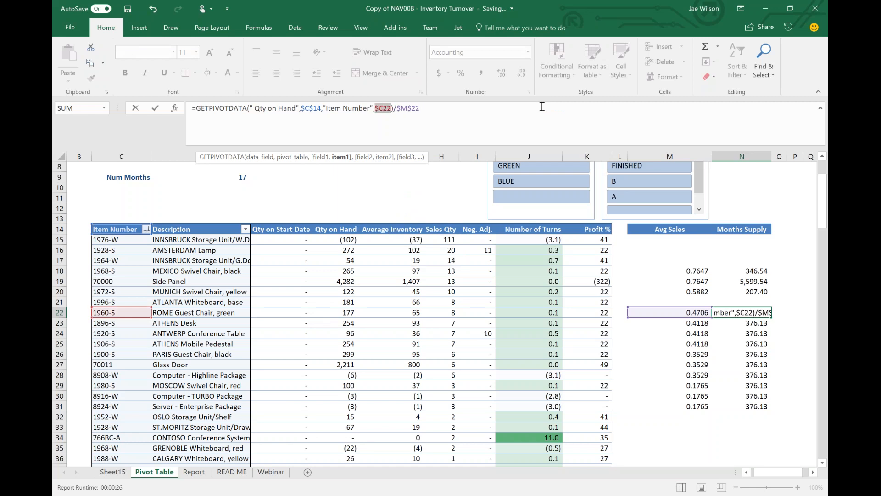
pyautogui.press('Return')
pyautogui.press('Up')
pyautogui.moveTo(771, 317); pyautogui.dragTo(748, 406)
pyautogui.click(795, 334)
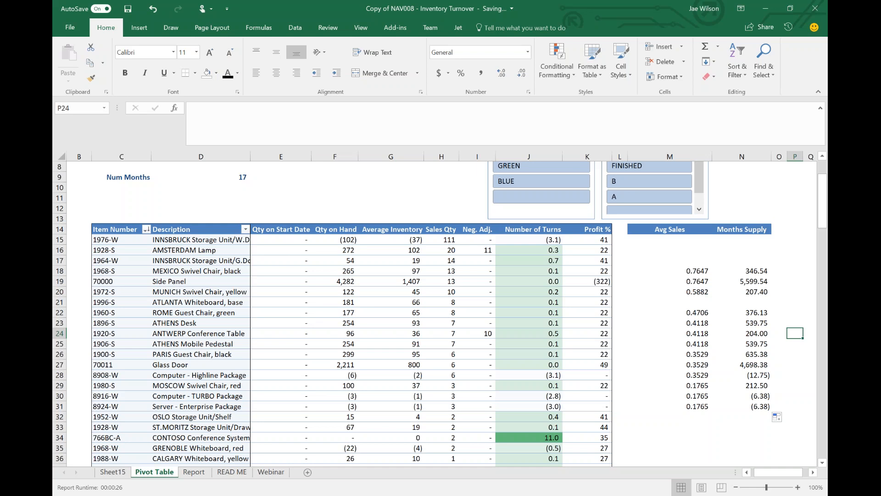
# Step: Show the PivotTable field list for the inventory turnover pivot table
pyautogui.click(343, 293)
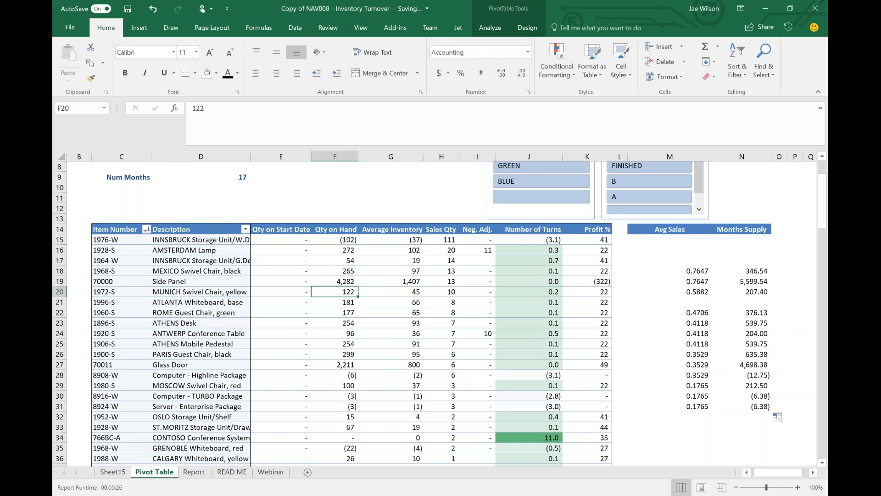
pyautogui.click(491, 27)
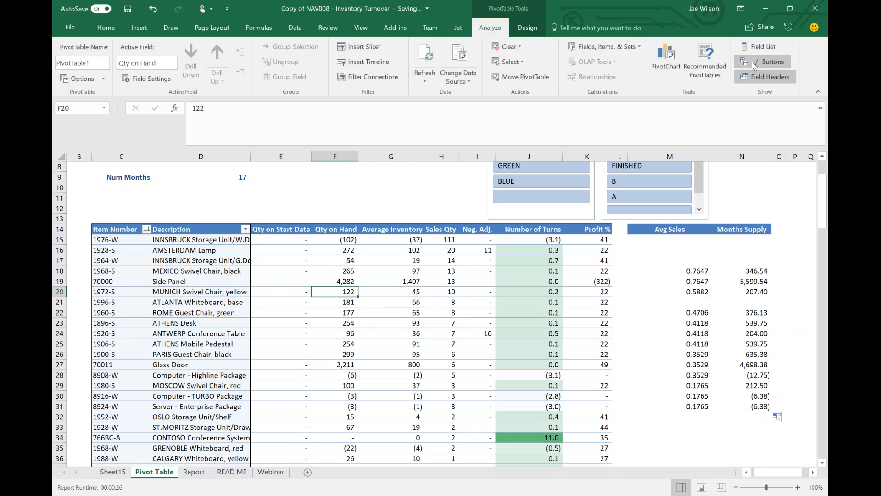
pyautogui.click(761, 46)
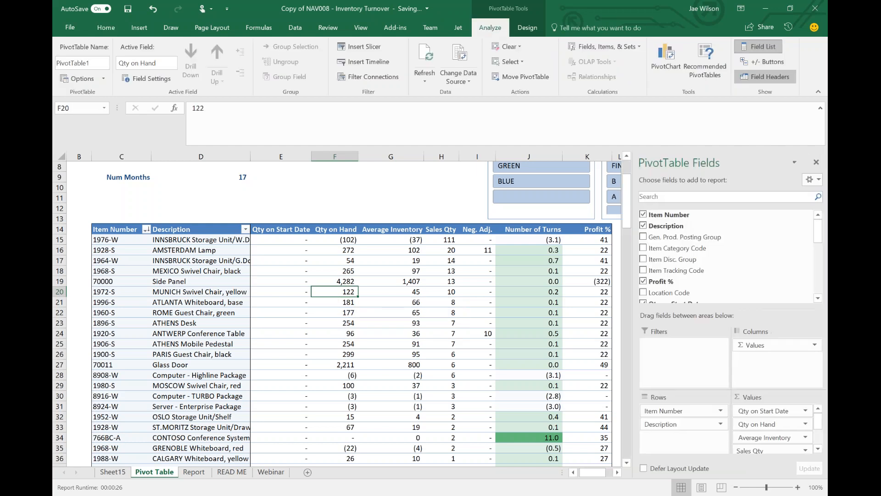
# Step: Test the Avg Sales and Months Supply cells by filtering the pivot table with the Location Code and Item Disc. Group slicers
pyautogui.scroll(2, 528, 275)
pyautogui.click(541, 224)
pyautogui.click(541, 239)
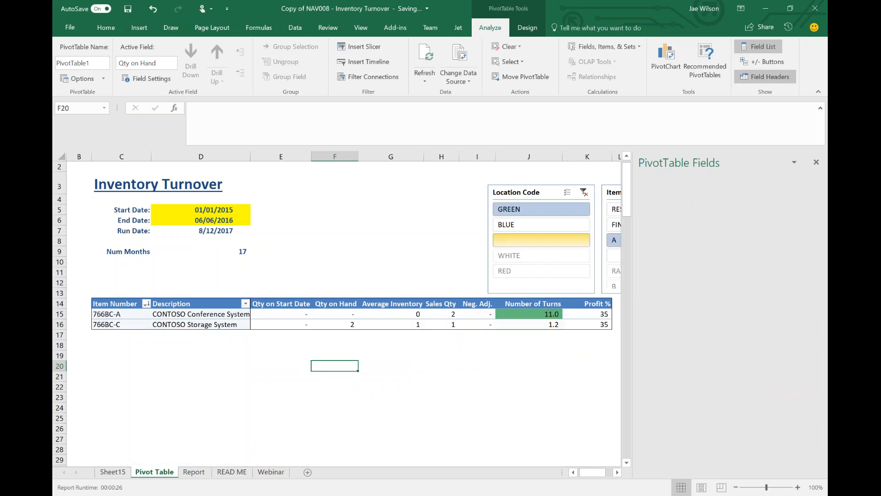
pyautogui.click(583, 192)
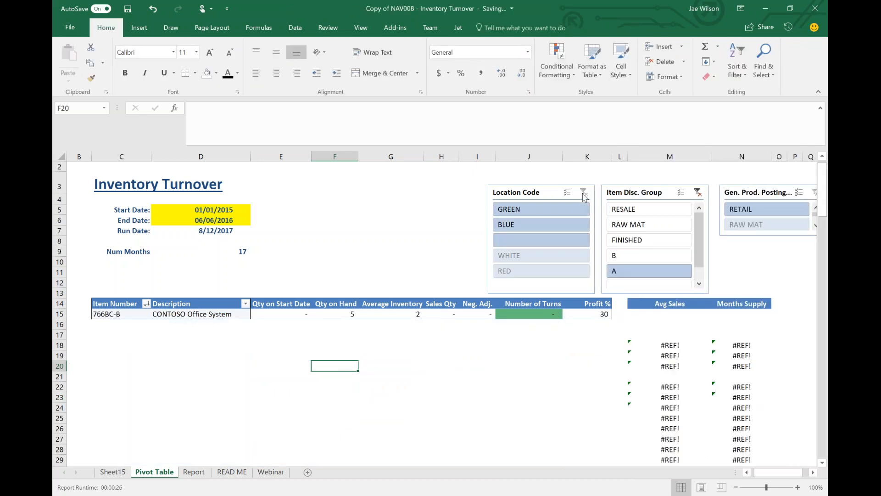
pyautogui.moveTo(654, 348); pyautogui.dragTo(670, 398)
pyautogui.moveTo(728, 426); pyautogui.dragTo(730, 427)
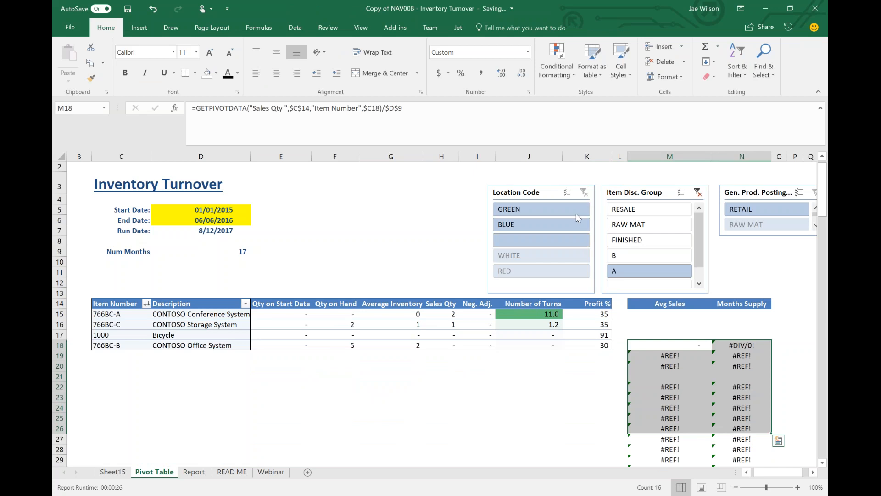
# Step: Clear the Item Disc. Group filter and remove the Description field from the pivot table's rows
pyautogui.click(396, 323)
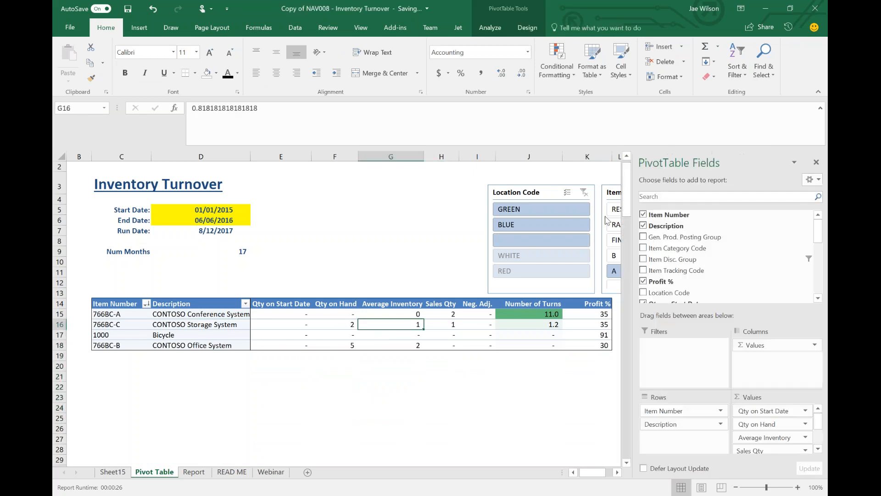
pyautogui.click(617, 472)
pyautogui.click(616, 472)
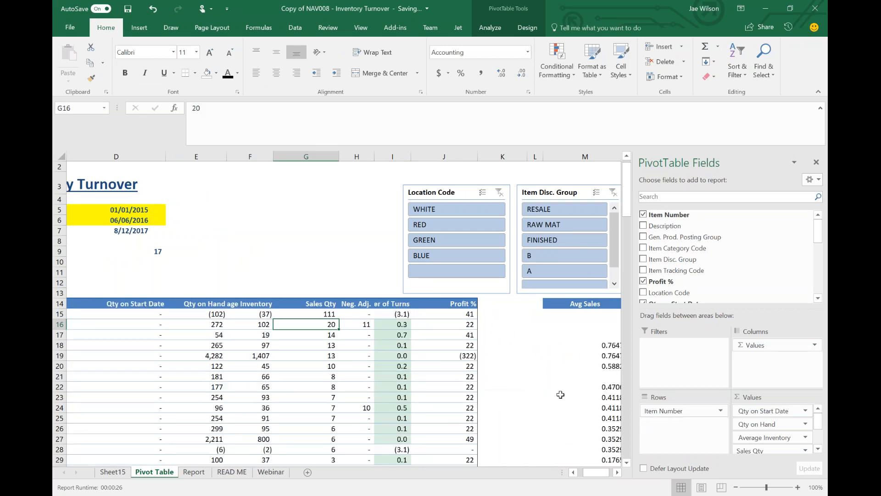
# Step: Undo the removal of the Description field from the pivot table's rows
pyautogui.hotkey('ctrl', 'z')
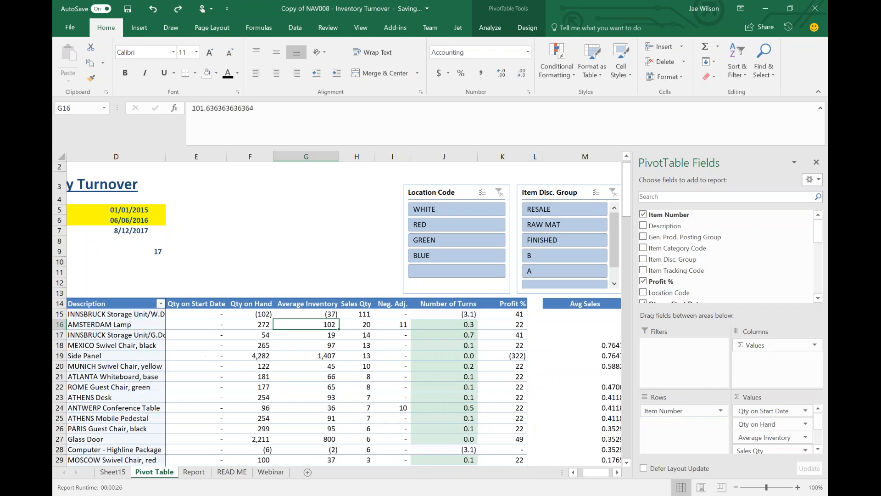
# Step: Try placing Item Number below Description in the pivot table's rows, check the Avg Sales and Months Supply cells, and undo the reorder
pyautogui.moveTo(669, 411); pyautogui.dragTo(671, 432)
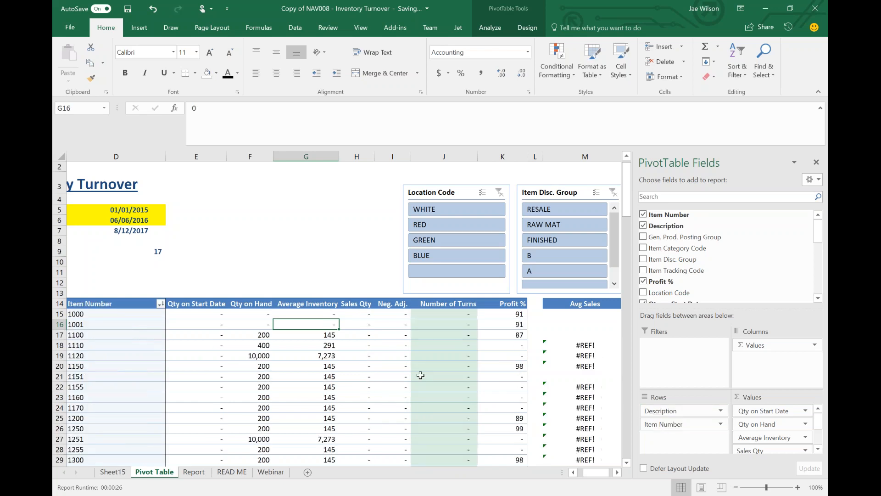
pyautogui.moveTo(600, 473)
pyautogui.mouseDown()
pyautogui.moveTo(596, 482)
pyautogui.moveTo(609, 479)
pyautogui.mouseUp()
pyautogui.moveTo(404, 355); pyautogui.dragTo(487, 408)
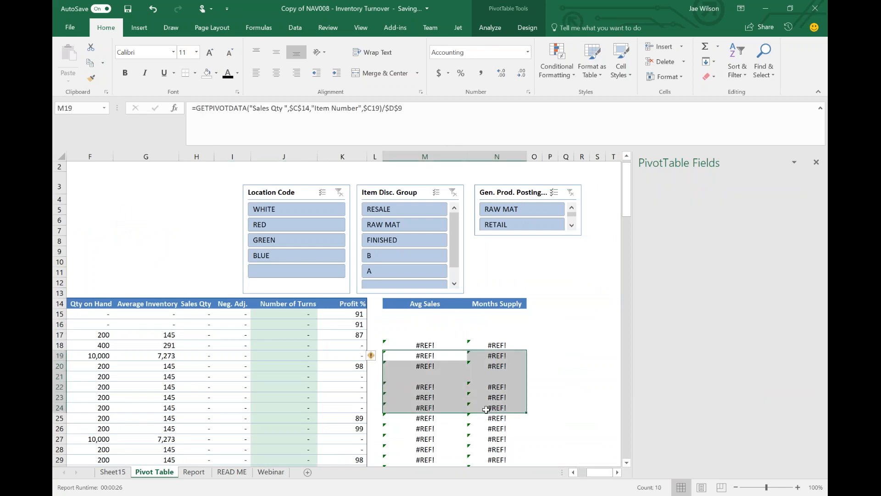
pyautogui.click(258, 348)
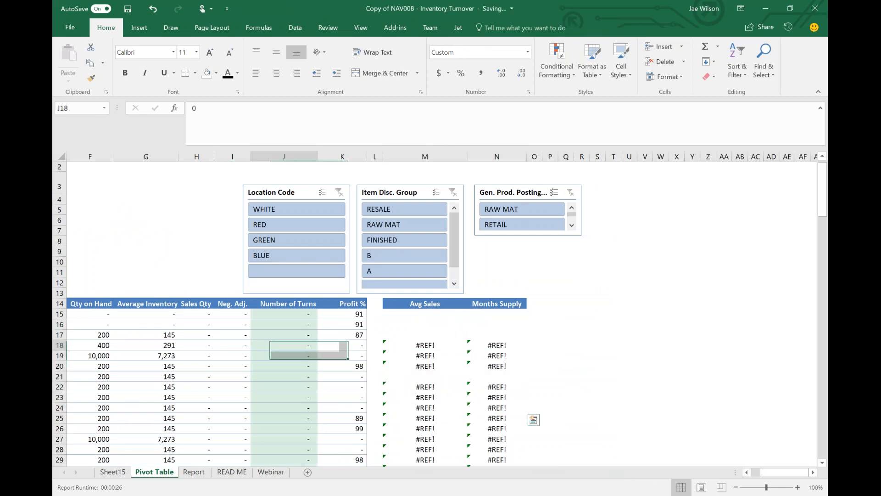
pyautogui.hotkey('ctrl', 'z')
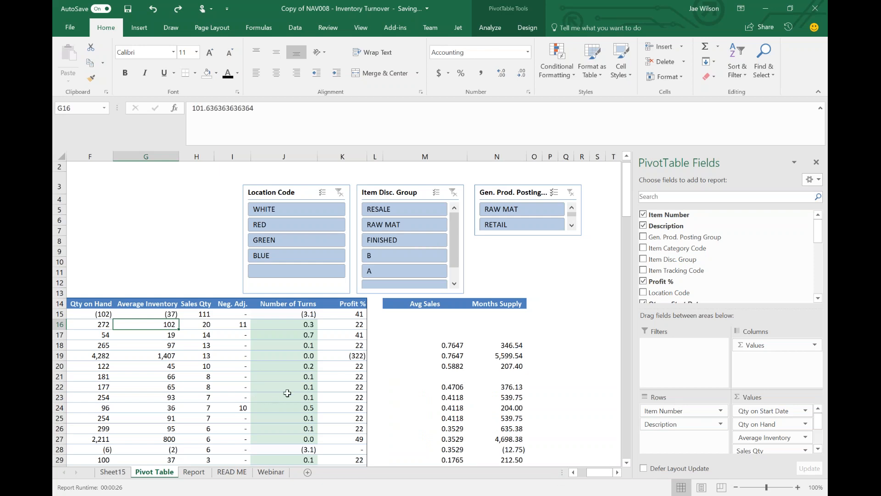
# Step: Review the Avg Sales and Months Supply cells, examining the $C23 item argument of the GETPIVOTDATA formula in M23
pyautogui.click(410, 344)
pyautogui.keyDown('shift'); pyautogui.click(496, 438); pyautogui.keyUp('shift')
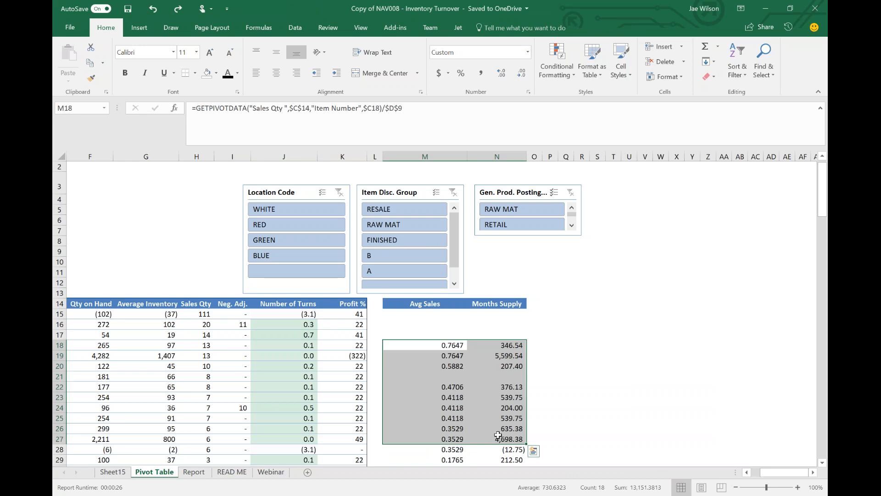
pyautogui.click(387, 397)
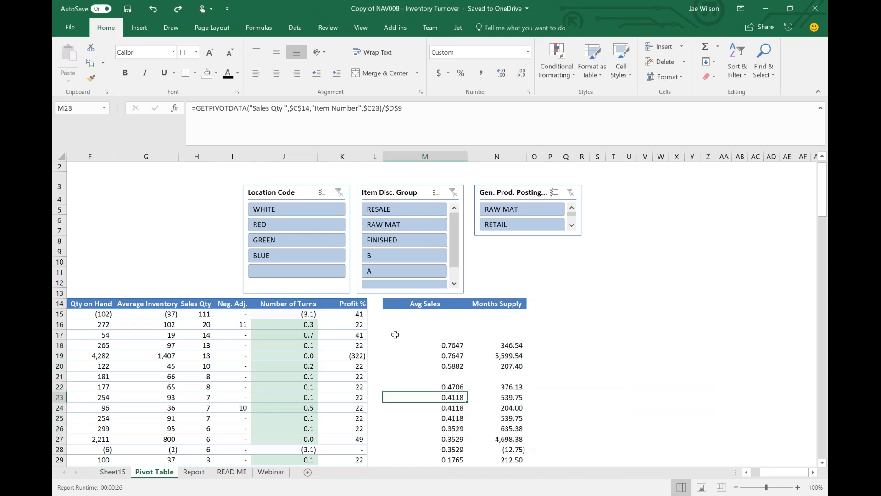
pyautogui.doubleClick(372, 108)
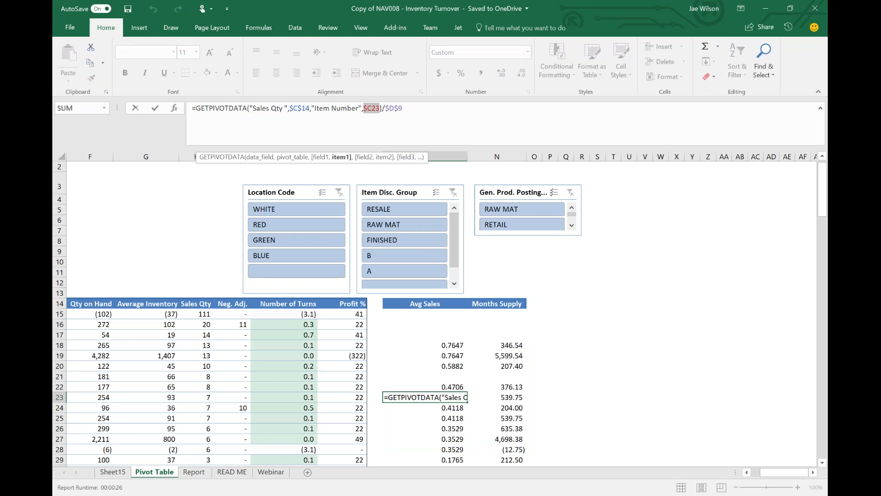
pyautogui.click(413, 108)
pyautogui.press('Return')
pyautogui.click(283, 356)
pyautogui.moveTo(388, 324); pyautogui.dragTo(500, 448)
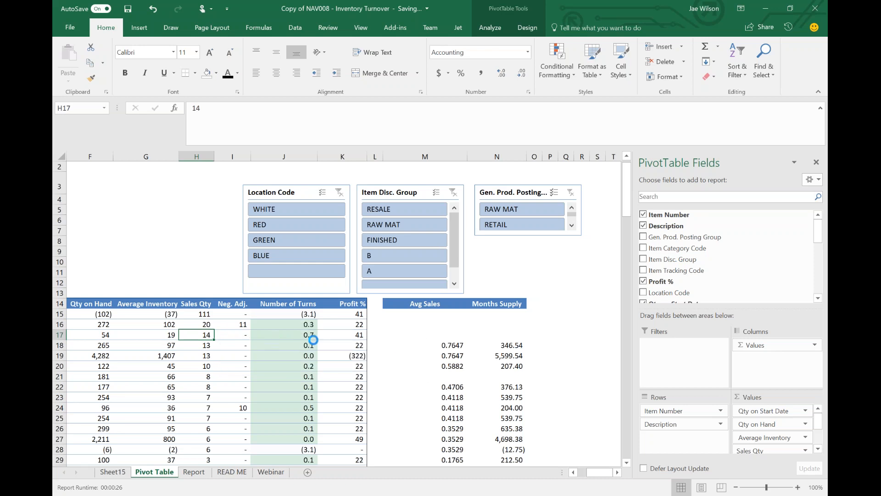
pyautogui.moveTo(324, 327); pyautogui.dragTo(202, 324)
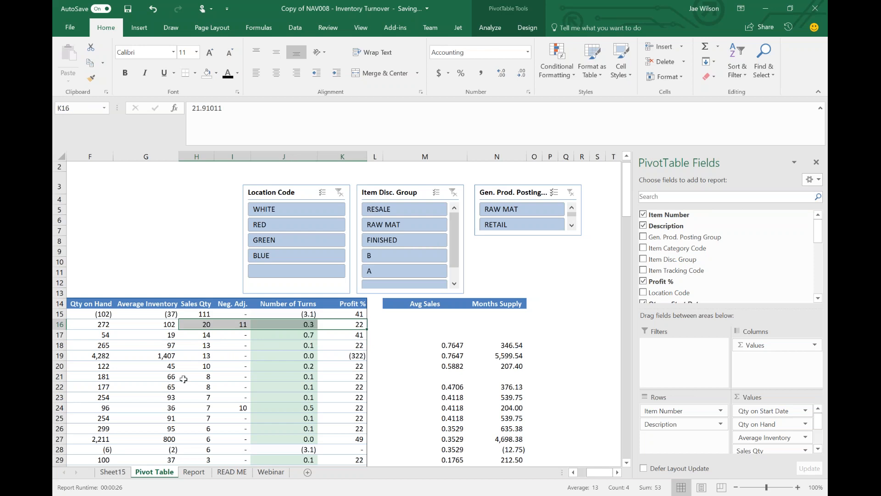
pyautogui.moveTo(599, 473); pyautogui.dragTo(600, 475)
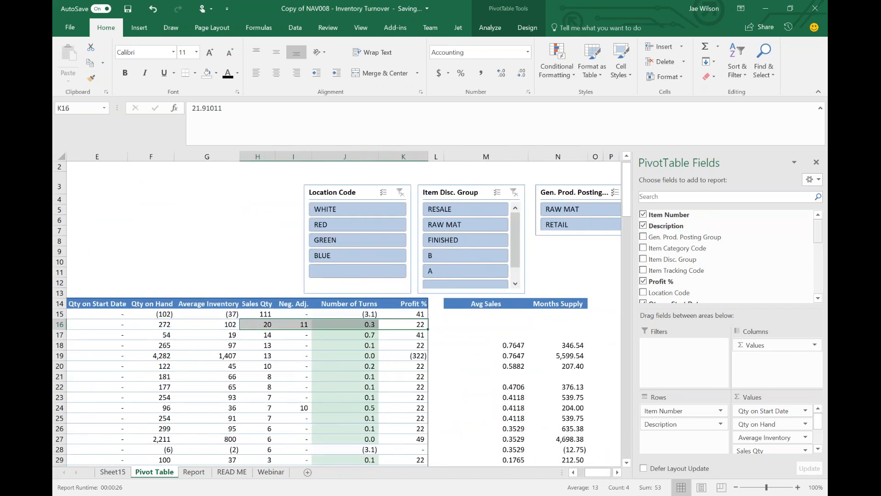
# Step: Generate a new sheet listing the formulas of the inventory turnover pivot table's calculated fields
pyautogui.moveTo(818, 225); pyautogui.dragTo(825, 280)
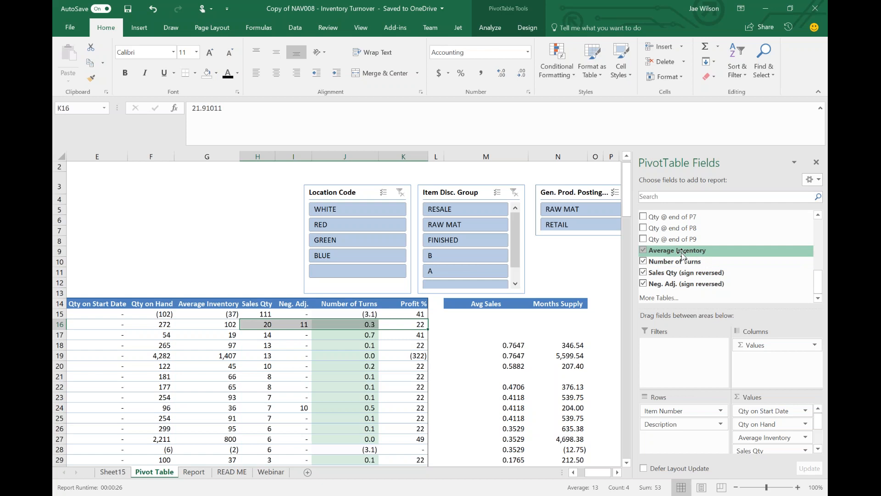
pyautogui.click(339, 374)
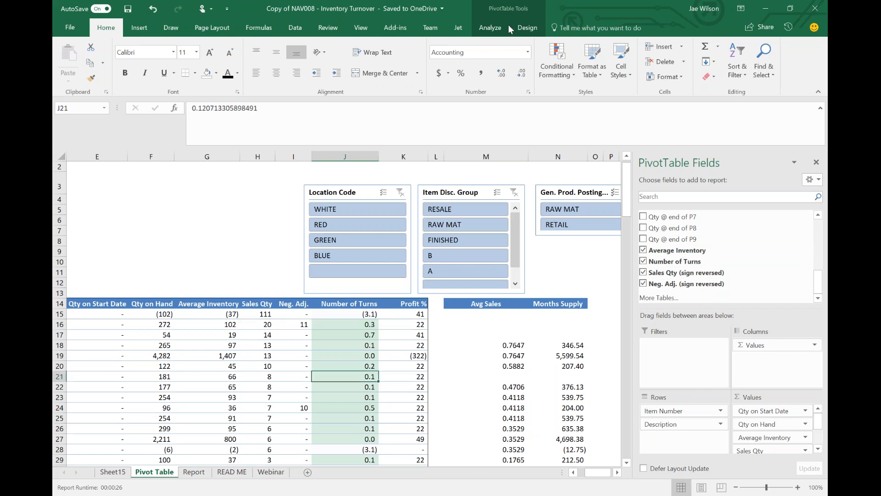
pyautogui.click(492, 27)
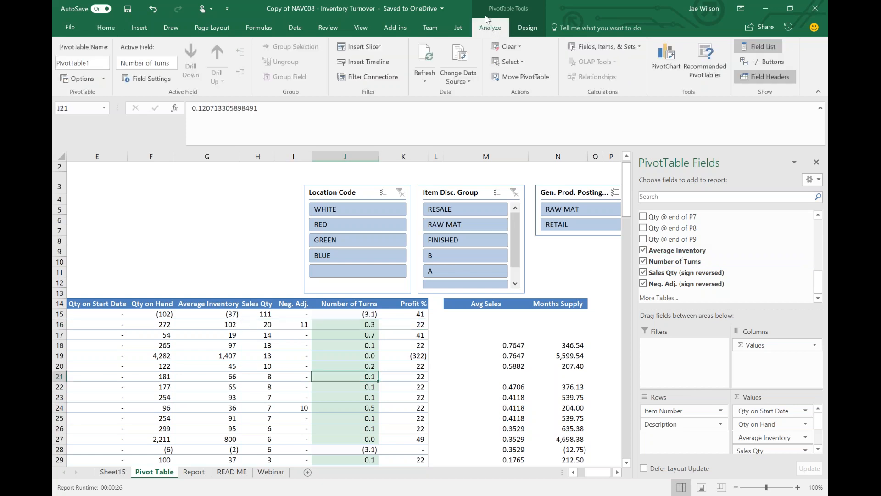
pyautogui.click(582, 48)
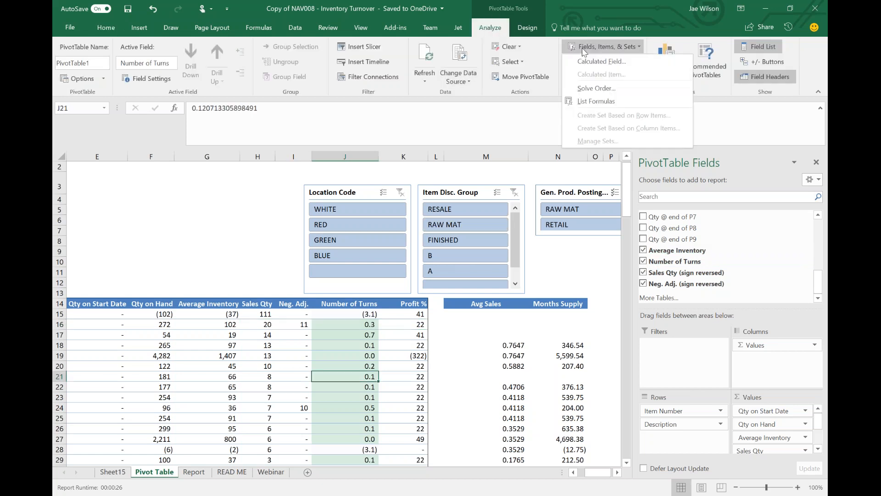
pyautogui.click(588, 104)
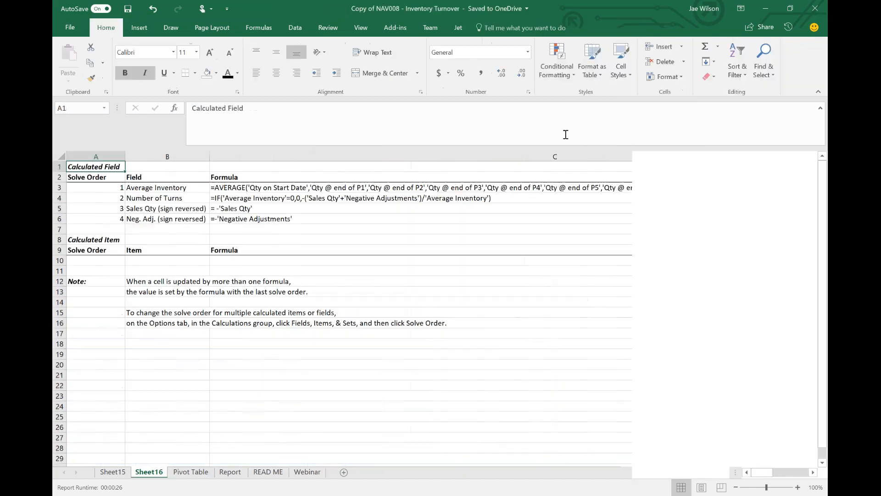
# Step: Examine the listed calculated field formulas, including those for the sign-reversed Sales Qty and Neg. Adj. fields
pyautogui.click(151, 208)
pyautogui.moveTo(85, 184); pyautogui.dragTo(274, 221)
pyautogui.click(171, 209)
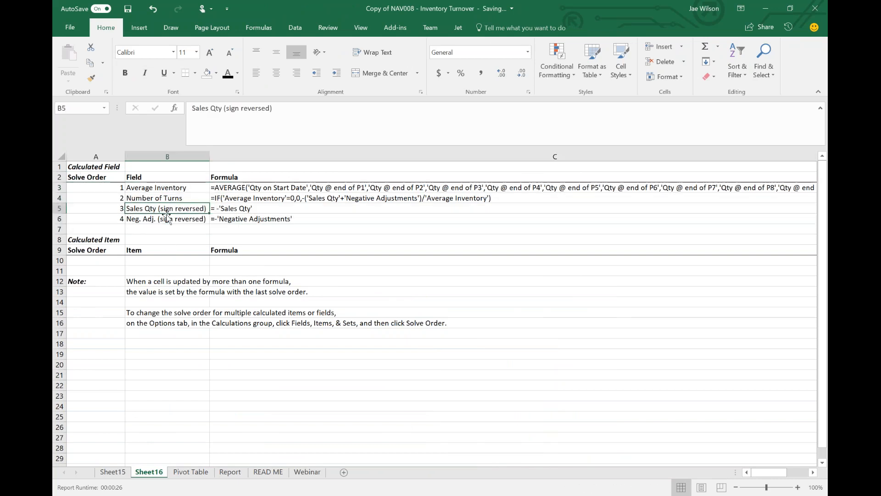
pyautogui.click(233, 212)
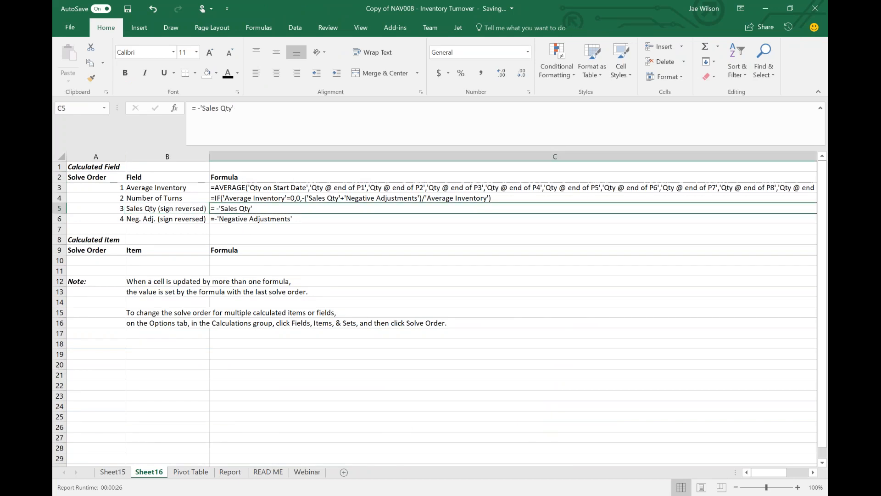
pyautogui.click(232, 218)
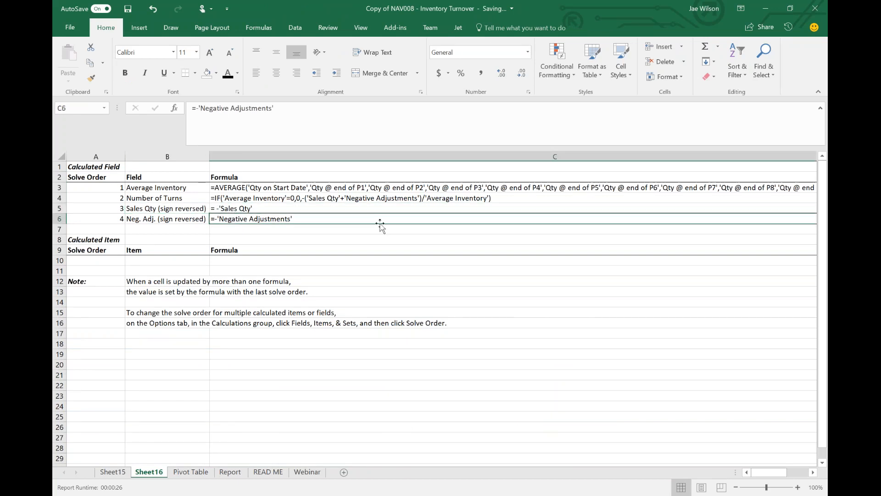
pyautogui.press('Up')
pyautogui.press('Up')
pyautogui.press('Up')
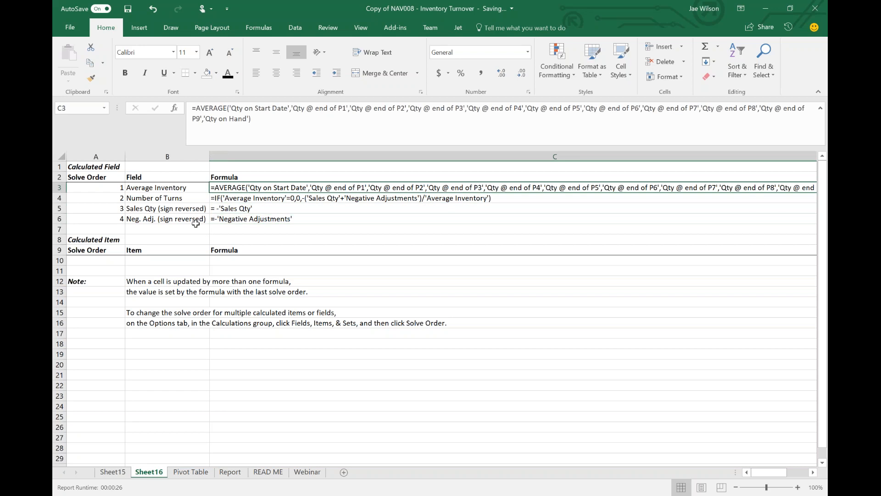
# Step: Read the full AVERAGE formula of the Average Inventory field in C3, leaving the cell unedited
pyautogui.doubleClick(205, 109)
pyautogui.moveTo(229, 108); pyautogui.dragTo(469, 111)
pyautogui.click(439, 154)
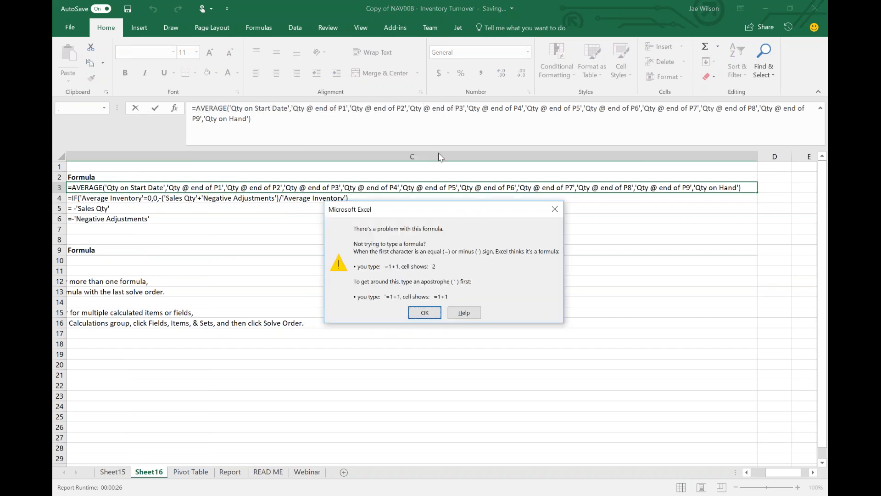
pyautogui.click(551, 210)
pyautogui.press('Escape')
pyautogui.click(442, 342)
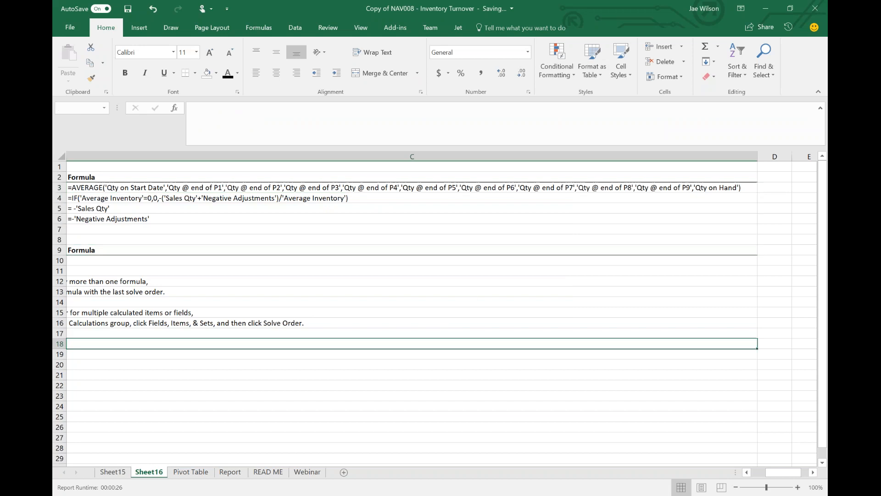
# Step: Examine the source table on the Report sheet, from Item Number across to the Qty @ end of P1 to P9 columns
pyautogui.click(191, 472)
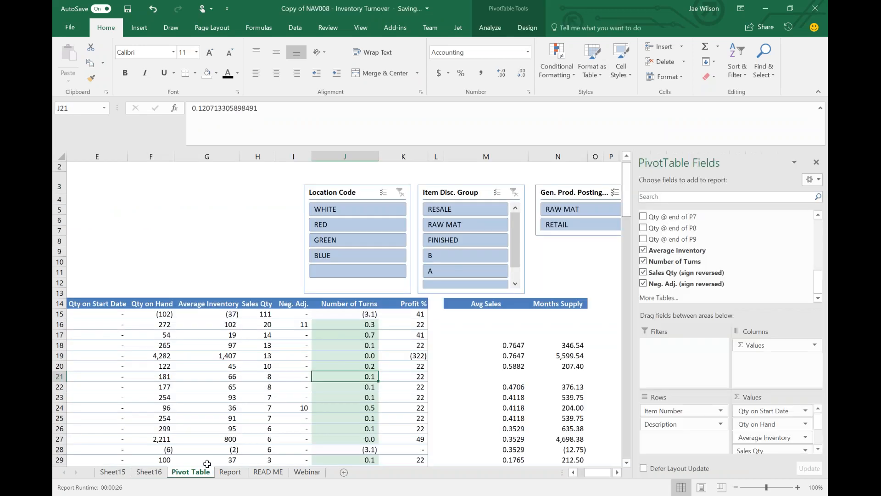
pyautogui.click(230, 472)
pyautogui.click(579, 302)
pyautogui.press('Left')
pyautogui.press('Left')
pyautogui.press('Left')
pyautogui.press('Right')
pyautogui.press('Right')
pyautogui.press('Right')
pyautogui.press('Right')
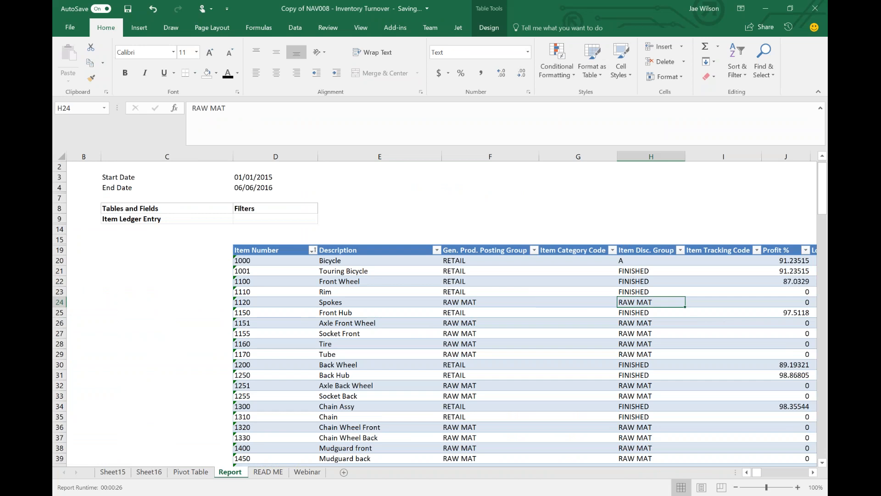
pyautogui.press('Right')
pyautogui.press('Right')
pyautogui.press('Right')
pyautogui.press('Right')
pyautogui.press('Right')
pyautogui.press('Right')
pyautogui.press('Right')
pyautogui.press('Right')
pyautogui.hscroll(3, 436, 358)
pyautogui.click(388, 293)
pyautogui.moveTo(392, 298); pyautogui.dragTo(743, 294)
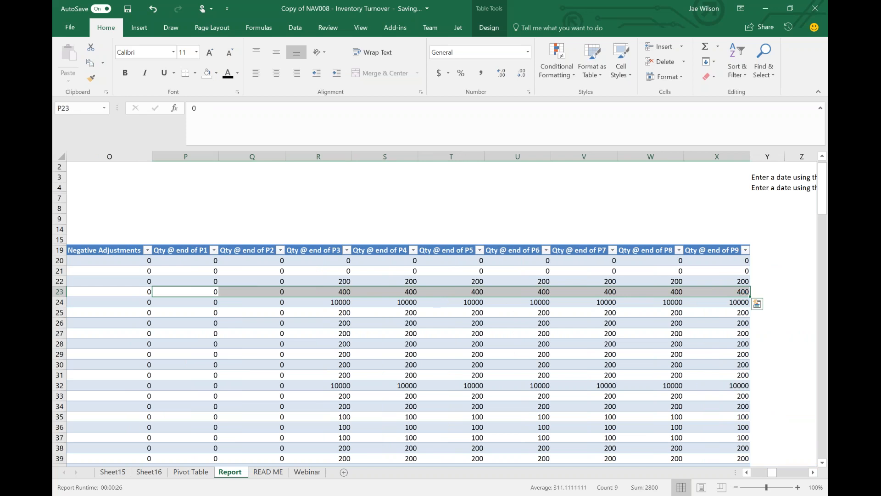
pyautogui.click(110, 291)
pyautogui.press('Left')
pyautogui.press('Left')
pyautogui.press('Left')
pyautogui.press('Left')
pyautogui.press('Left')
pyautogui.press('Left')
pyautogui.press('Left')
pyautogui.press('Left')
pyautogui.press('Left')
pyautogui.press('Left')
pyautogui.press('Left')
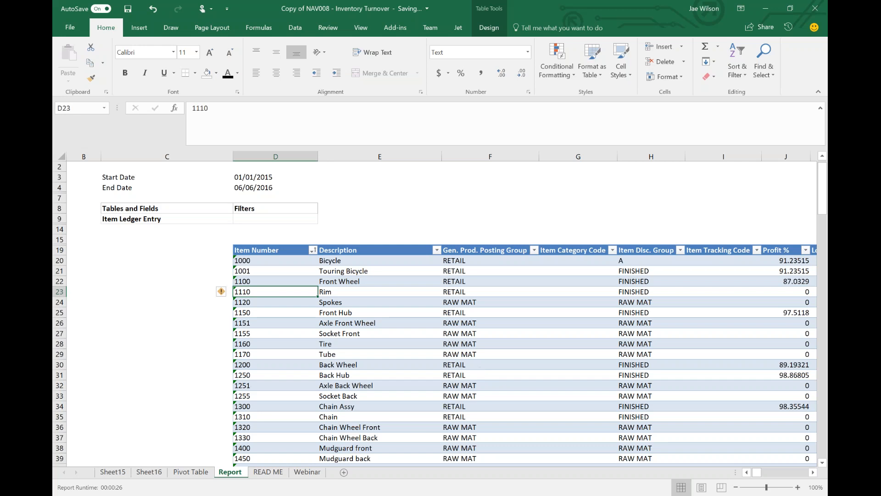
# Step: Go back to the Pivot Table sheet and review the Avg Sales and Months Supply cells beside the pivot table
pyautogui.click(115, 472)
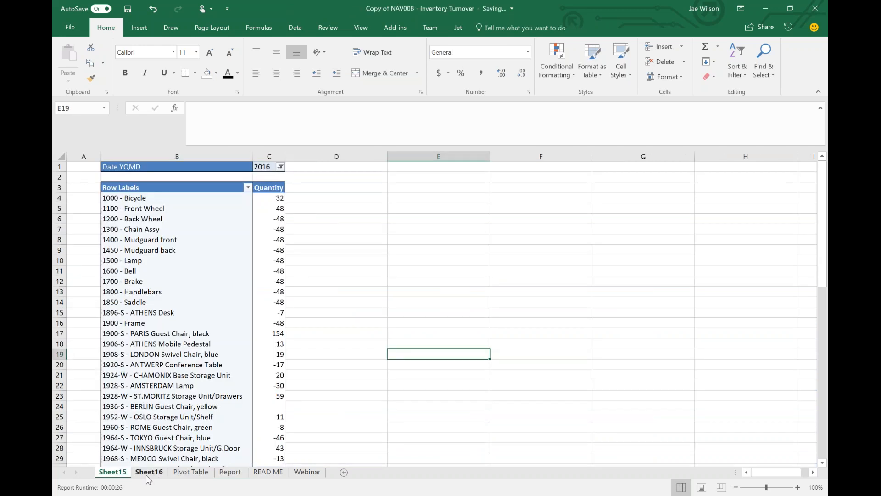
pyautogui.click(187, 475)
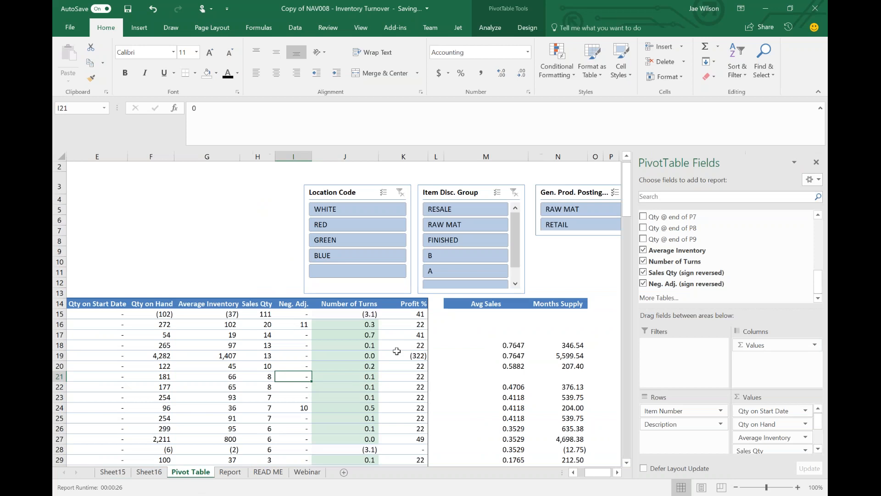
pyautogui.moveTo(494, 347); pyautogui.dragTo(561, 430)
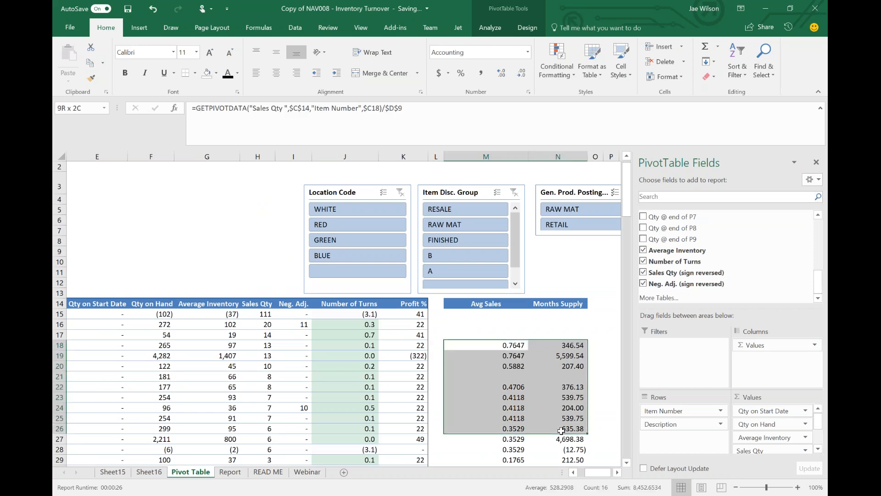
pyautogui.click(505, 366)
pyautogui.click(190, 338)
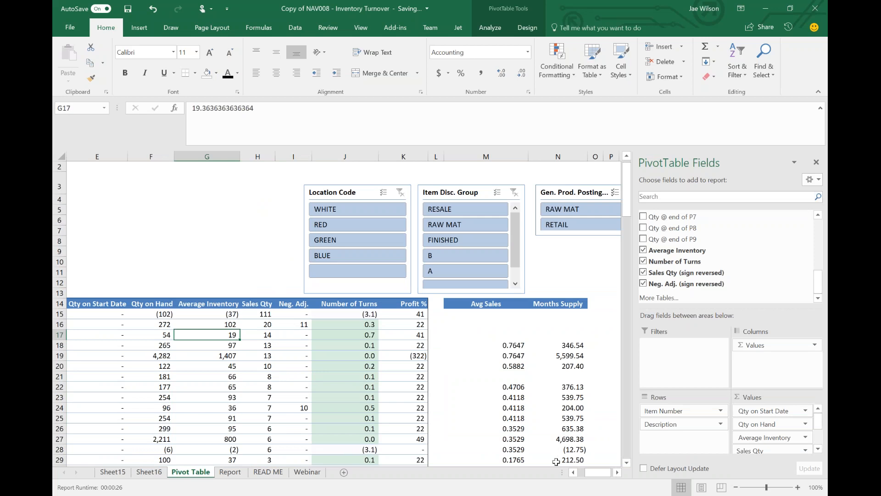
pyautogui.click(574, 472)
pyautogui.click(574, 472)
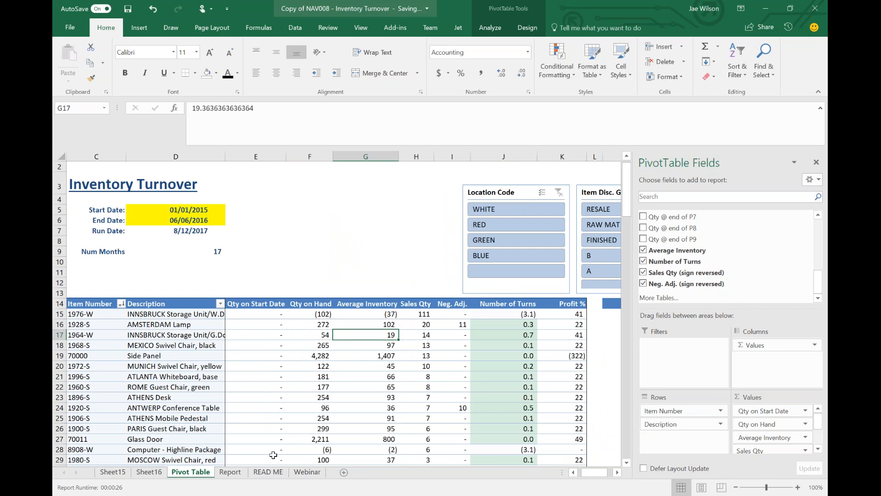
# Step: Read the About the report description on the READ ME sheet
pyautogui.click(268, 472)
pyautogui.scroll(5, 285, 216)
pyautogui.click(275, 230)
pyautogui.moveTo(270, 258); pyautogui.dragTo(277, 293)
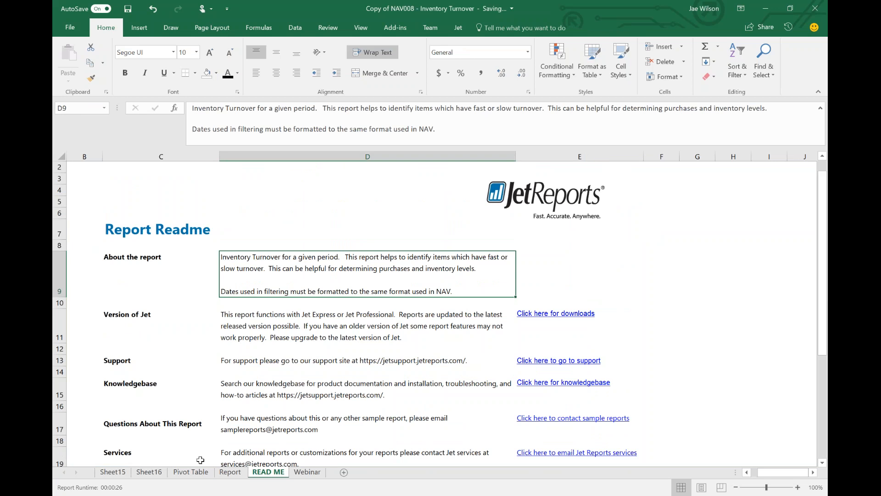
# Step: From the Report sheet, switch the workbook to Jet's Design mode
pyautogui.click(232, 473)
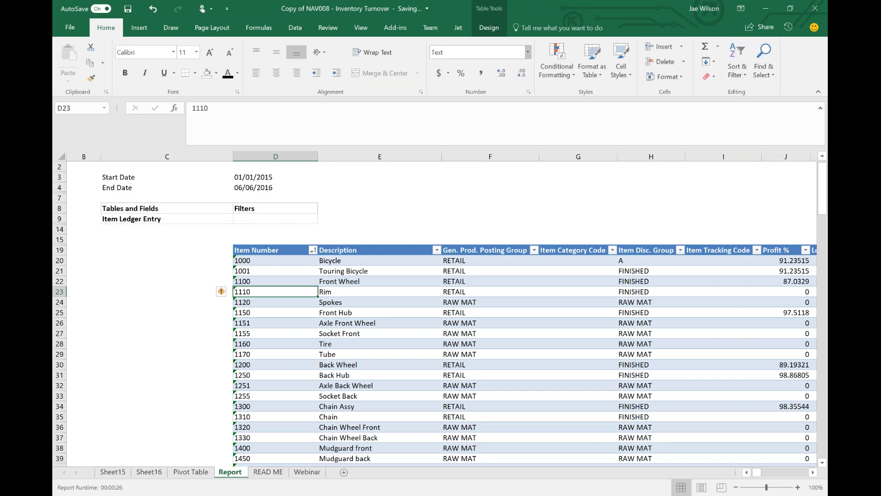
pyautogui.click(463, 28)
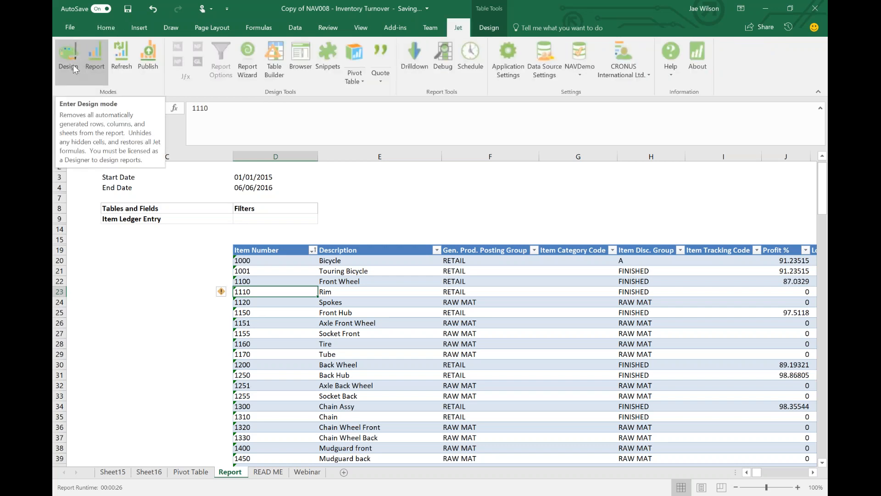
pyautogui.click(73, 64)
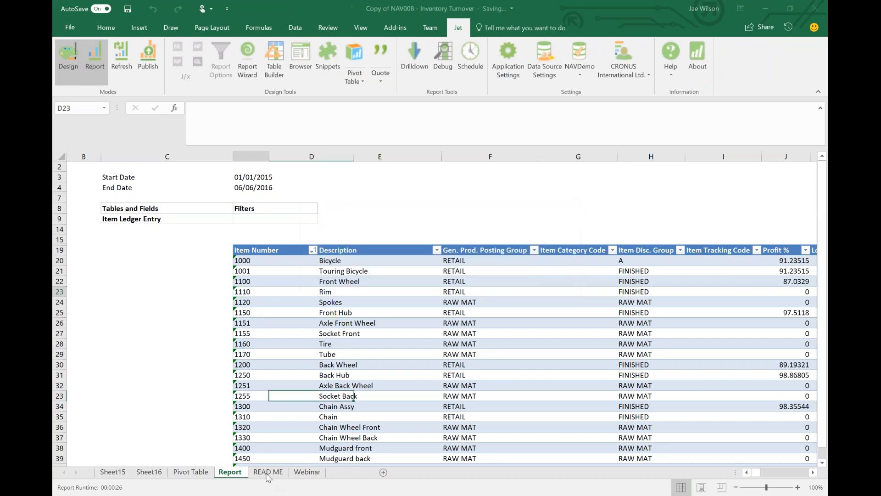
# Step: Open the READ ME sheet and read the full Disclaimer text about the reports being working examples
pyautogui.click(268, 473)
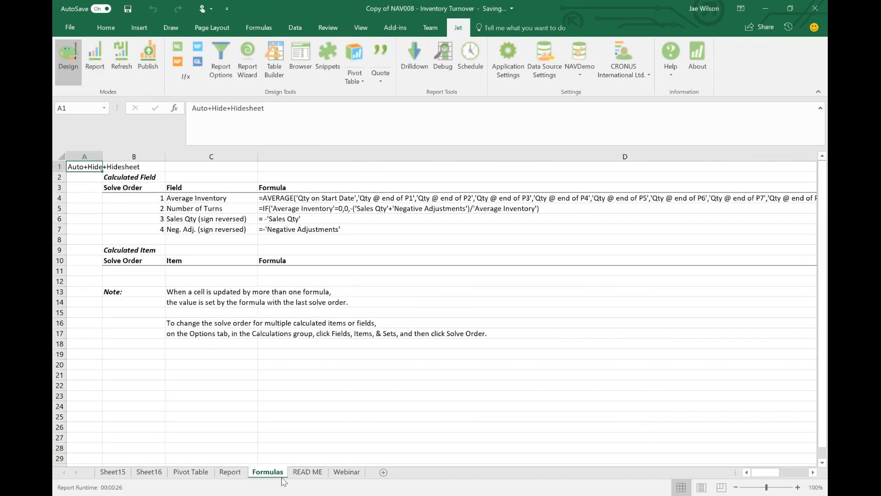
pyautogui.click(307, 472)
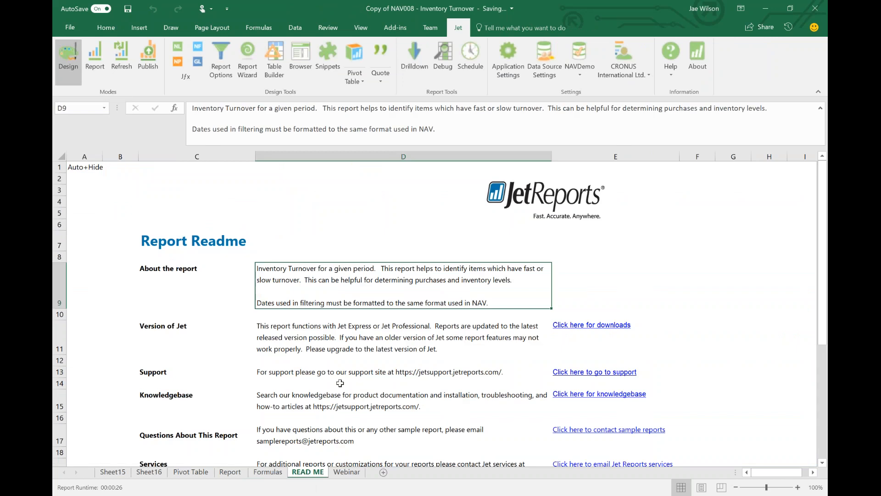
pyautogui.scroll(-5, 282, 340)
pyautogui.click(282, 340)
pyautogui.moveTo(239, 109); pyautogui.dragTo(702, 105)
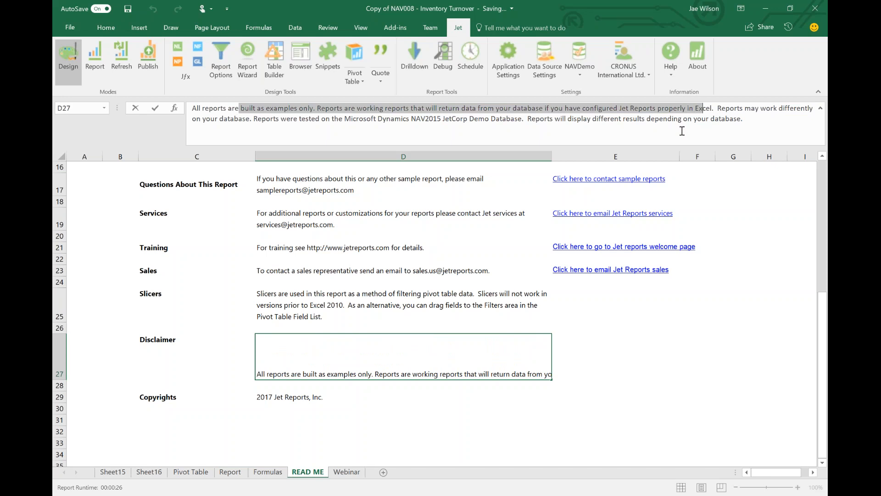
pyautogui.moveTo(215, 118); pyautogui.dragTo(266, 119)
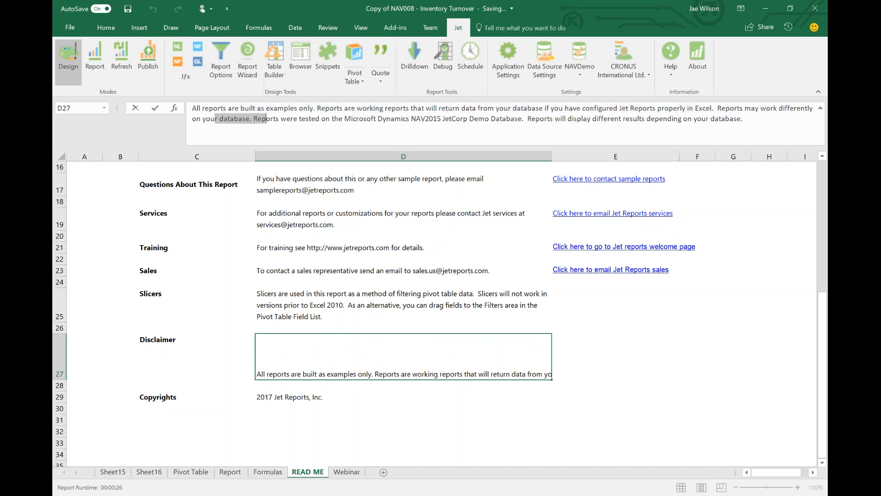
pyautogui.press('Return')
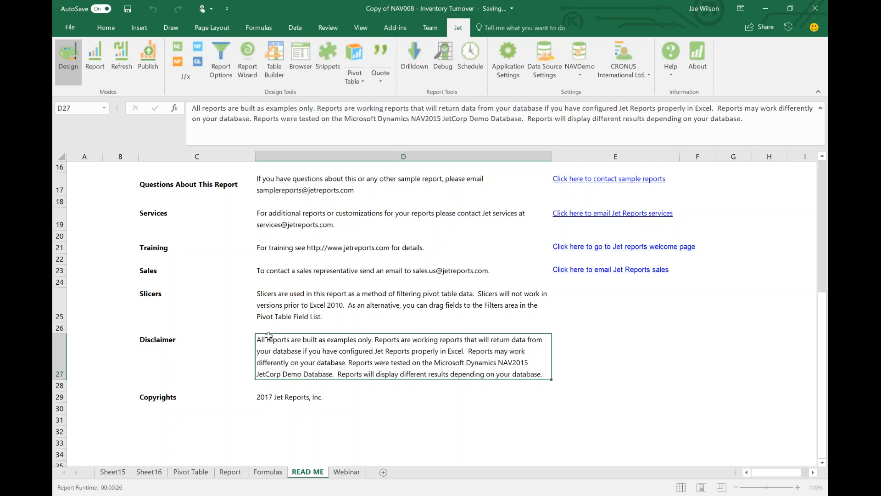
# Step: Return to the Pivot Table sheet and review the item rows and the Location Code slicer
pyautogui.click(184, 472)
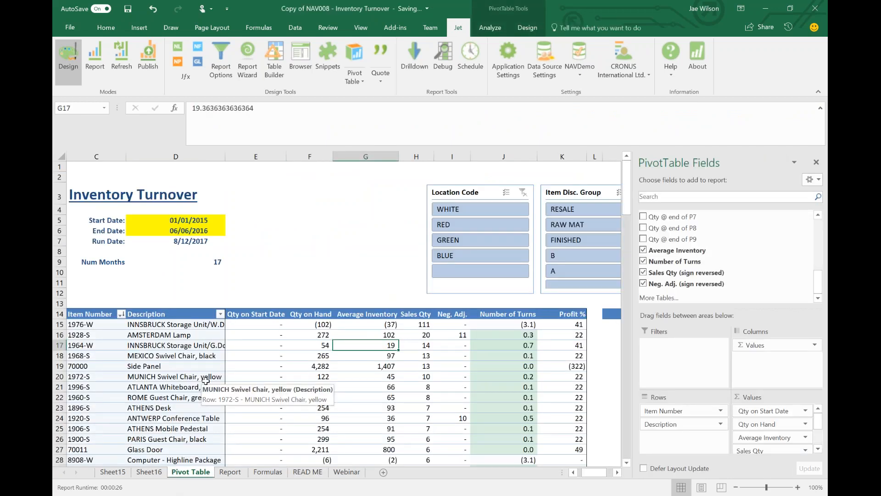
pyautogui.click(262, 356)
pyautogui.scroll(-2, 282, 388)
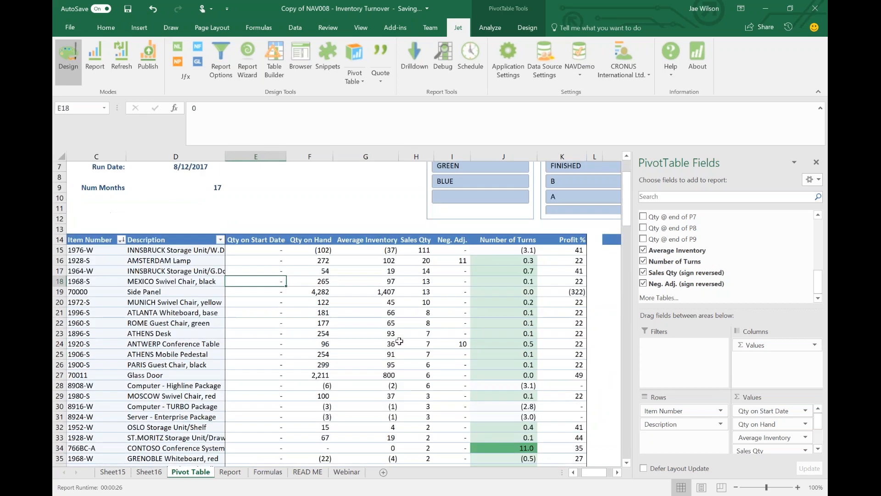
pyautogui.scroll(2, 474, 164)
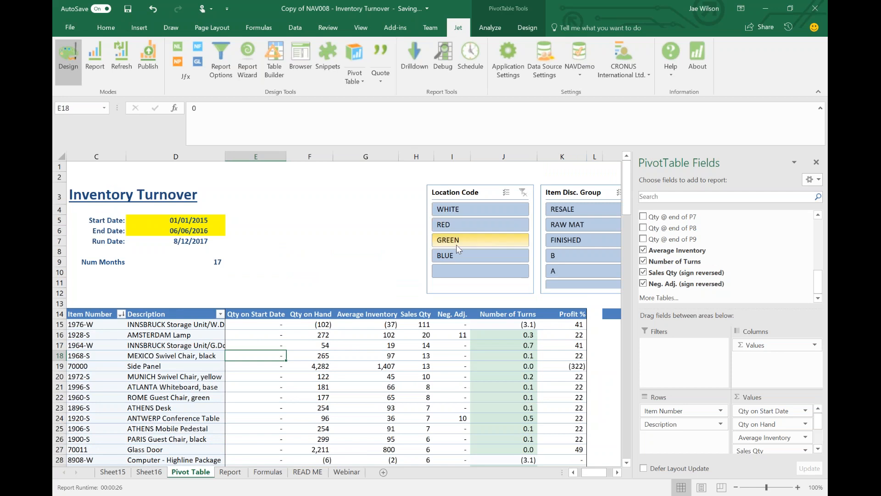
# Step: Filter the pivot table by Location Code GREEN, compare its item list with WHITE's, and leave it filtered to GREEN
pyautogui.click(483, 239)
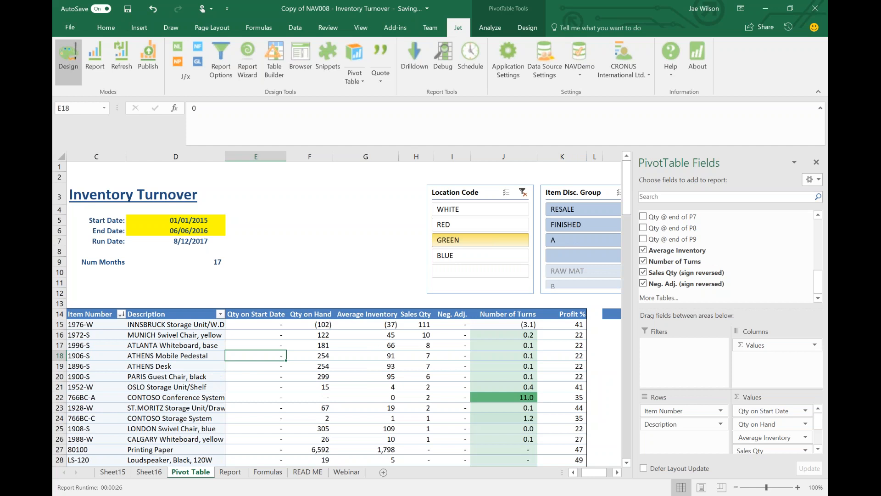
pyautogui.click(514, 209)
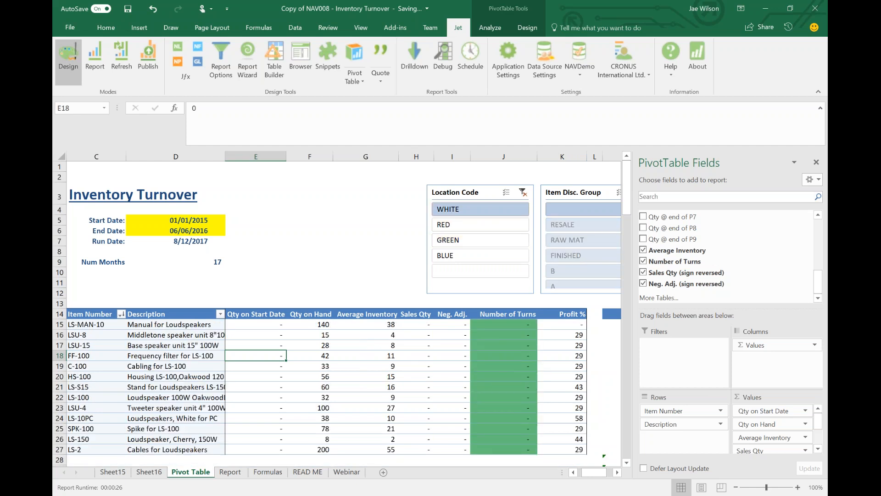
pyautogui.moveTo(104, 324); pyautogui.dragTo(121, 451)
pyautogui.scroll(-2, 121, 451)
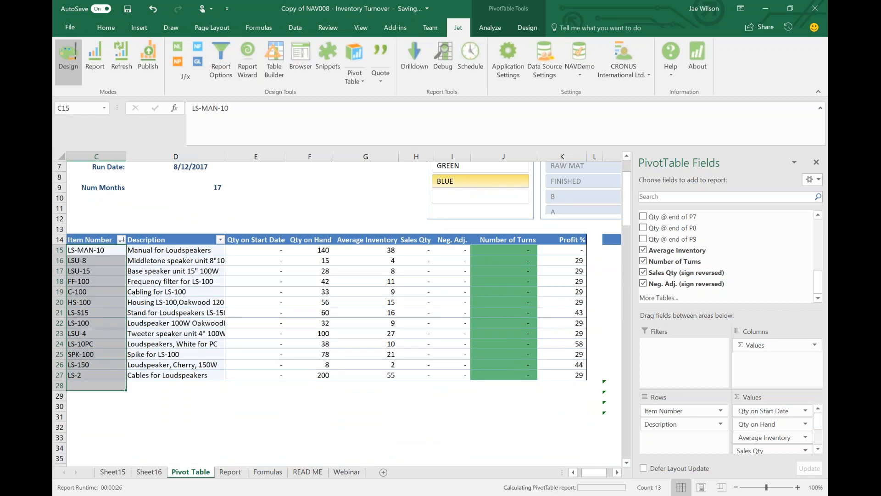
pyautogui.click(458, 166)
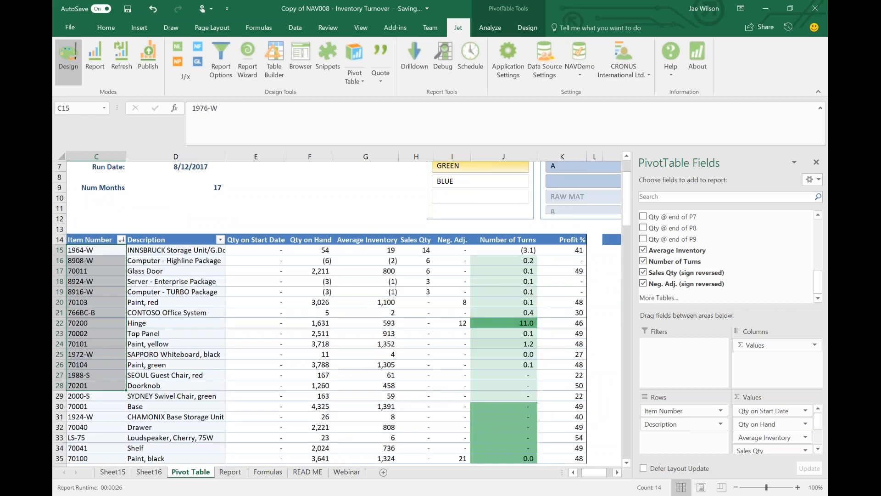
pyautogui.scroll(1, 428, 237)
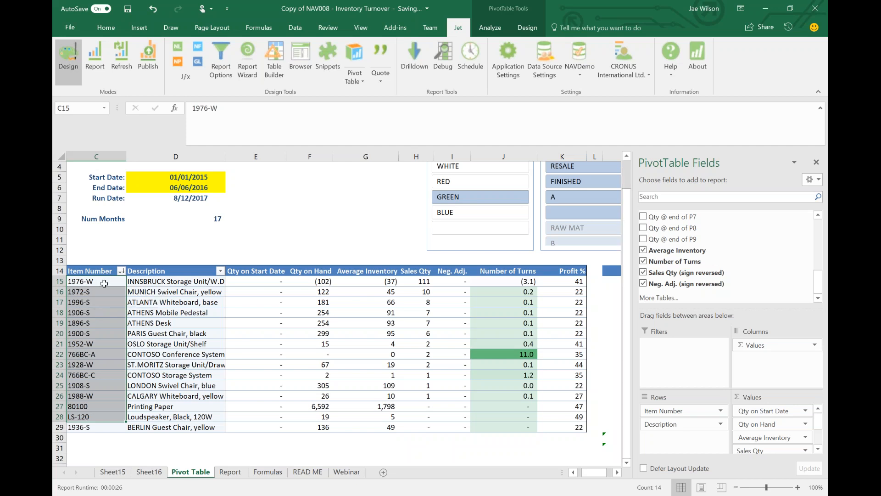
# Step: On the Report sheet, examine the NL Table formula and the Location Code column's header and LinkField formula
pyautogui.click(230, 472)
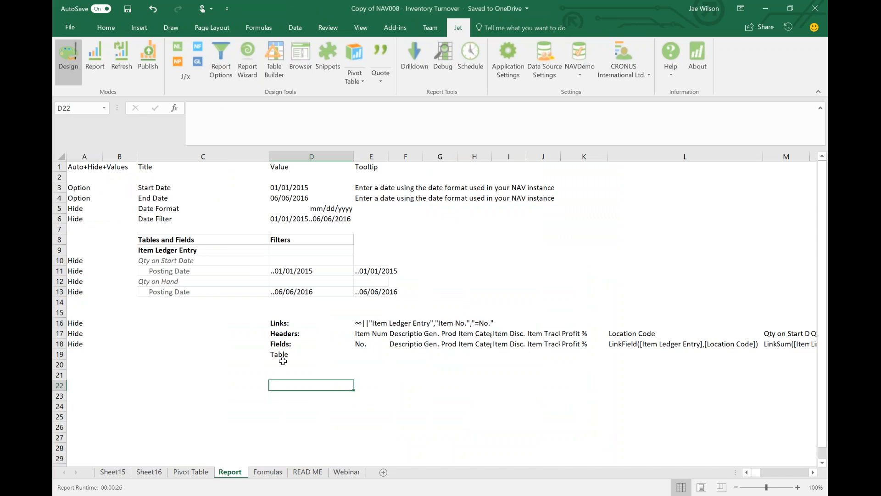
pyautogui.click(282, 356)
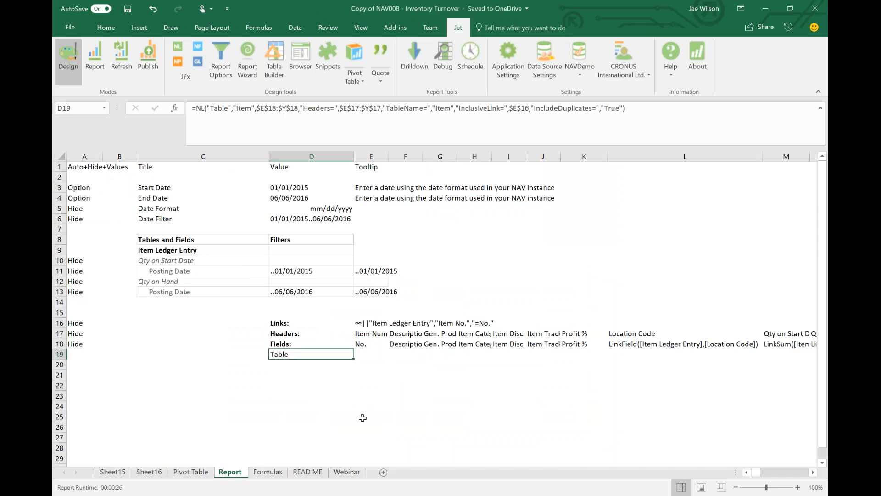
pyautogui.click(636, 156)
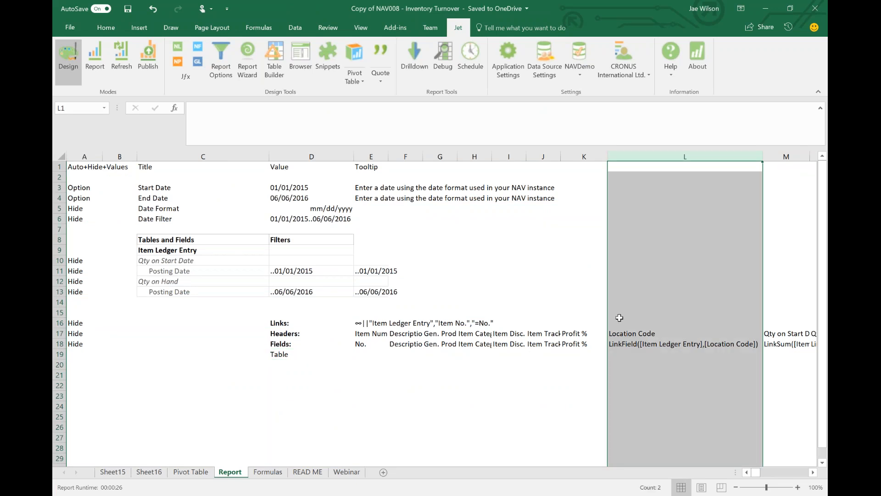
pyautogui.moveTo(623, 331); pyautogui.dragTo(625, 341)
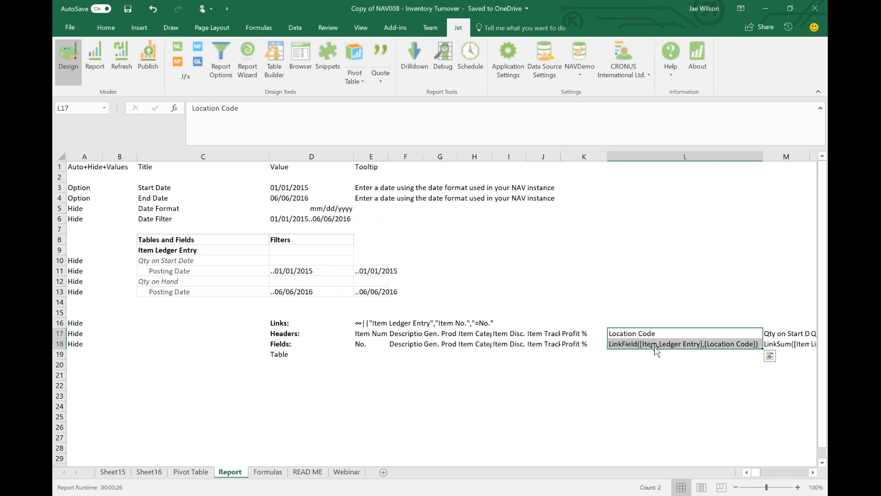
pyautogui.press('Down')
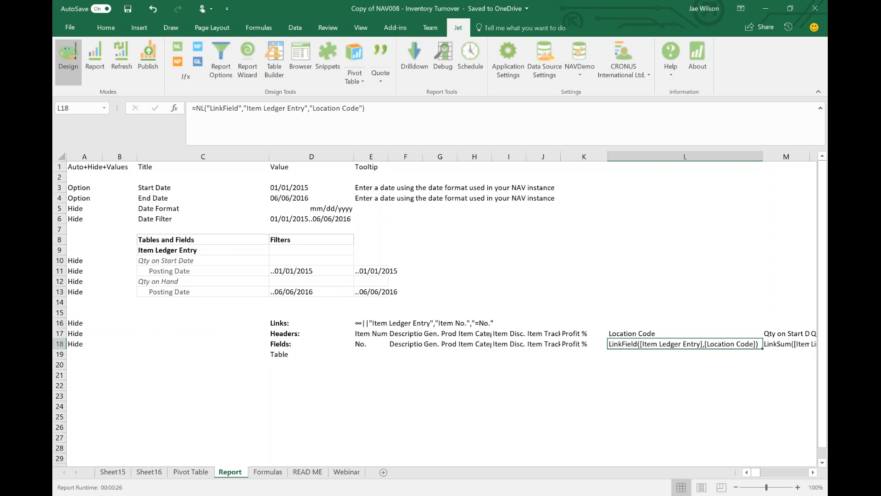
# Step: Inspect the "Item" table argument within the NL Table formula in cell D19, leaving the formula as it is
pyautogui.click(291, 358)
pyautogui.doubleClick(239, 110)
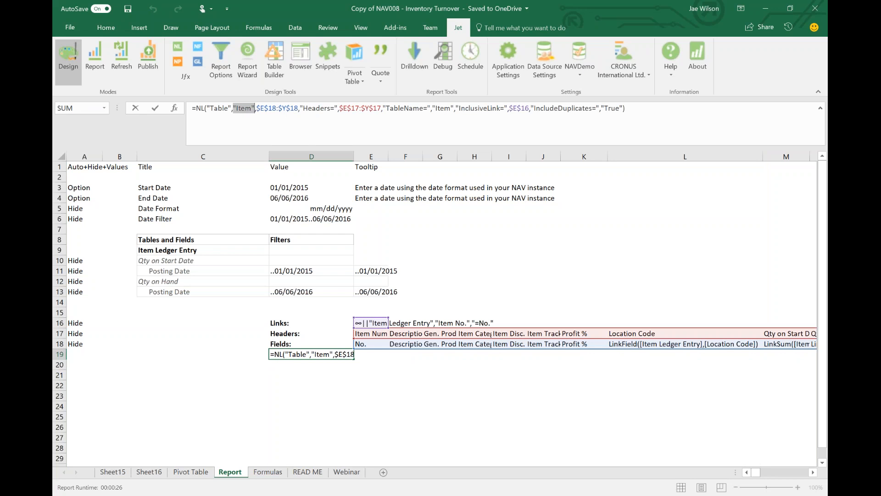
pyautogui.press('Return')
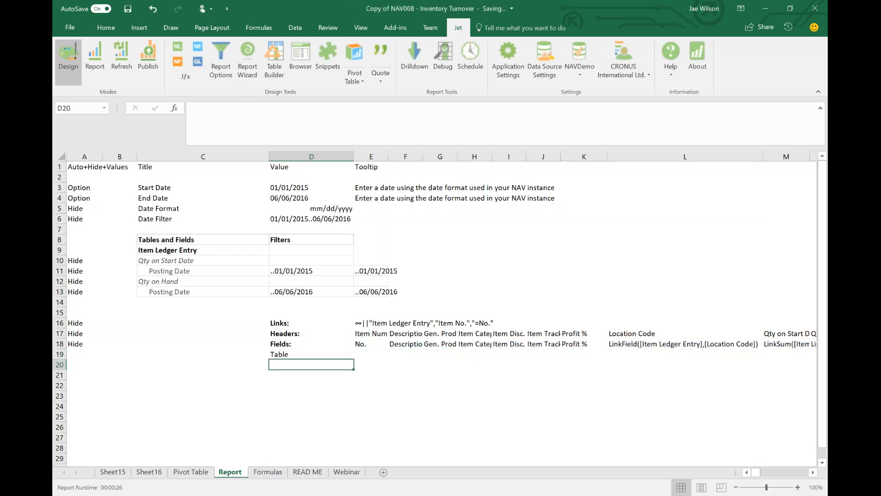
# Step: Compare the Location Code LinkField formula in L18 with the NL Table formula in D19
pyautogui.click(638, 344)
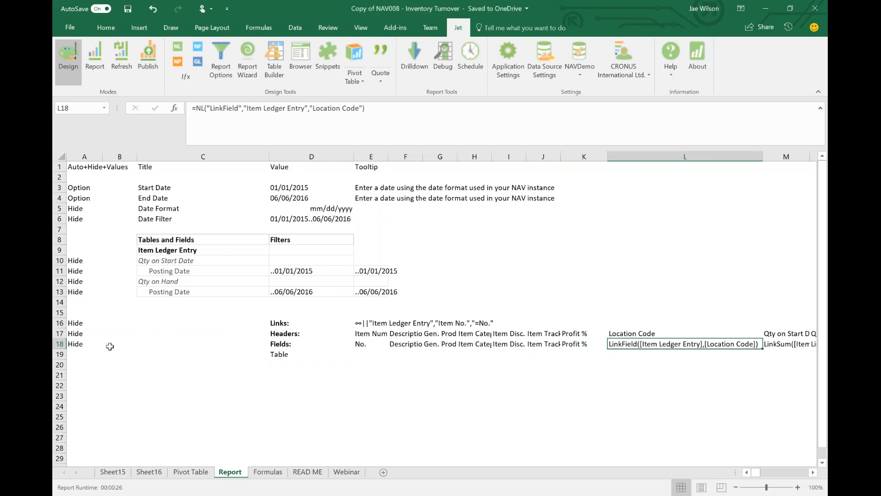
pyautogui.click(308, 355)
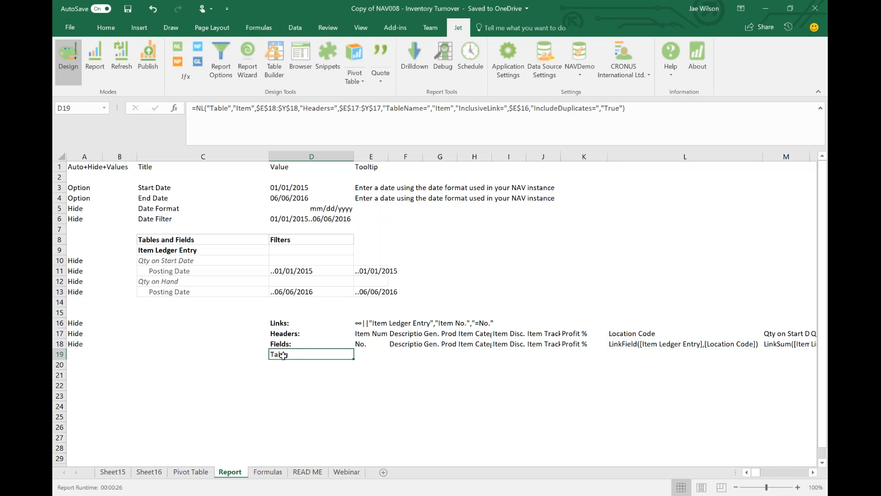
pyautogui.click(626, 343)
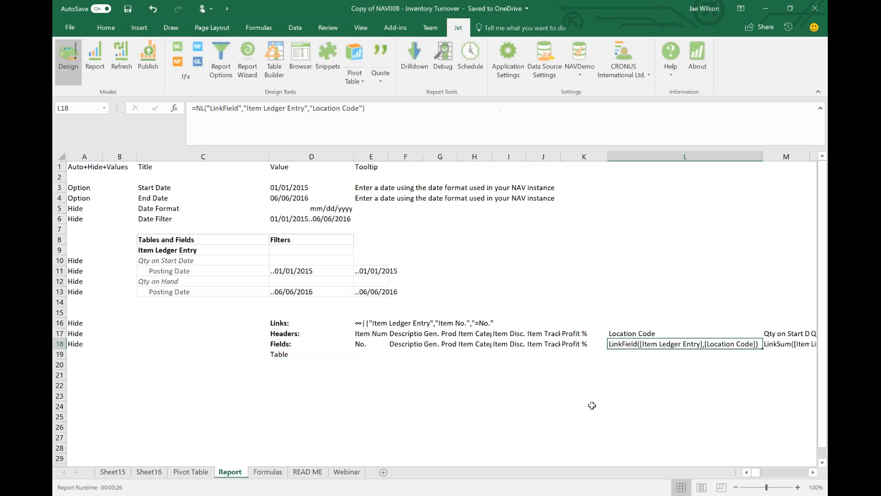
pyautogui.click(285, 354)
pyautogui.click(292, 366)
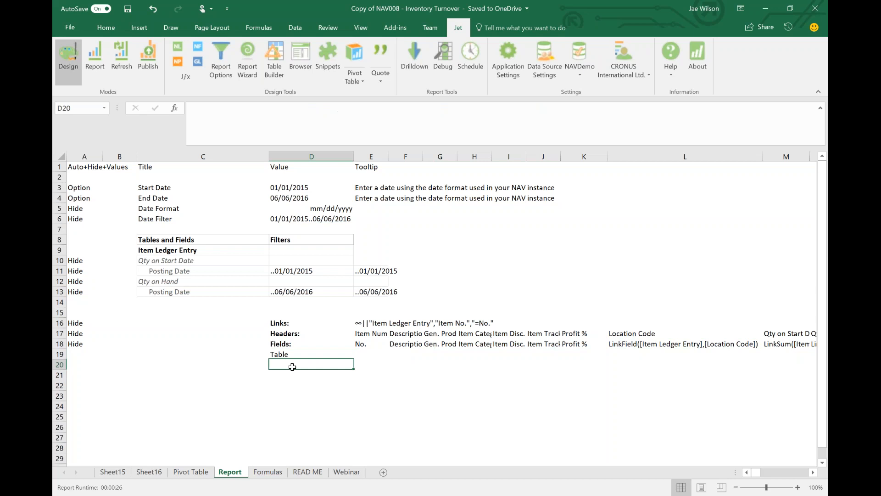
pyautogui.click(627, 354)
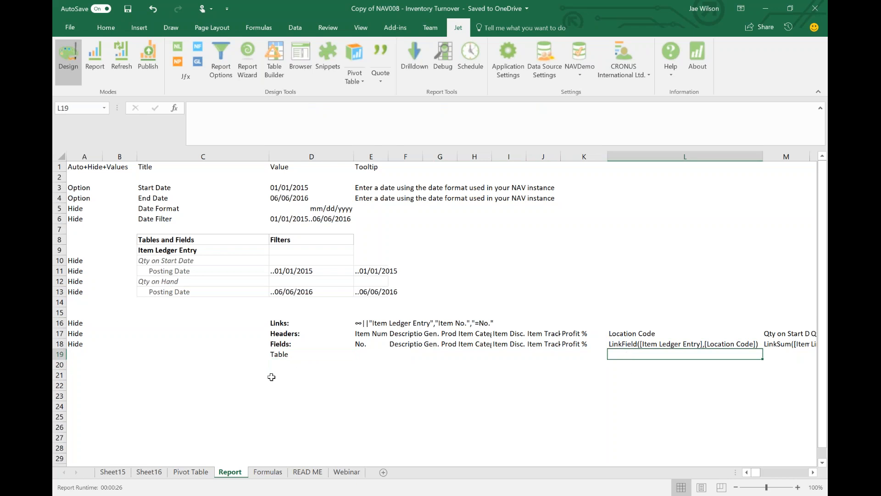
pyautogui.click(271, 376)
pyautogui.click(289, 354)
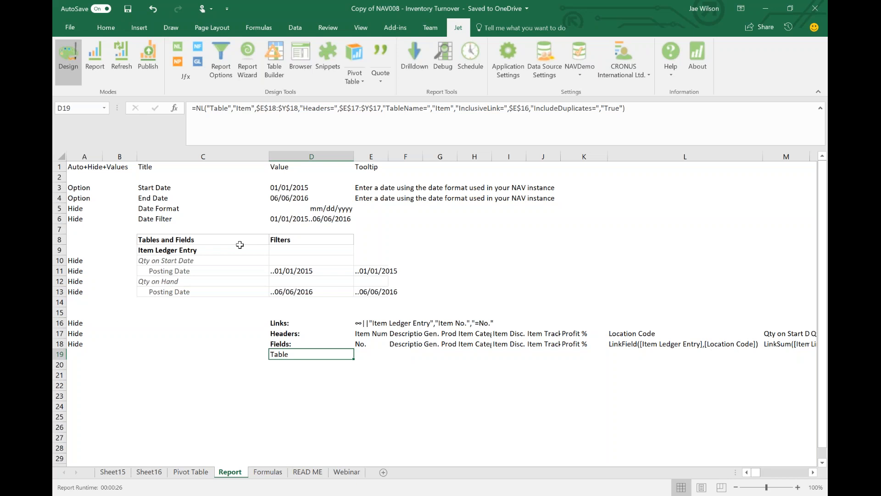
# Step: Run the workbook in Jet's Report mode and sort the source table by Item Number in ascending order
pyautogui.click(95, 59)
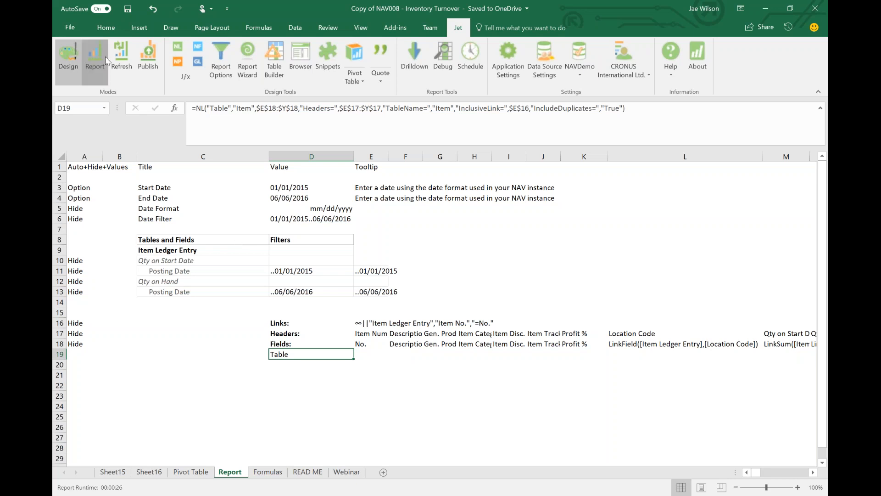
pyautogui.click(178, 140)
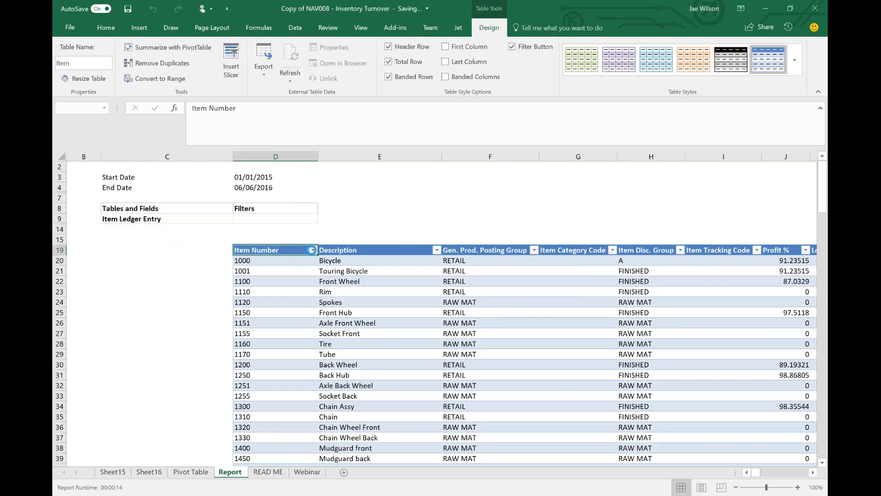
pyautogui.click(313, 250)
pyautogui.click(242, 263)
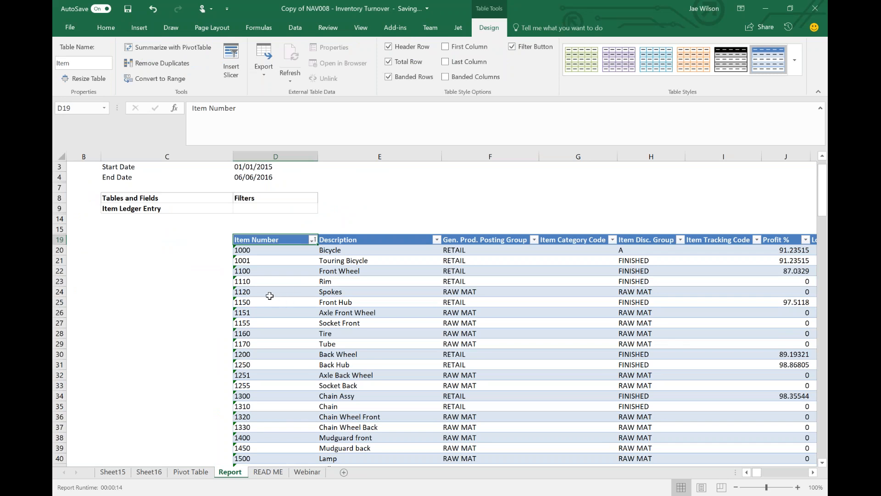
# Step: Examine the Location Code values in the source table, from ATHENS Desk down to GRENOBLE Whiteboard
pyautogui.scroll(-2, 271, 353)
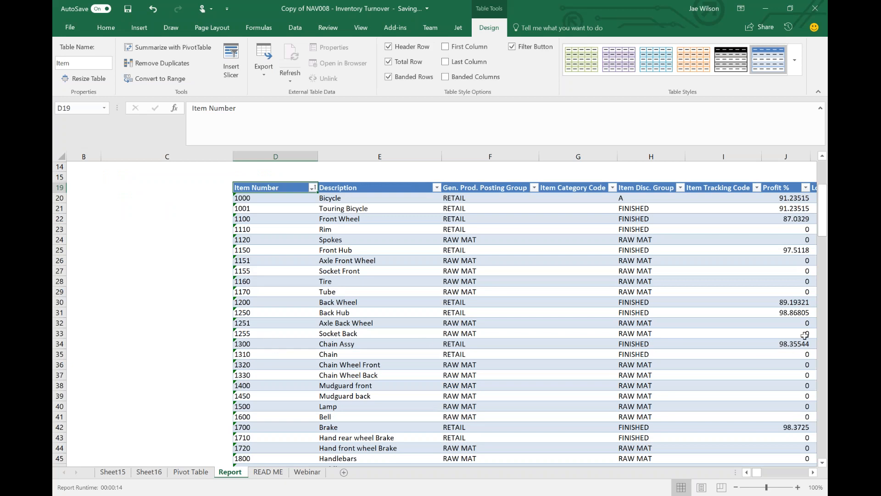
pyautogui.click(575, 293)
pyautogui.press('Right')
pyautogui.press('Right')
pyautogui.press('Right')
pyautogui.press('Right')
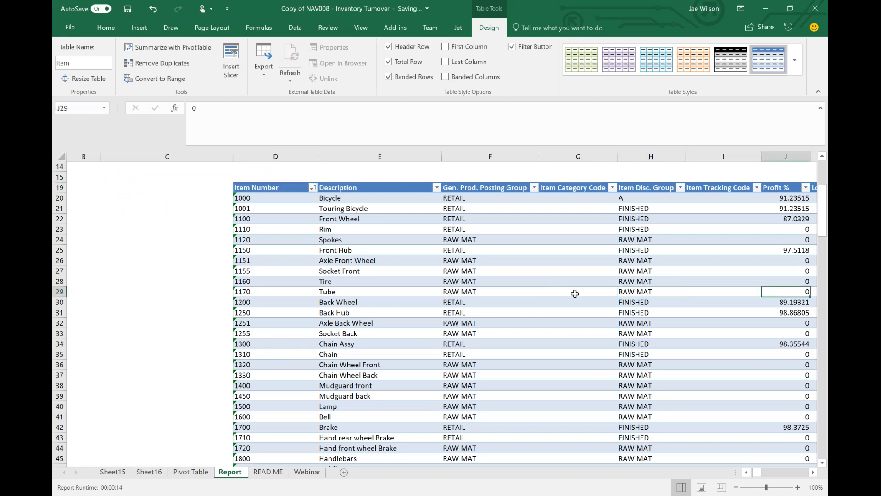
pyautogui.scroll(-1, 661, 260)
pyautogui.scroll(-9, 661, 260)
pyautogui.moveTo(665, 240); pyautogui.dragTo(670, 397)
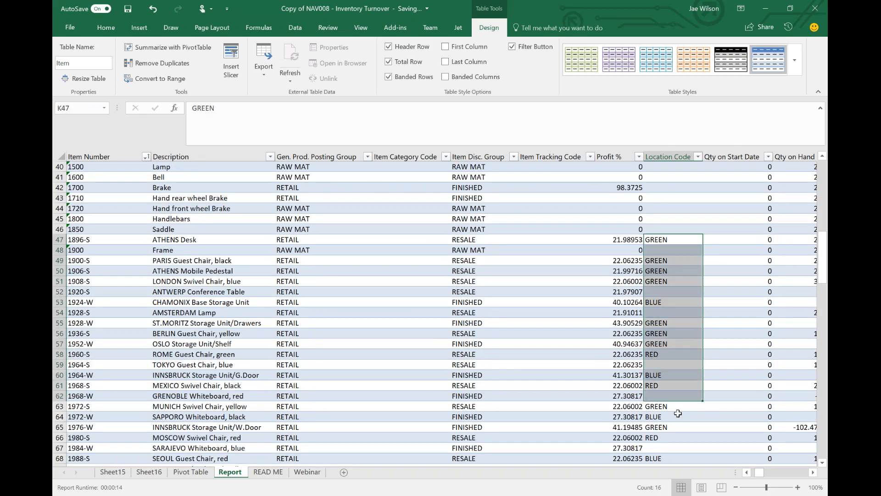
# Step: Inspect the ANTWERP Conference Table to AMSTERDAM Lamp rows across their columns, and look through the item numbers further down
pyautogui.click(748, 473)
pyautogui.click(747, 473)
pyautogui.click(813, 473)
pyautogui.moveTo(216, 292); pyautogui.dragTo(349, 292)
pyautogui.moveTo(542, 303); pyautogui.dragTo(789, 313)
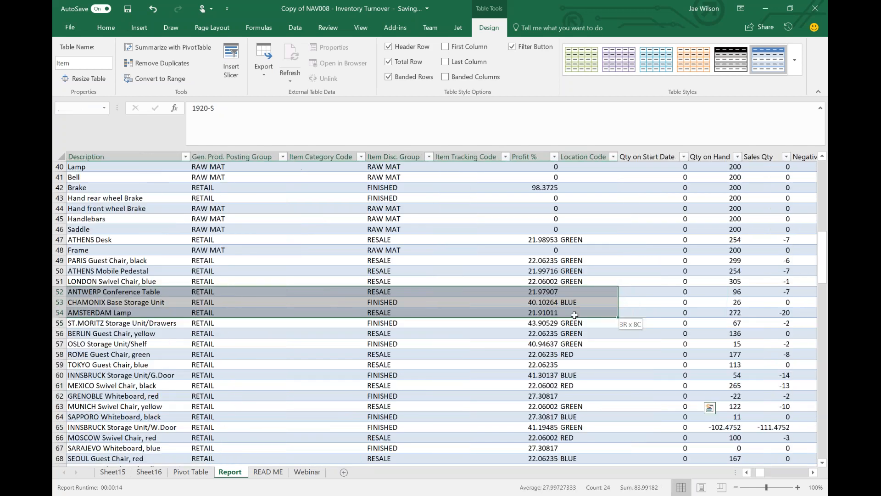
pyautogui.click(747, 472)
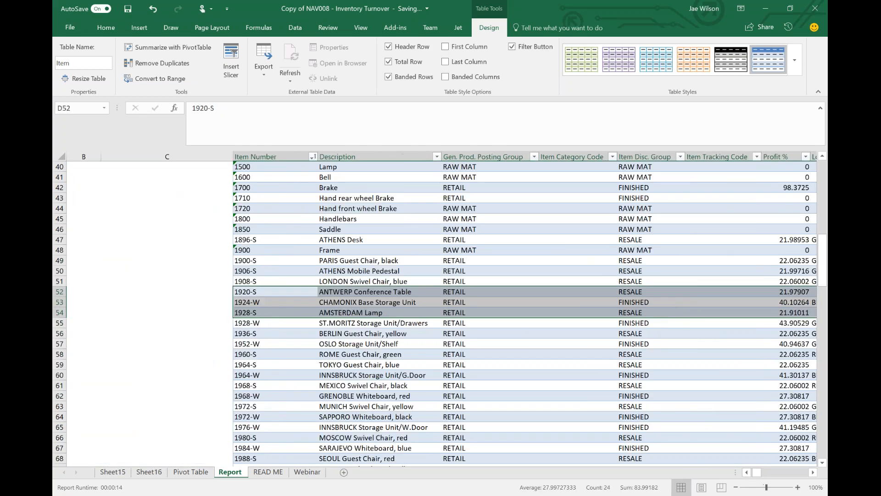
pyautogui.scroll(-5, 275, 336)
pyautogui.scroll(-17, 275, 337)
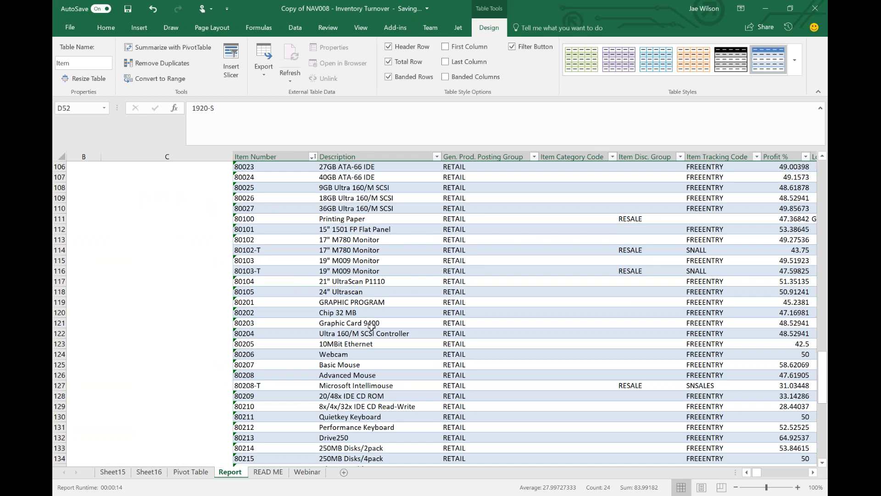
# Step: Inspect the Mounting row and the Shelf row above it across the source table's columns, from Description to Qty @ end of P2
pyautogui.scroll(11, 372, 326)
pyautogui.click(347, 252)
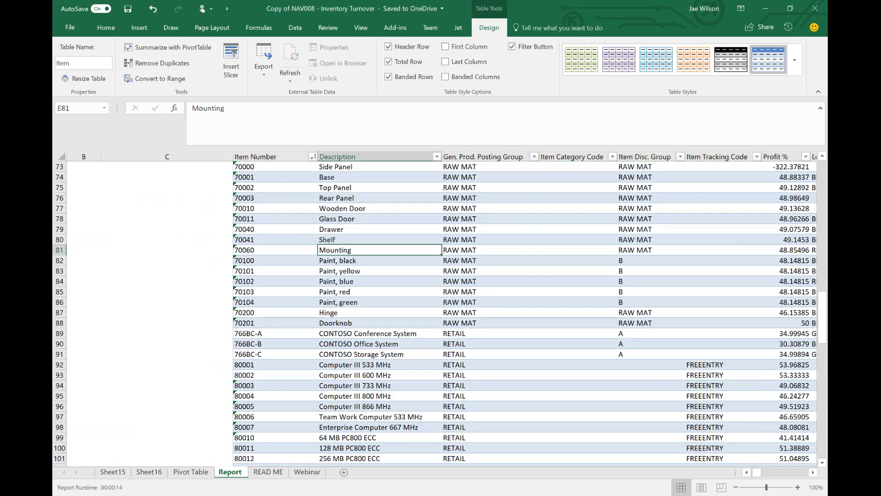
pyautogui.press('Right')
pyautogui.press('Right')
pyautogui.press('Right')
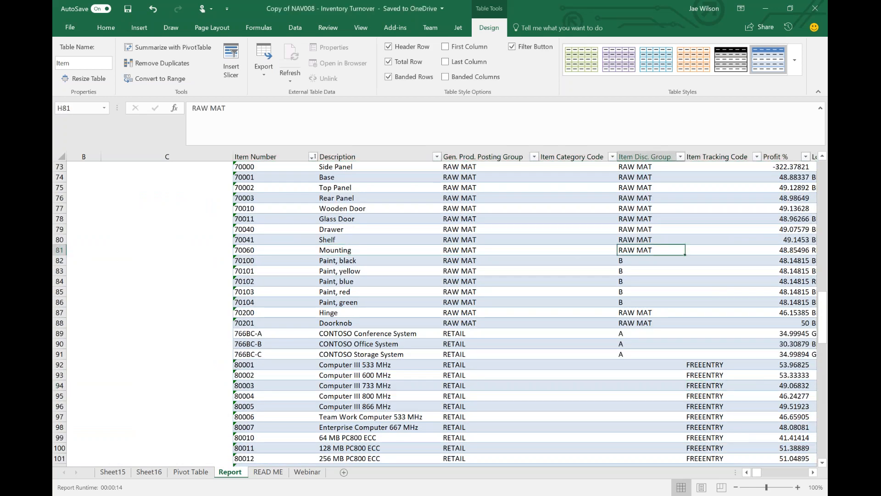
pyautogui.press('Right')
pyautogui.press('Right')
pyautogui.press('Right')
pyautogui.press('Right')
pyautogui.press('Up')
pyautogui.press('Right')
pyautogui.press('Right')
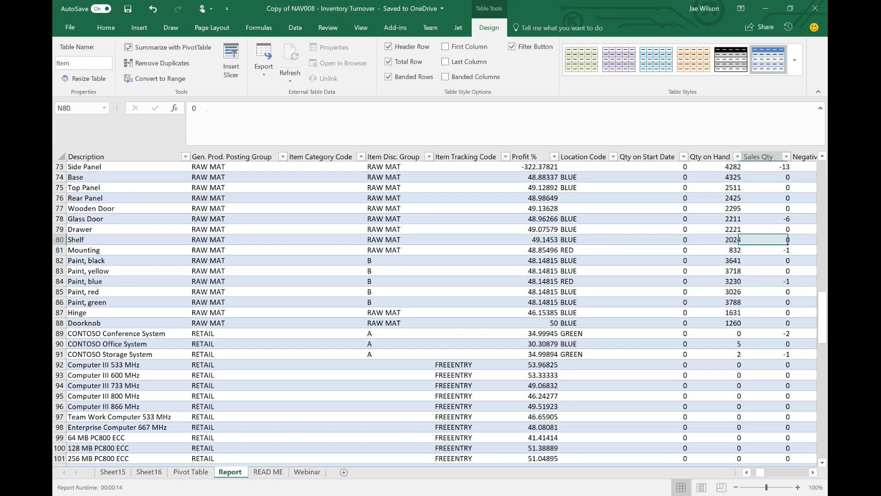
pyautogui.press('Right')
pyautogui.press('Right')
pyautogui.press('Right')
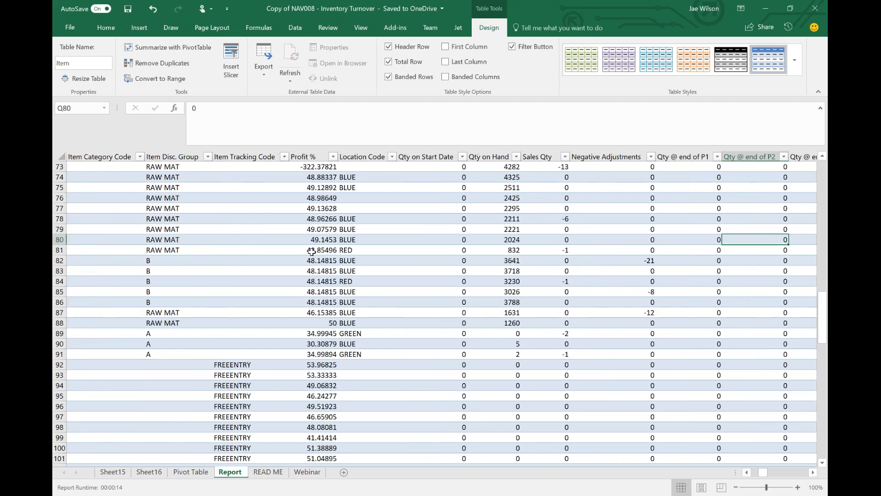
# Step: Examine the Qty on Hand, Sales Qty and Negative Adjustments columns of the source table one after another
pyautogui.scroll(4, 436, 312)
pyautogui.click(489, 155)
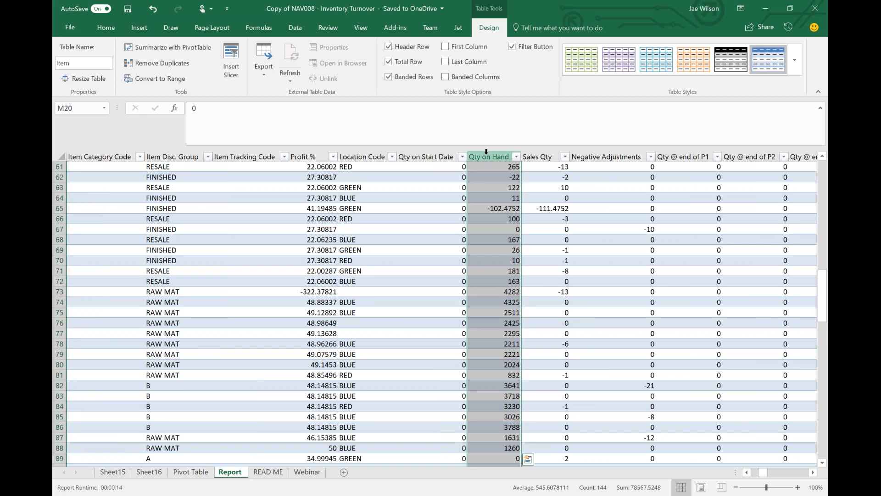
pyautogui.click(536, 155)
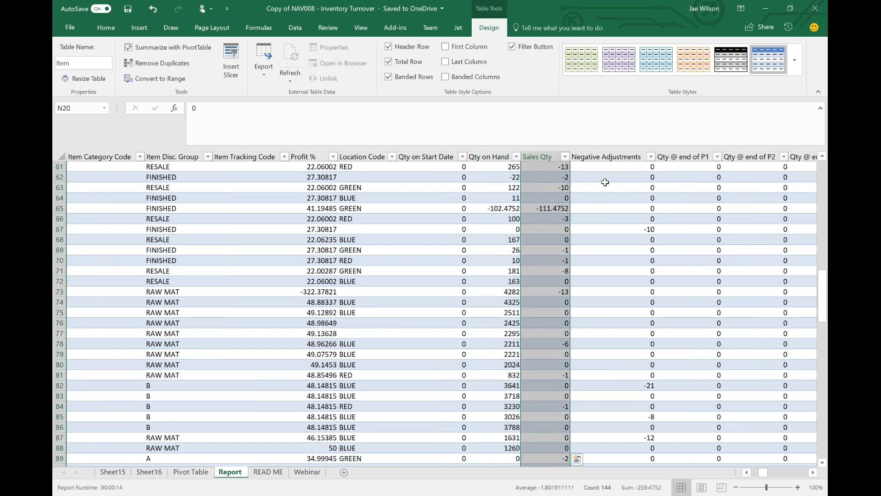
pyautogui.click(596, 155)
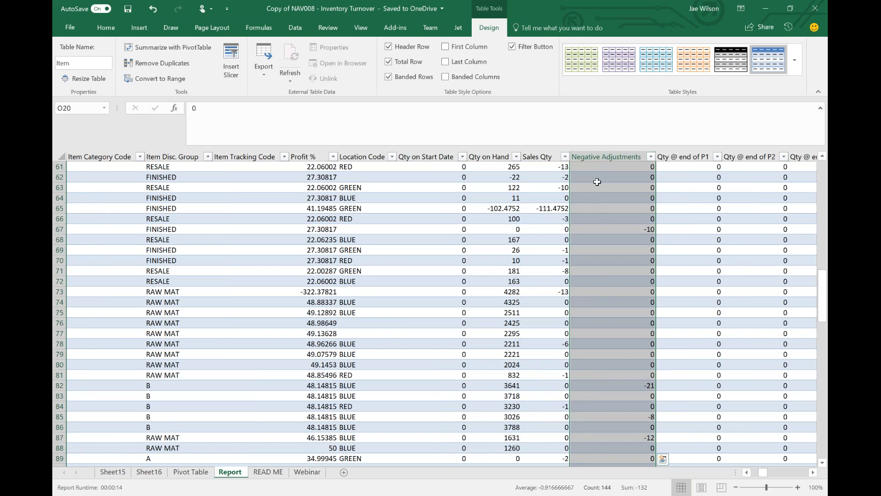
pyautogui.scroll(2, 321, 316)
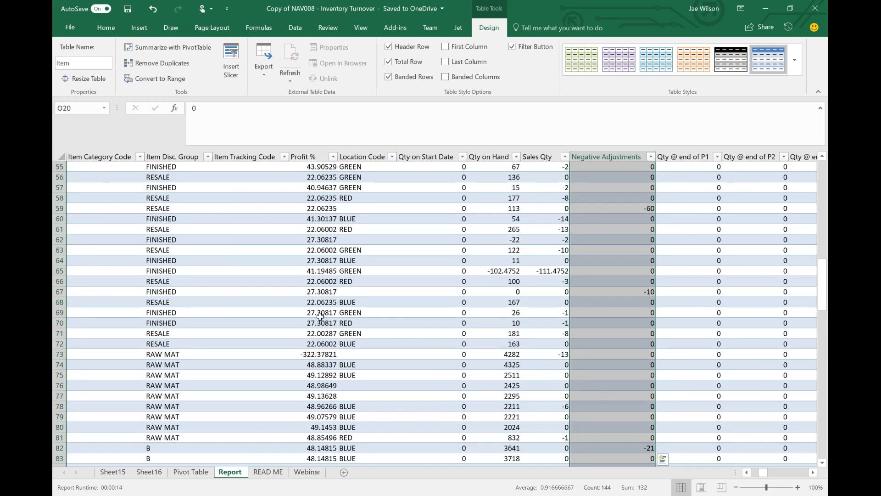
# Step: Return to the top of the source table, compare it with the Pivot Table sheet, and bring up the Webinar sheet
pyautogui.scroll(15, 320, 316)
pyautogui.click(431, 312)
pyautogui.click(113, 472)
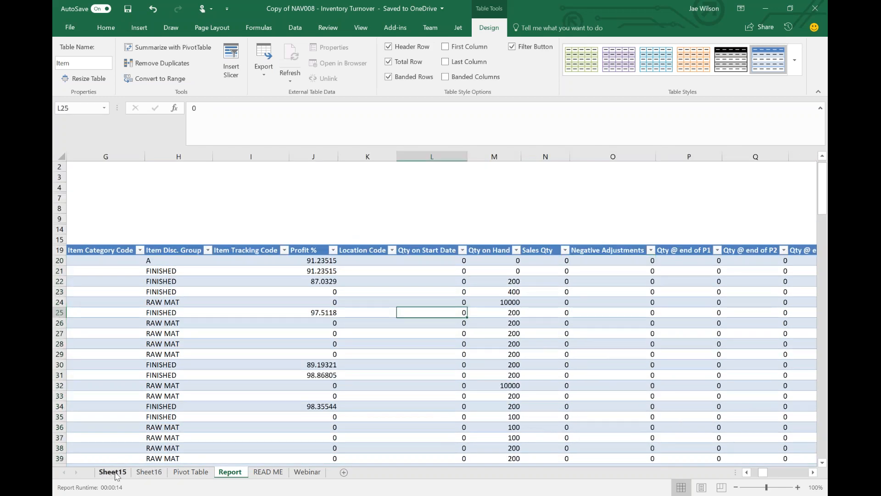
pyautogui.click(190, 473)
pyautogui.scroll(1, 353, 372)
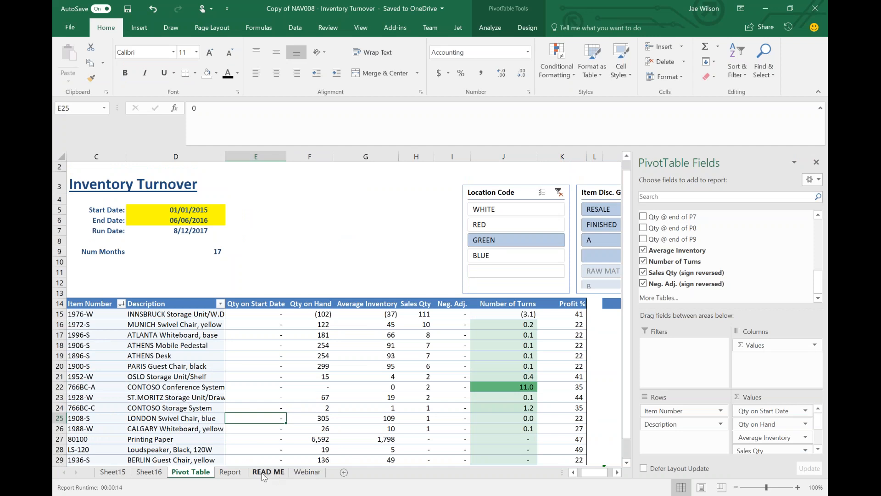
pyautogui.click(230, 473)
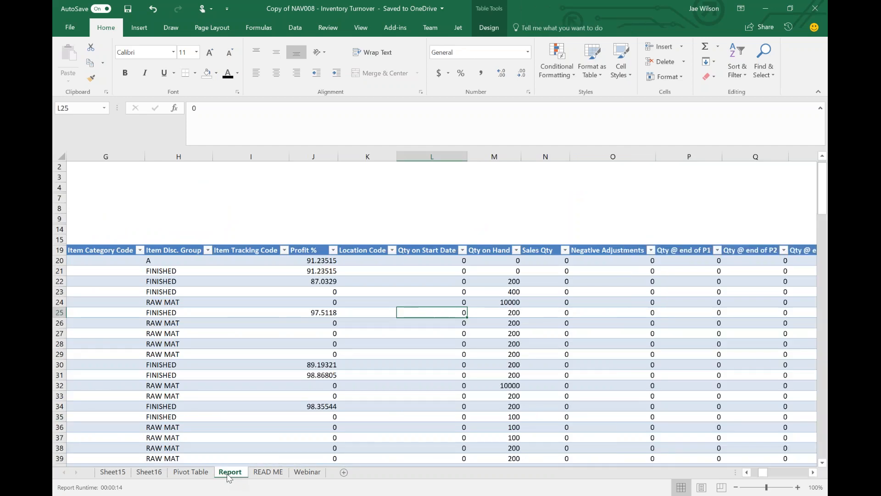
pyautogui.click(319, 476)
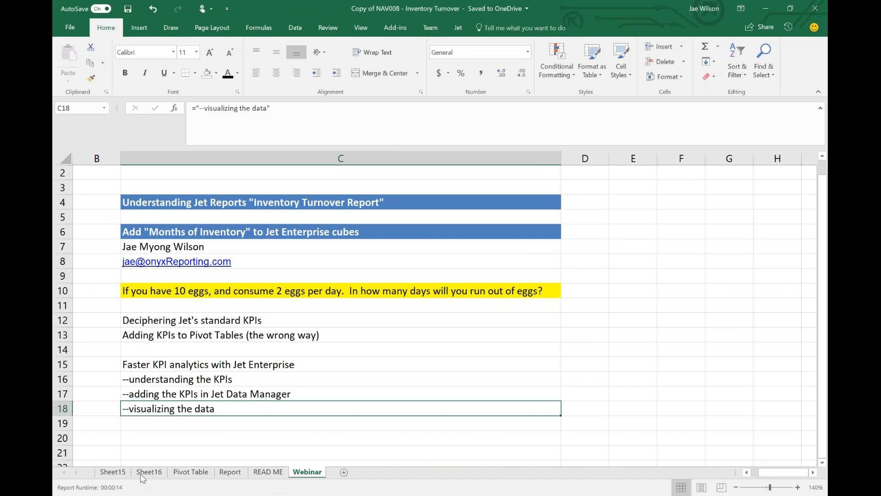
# Step: On the Pivot Table sheet, review the start and end dates and the Average Inventory values in G16:G24
pyautogui.click(181, 473)
pyautogui.moveTo(181, 209); pyautogui.dragTo(182, 221)
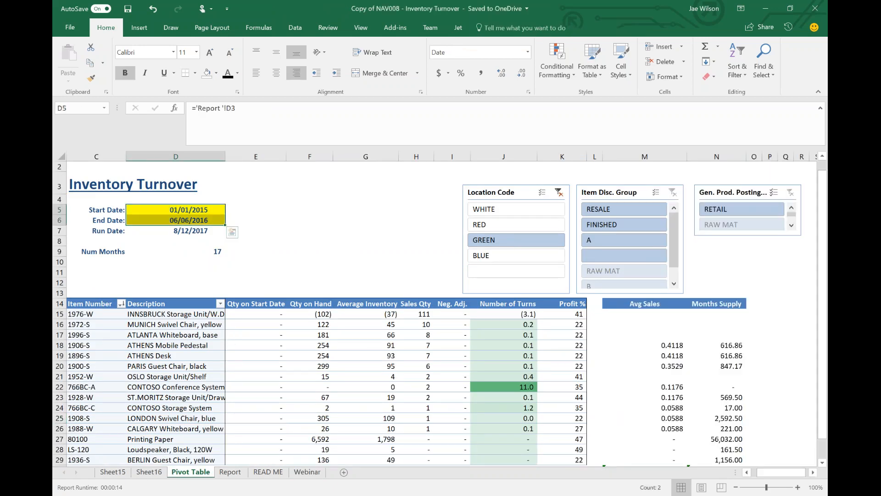
pyautogui.moveTo(387, 325); pyautogui.dragTo(380, 404)
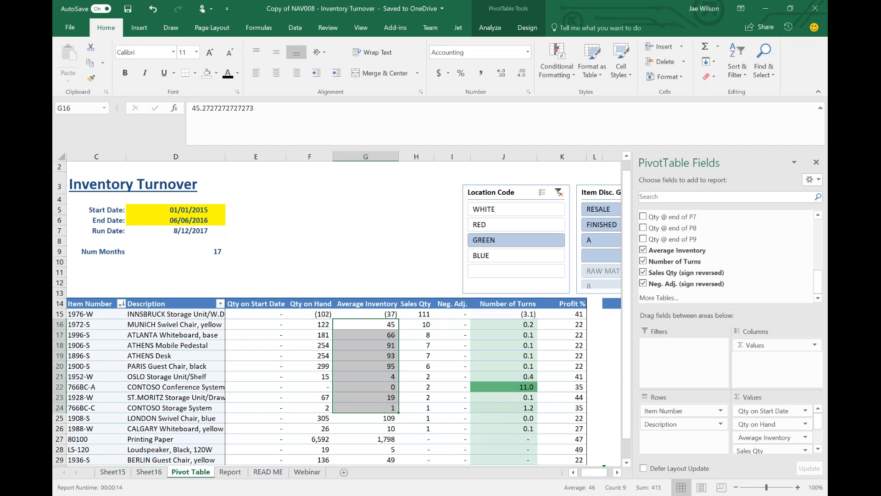
# Step: On the Report sheet, examine the period-end quantity columns from Qty @ end of P1 to P9
pyautogui.click(223, 473)
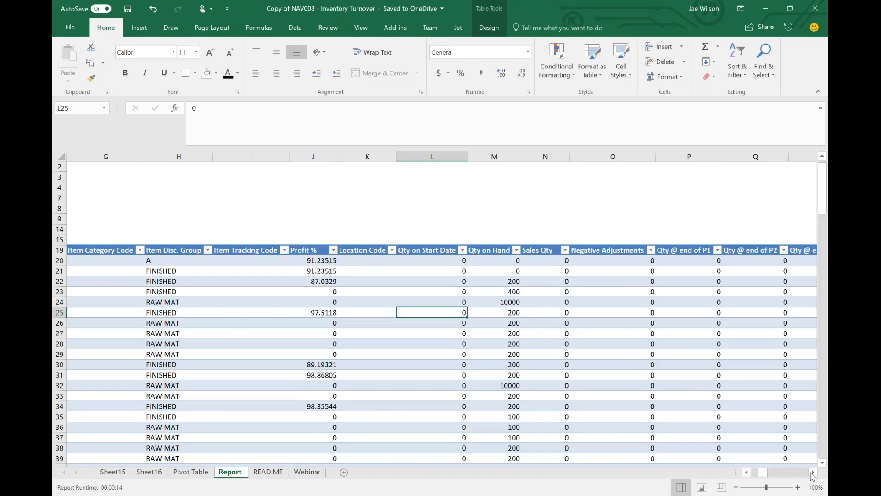
pyautogui.hscroll(5, 361, 215)
pyautogui.moveTo(361, 217); pyautogui.dragTo(349, 377)
pyautogui.moveTo(421, 257); pyautogui.dragTo(425, 448)
pyautogui.moveTo(491, 251); pyautogui.dragTo(492, 345)
pyautogui.moveTo(624, 281); pyautogui.dragTo(656, 398)
pyautogui.hscroll(1, 661, 403)
pyautogui.click(813, 472)
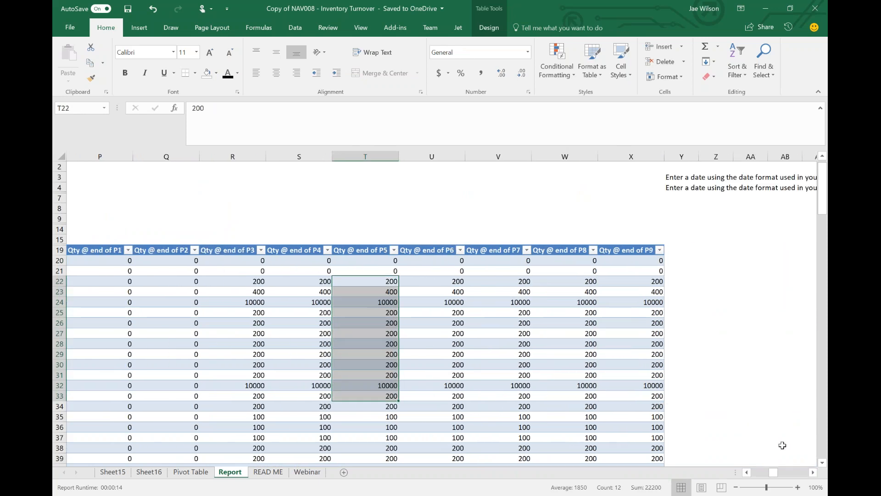
# Step: Unhide the hidden rows between rows 4 and 21 of the Report sheet, near column AE
pyautogui.moveTo(775, 472); pyautogui.dragTo(794, 473)
pyautogui.moveTo(59, 187); pyautogui.dragTo(59, 272)
pyautogui.rightClick(59, 238)
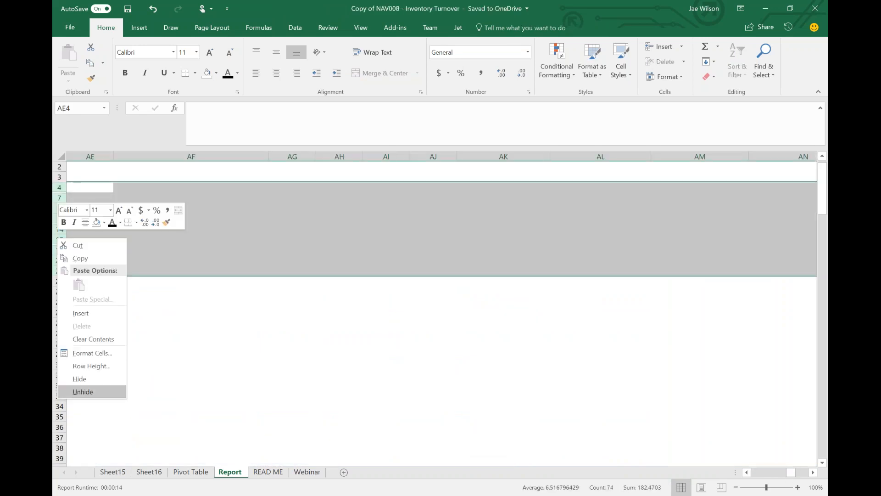
pyautogui.click(82, 391)
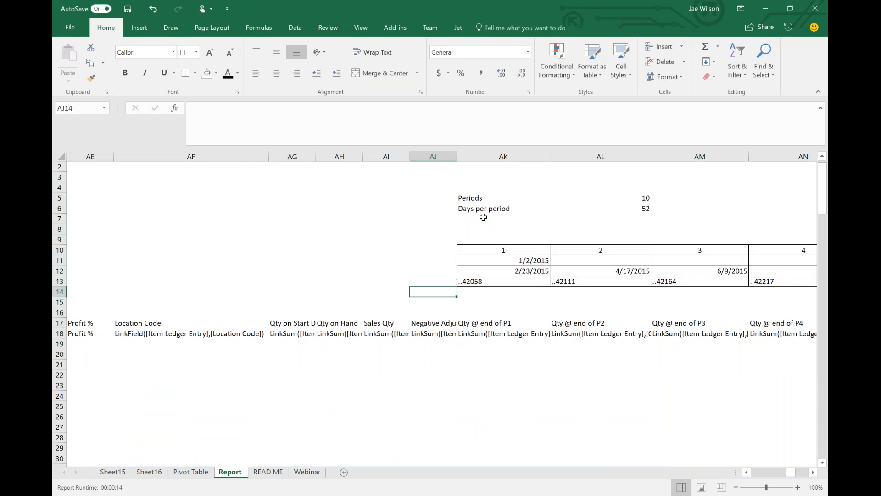
# Step: Examine the Periods and Days per period entries in AK5:AL6 and the rounding formula in AL6
pyautogui.moveTo(500, 198); pyautogui.dragTo(613, 209)
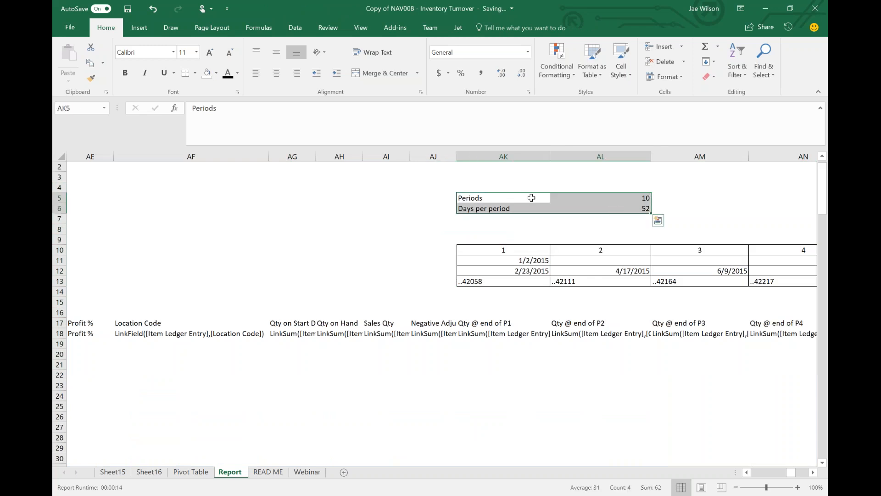
pyautogui.moveTo(532, 198); pyautogui.dragTo(589, 197)
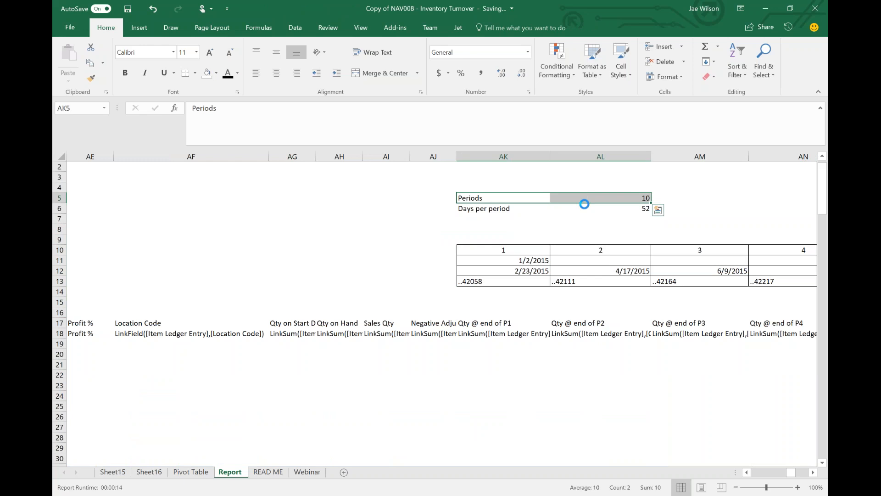
pyautogui.click(583, 207)
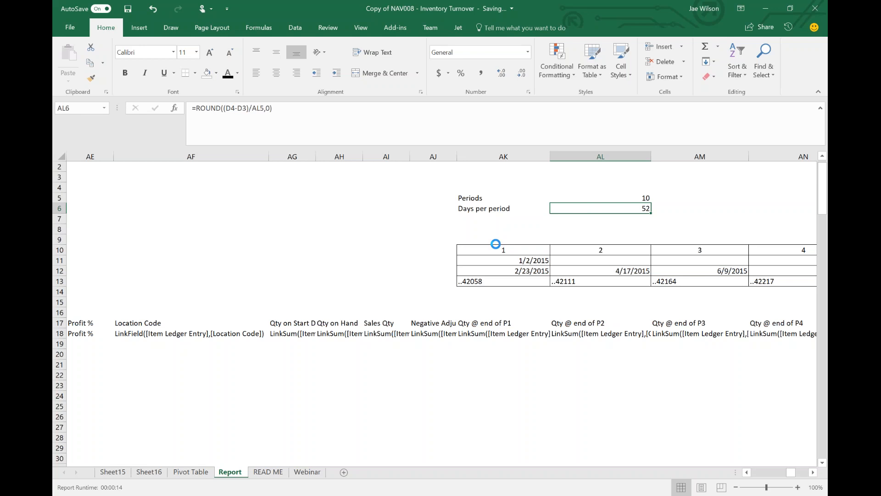
# Step: Go to the Webinar sheet and select the Faster KPI analytics with Jet Enterprise outline in C15:C18
pyautogui.click(291, 465)
pyautogui.click(307, 472)
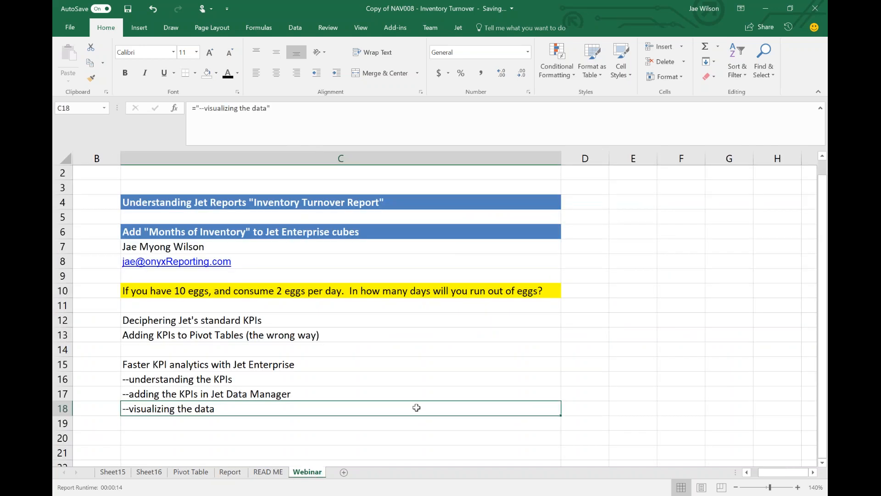
pyautogui.moveTo(254, 362); pyautogui.dragTo(315, 397)
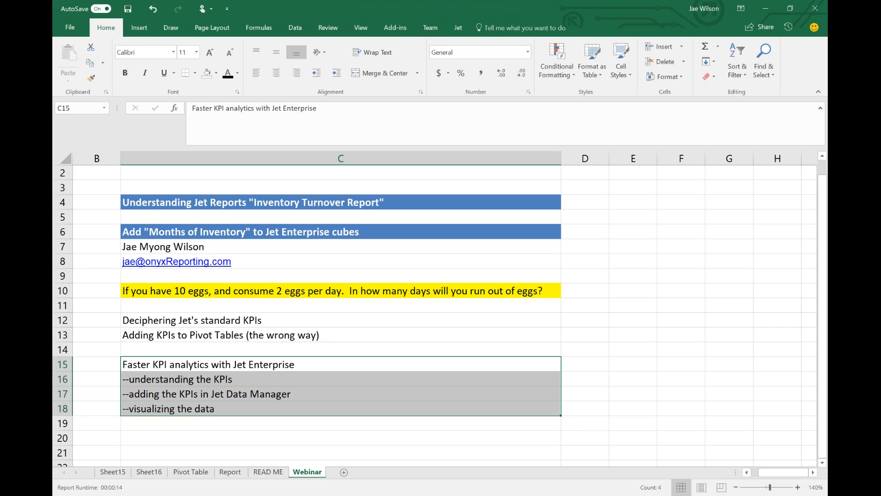
# Step: Switch to the MDX - Month Inventory on Hand page in OneNote and highlight the question about 10 eggs
pyautogui.hotkey('alt', 'Tab')
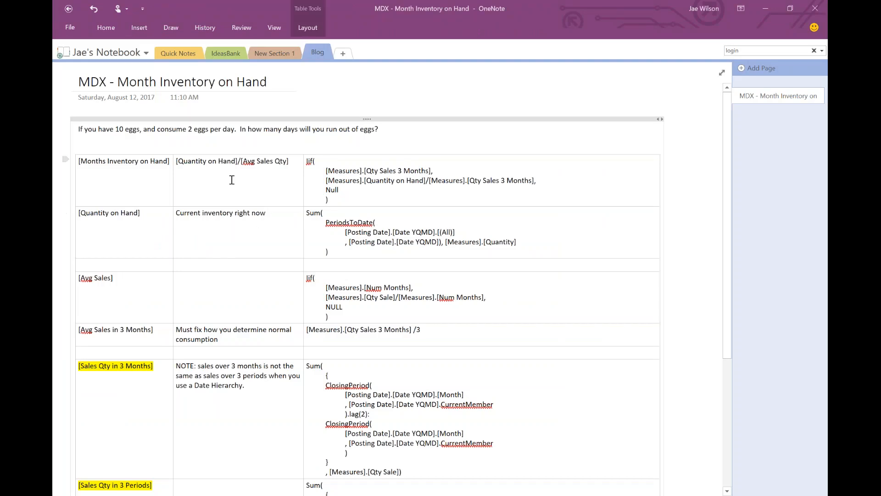
pyautogui.scroll(-1, 248, 266)
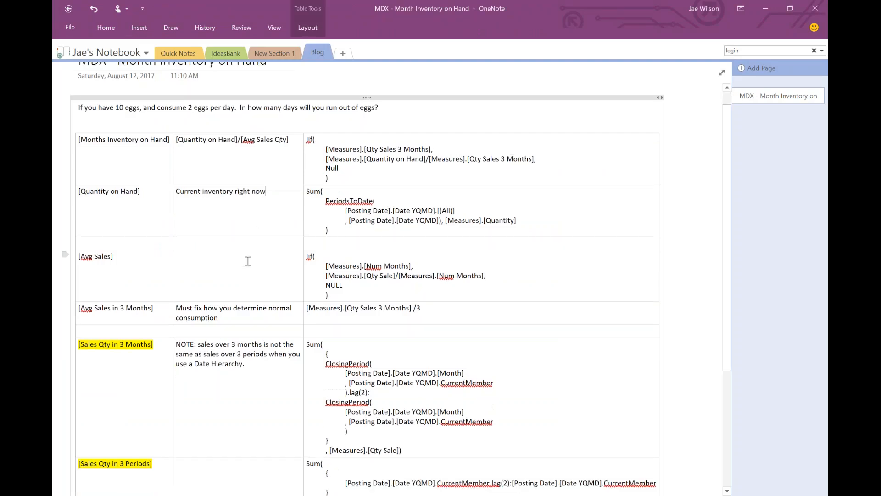
pyautogui.scroll(1, 248, 261)
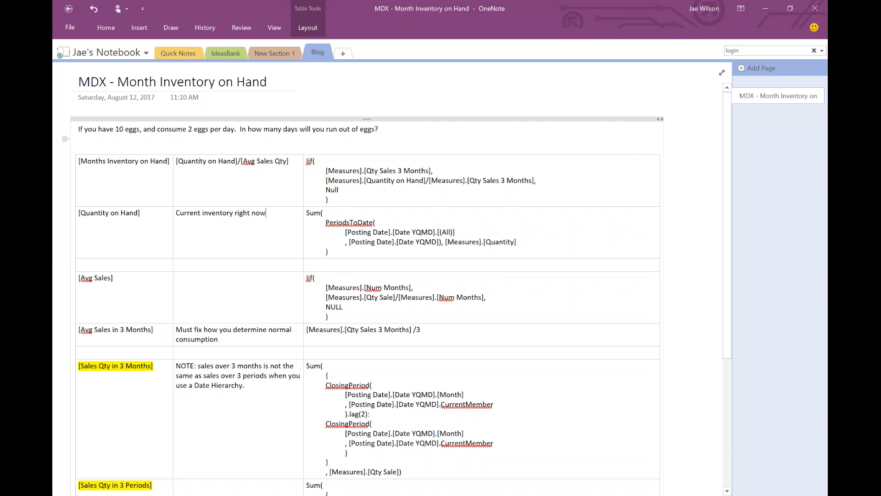
pyautogui.moveTo(78, 130); pyautogui.dragTo(425, 131)
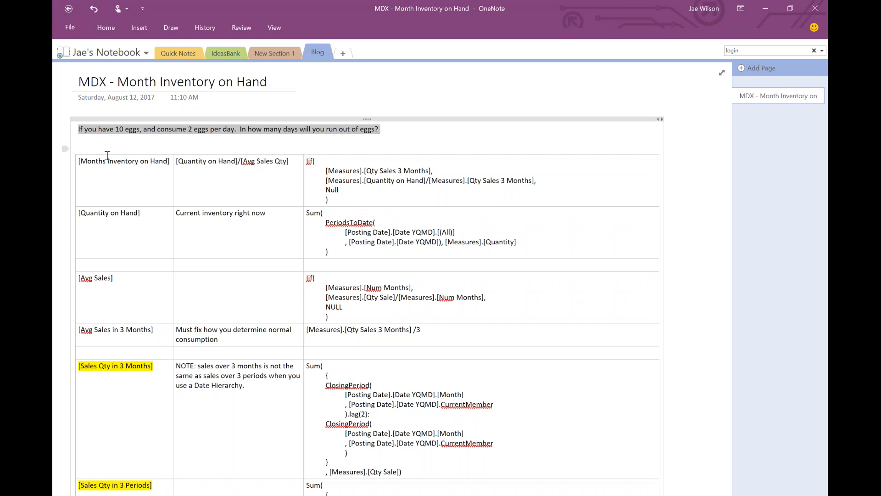
# Step: Relate the "10 eggs" phrase to [Quantity on Hand] and highlight that measure's Sum(PeriodsToDate) expression
pyautogui.click(106, 130)
pyautogui.moveTo(115, 130); pyautogui.dragTo(140, 130)
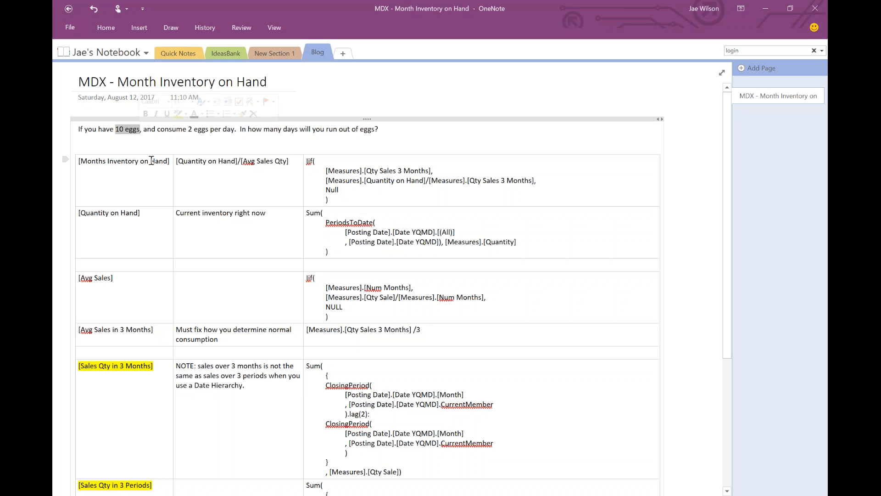
pyautogui.click(85, 221)
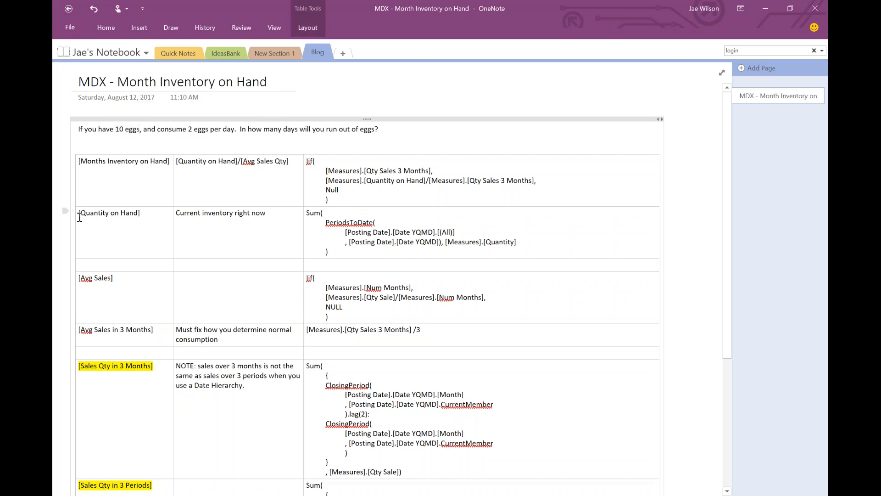
pyautogui.moveTo(89, 212); pyautogui.dragTo(143, 215)
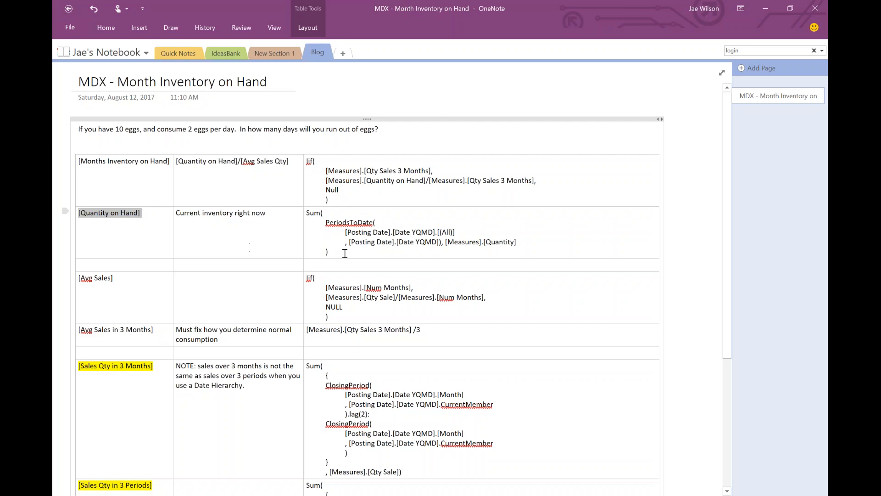
pyautogui.moveTo(339, 249); pyautogui.dragTo(311, 217)
pyautogui.click(323, 233)
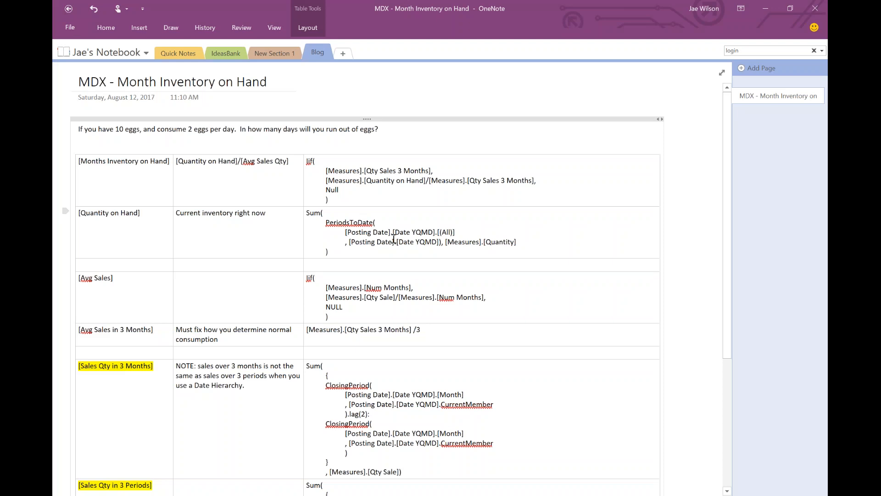
pyautogui.moveTo(331, 251); pyautogui.dragTo(308, 212)
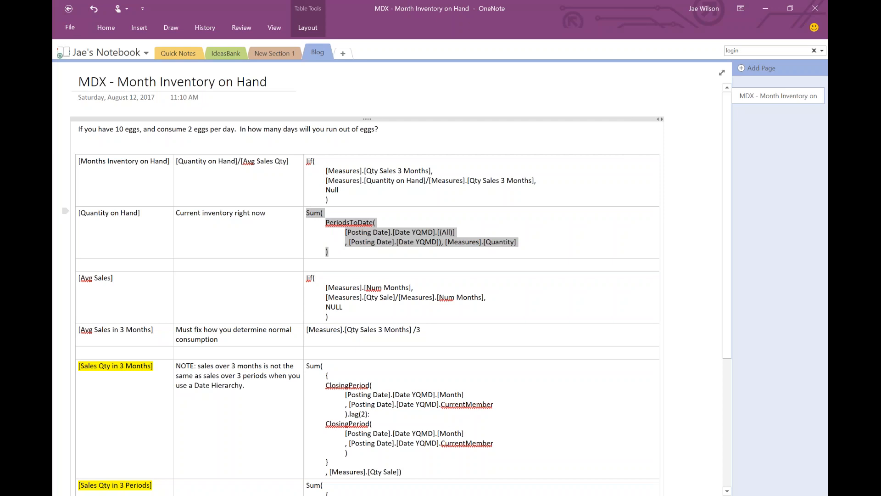
# Step: Highlight "and consume 2 eggs per day" in the question, narrowing the selection to "2 eggs per day"
pyautogui.click(163, 131)
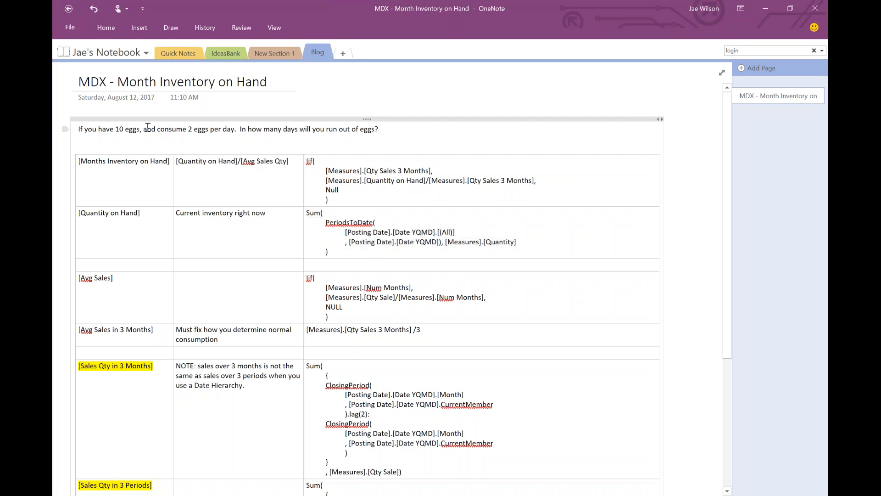
pyautogui.moveTo(144, 131); pyautogui.dragTo(234, 131)
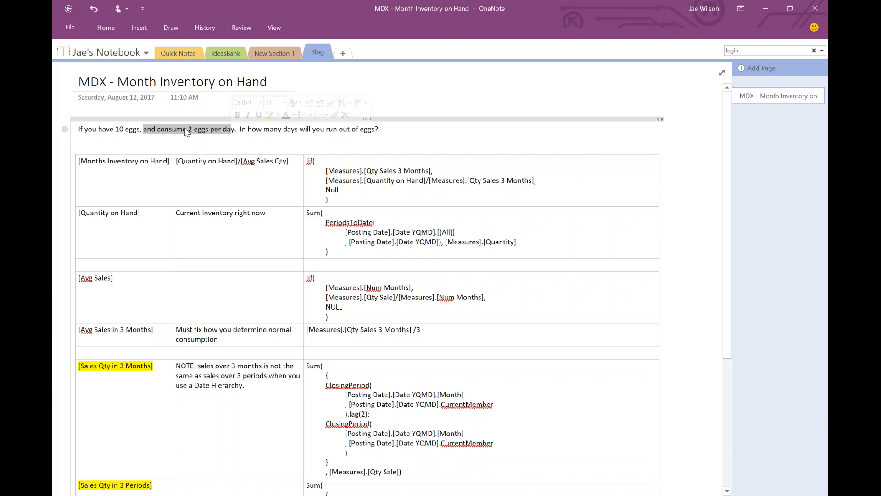
pyautogui.doubleClick(190, 130)
pyautogui.moveTo(209, 126); pyautogui.dragTo(235, 129)
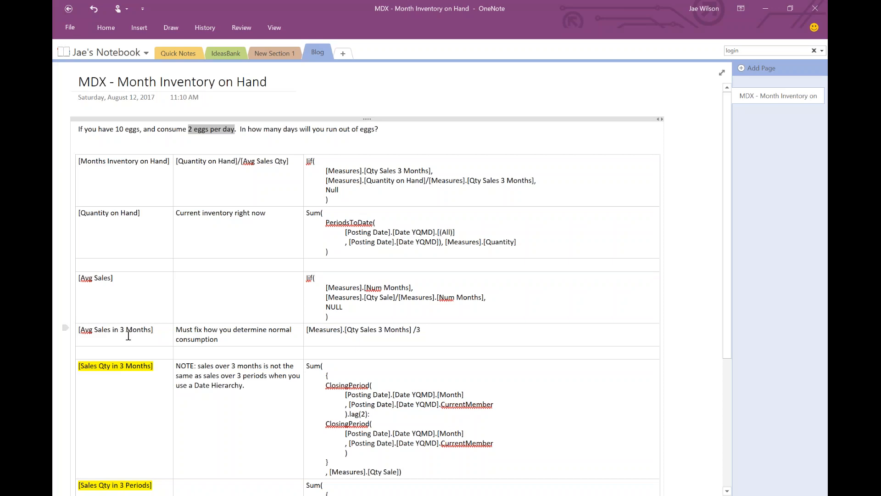
# Step: Highlight the [Avg Sales in 3 Months] label in the measures table, followed by the [Sales Qty in 3 Periods] label
pyautogui.click(76, 334)
pyautogui.moveTo(78, 330); pyautogui.dragTo(154, 328)
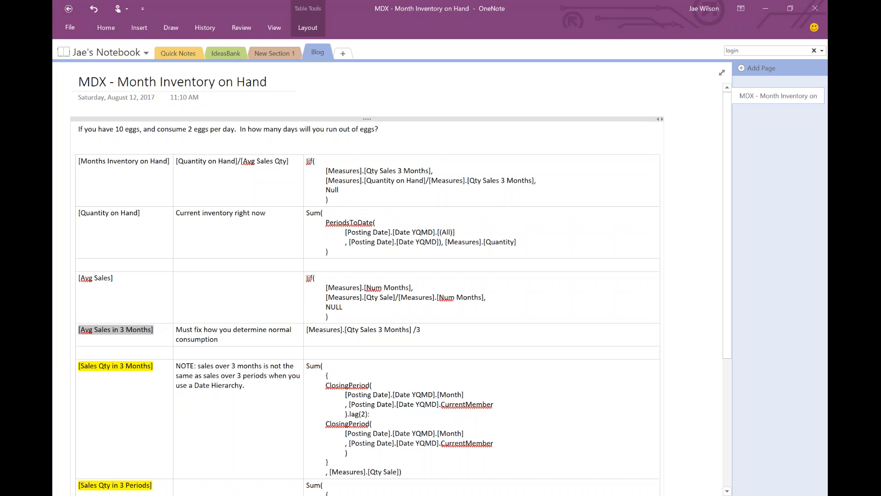
pyautogui.scroll(-3, 85, 419)
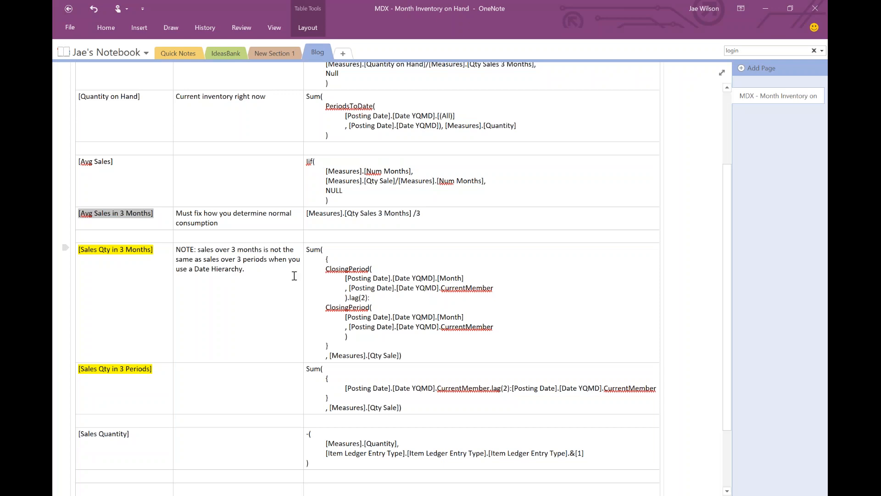
pyautogui.scroll(-2, 220, 287)
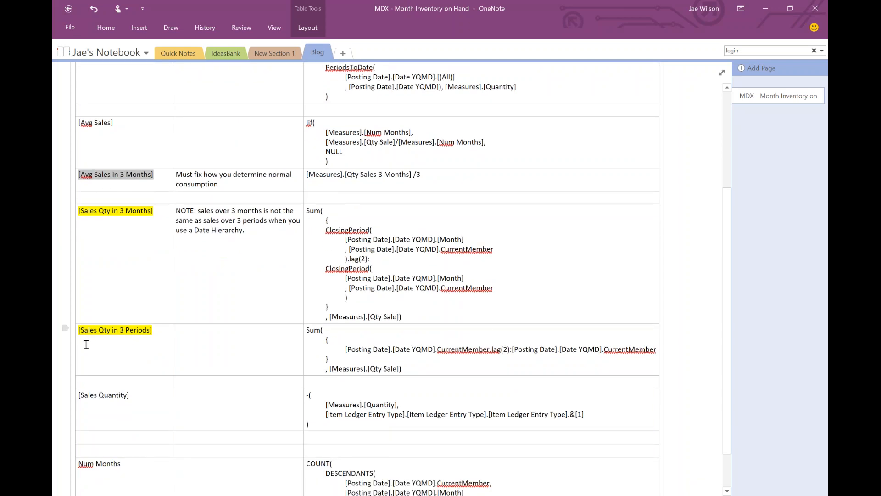
pyautogui.moveTo(80, 330); pyautogui.dragTo(155, 329)
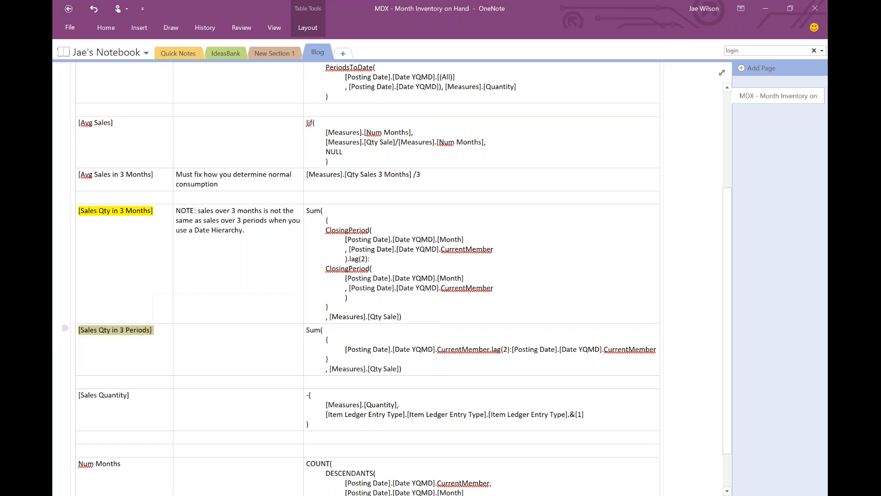
# Step: Highlight the [Sales Qty in 3 Months] and [Sales Qty in 3 Periods] rows together, ending with only the [Sales Qty in 3 Periods] label selected
pyautogui.scroll(-1, 153, 334)
pyautogui.click(82, 168)
pyautogui.moveTo(79, 173); pyautogui.dragTo(124, 174)
pyautogui.keyDown('shift'); pyautogui.click(422, 290); pyautogui.keyUp('shift')
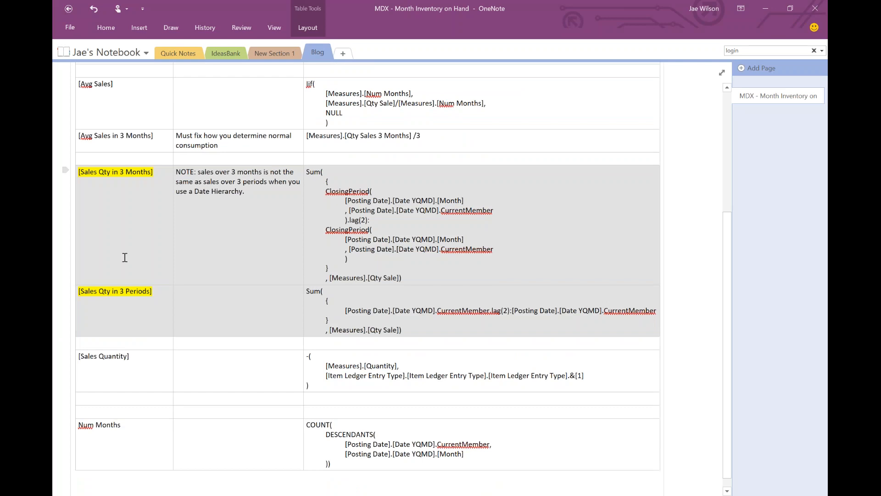
pyautogui.click(105, 301)
pyautogui.moveTo(79, 291); pyautogui.dragTo(152, 292)
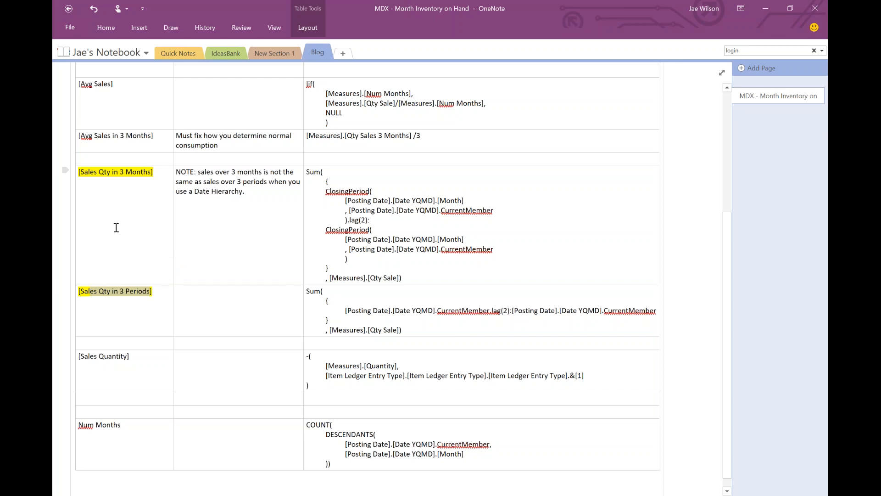
# Step: Compare the Sum expressions of [Sales Qty in 3 Months] and [Sales Qty in 3 Periods] by highlighting each one in turn
pyautogui.moveTo(308, 172); pyautogui.dragTo(439, 282)
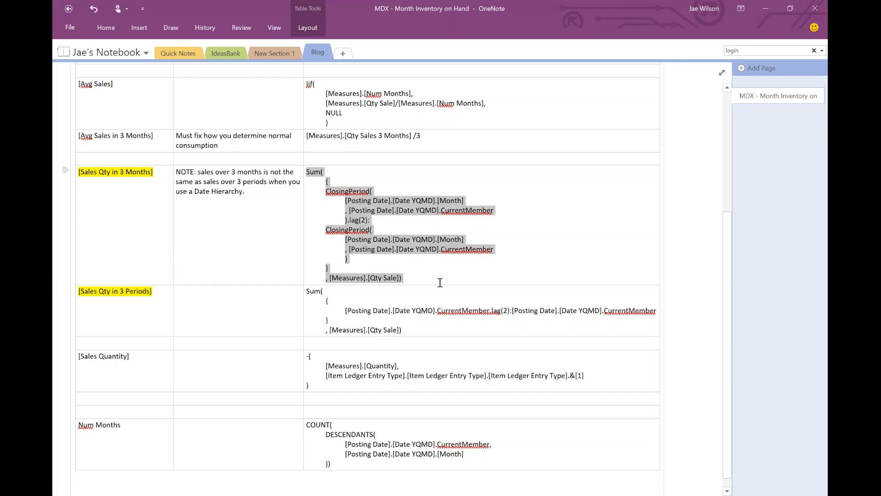
pyautogui.moveTo(402, 330); pyautogui.dragTo(308, 291)
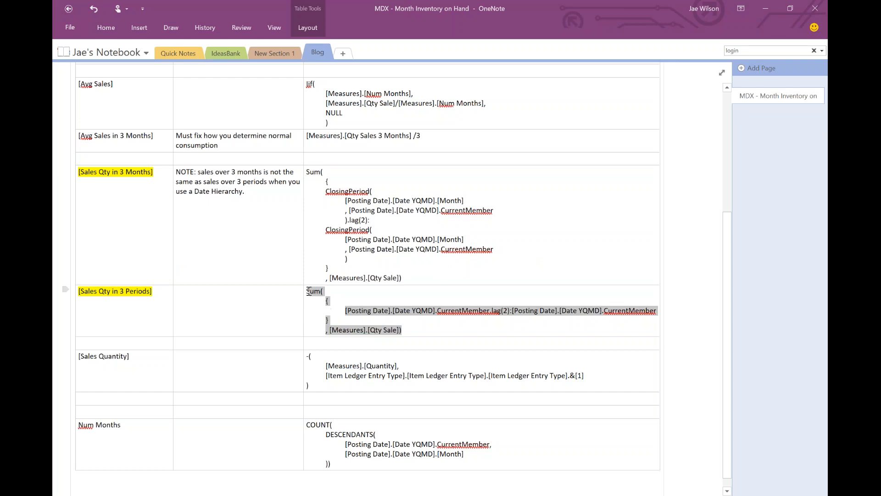
pyautogui.click(385, 231)
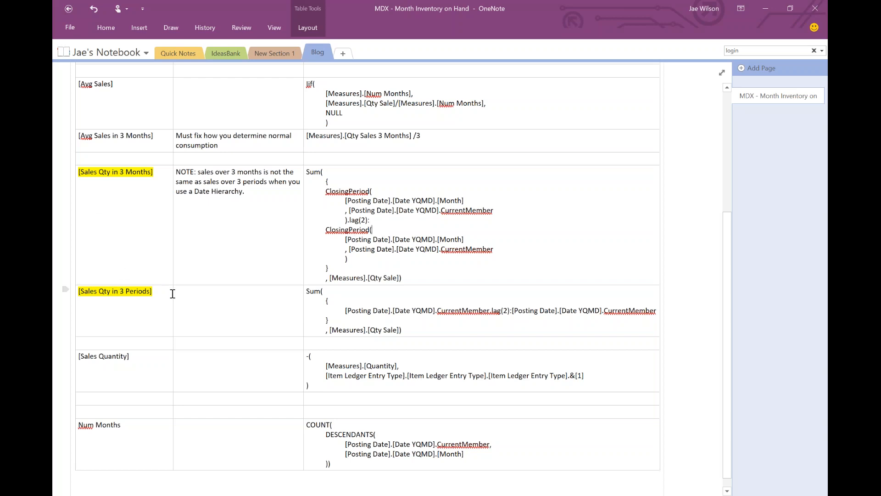
# Step: Highlight the [Sales Quantity] label and its MDX expression that filters [Measures].[Quantity] by item ledger entry type 1
pyautogui.scroll(-1, 159, 292)
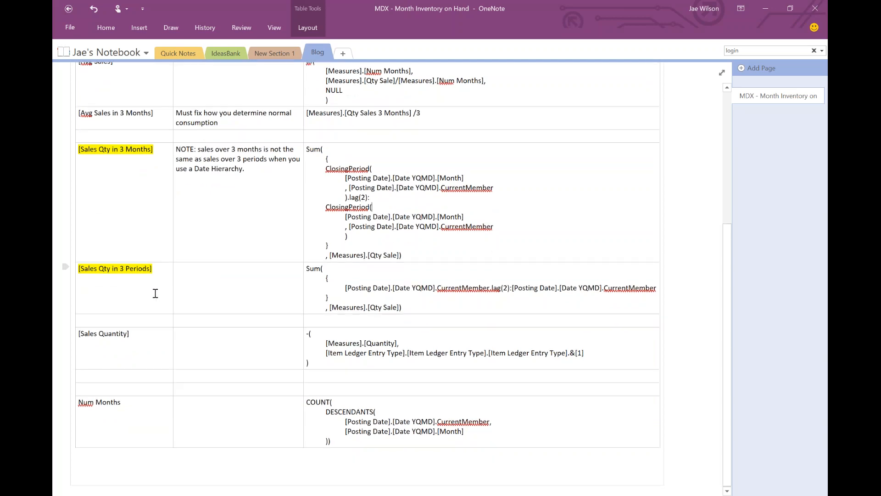
pyautogui.moveTo(79, 334)
pyautogui.mouseDown()
pyautogui.moveTo(155, 338)
pyautogui.moveTo(140, 333)
pyautogui.mouseUp()
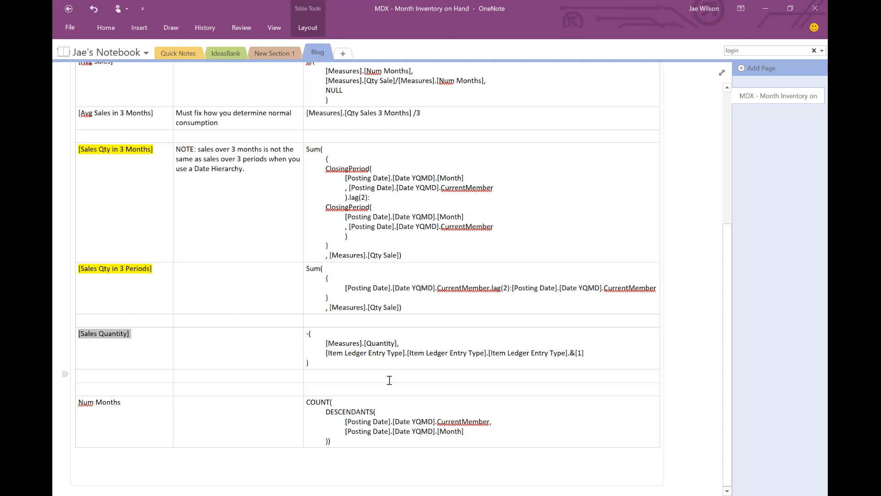
pyautogui.click(348, 352)
pyautogui.moveTo(308, 333); pyautogui.dragTo(322, 359)
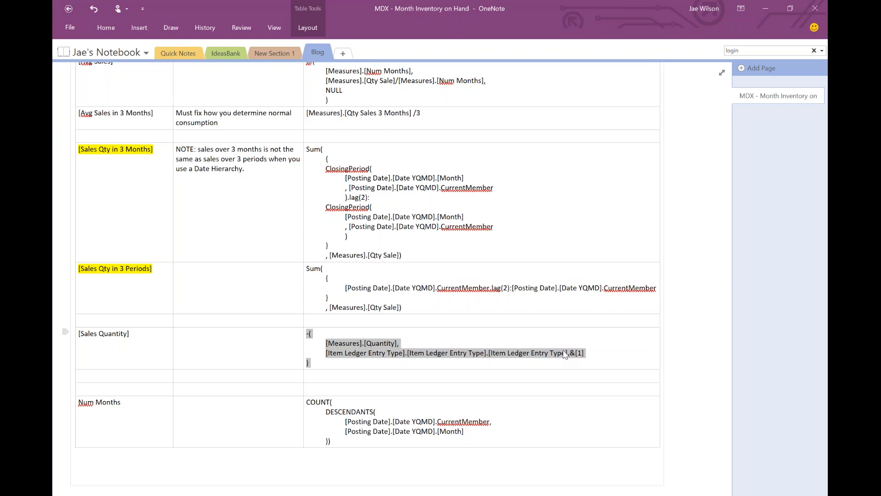
pyautogui.moveTo(137, 339); pyautogui.dragTo(77, 339)
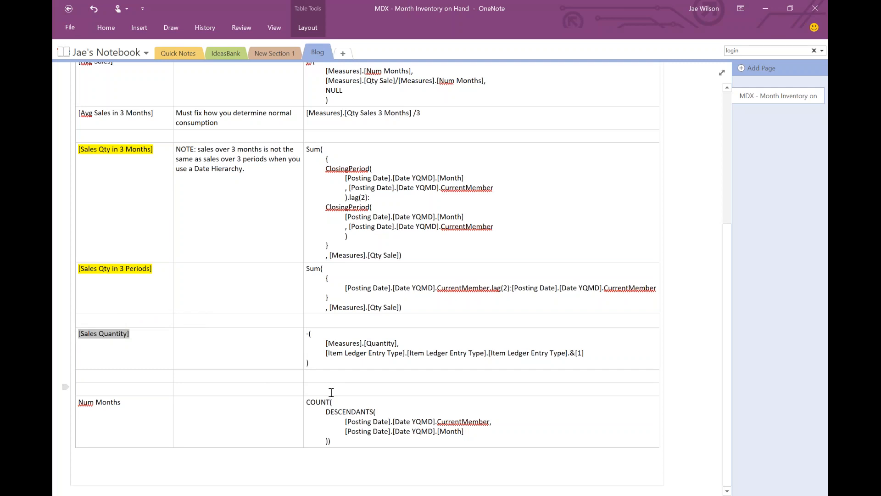
pyautogui.click(142, 343)
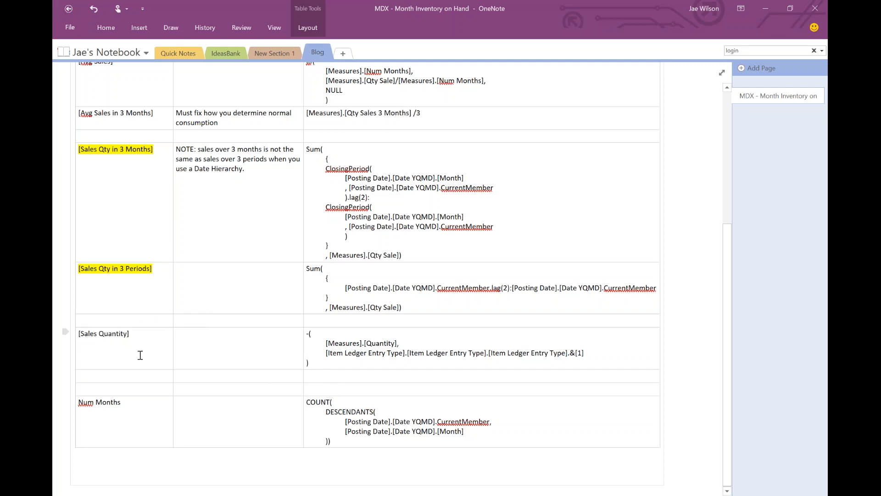
# Step: Recap the measure chain by highlighting the labels from [Months Inventory on Hand] through [Quantity on Hand], average sales and 3-month sales down to [Sales Quantity]
pyautogui.scroll(5, 140, 355)
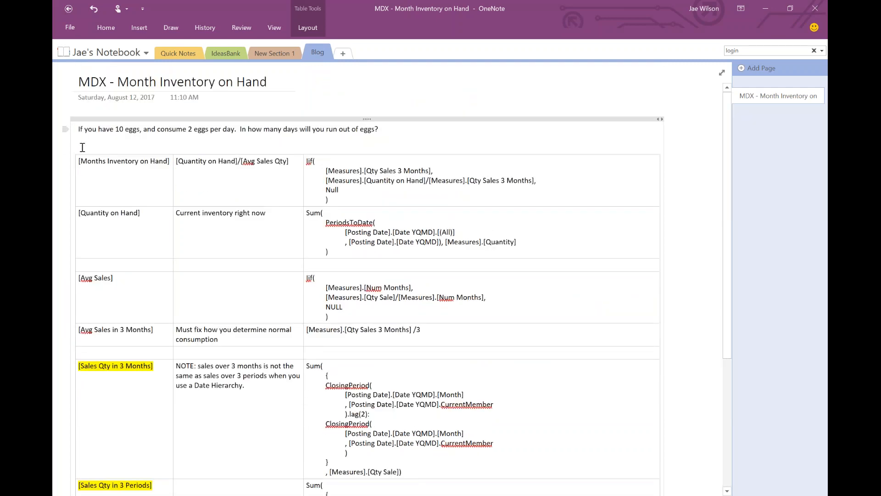
pyautogui.moveTo(78, 166); pyautogui.dragTo(171, 163)
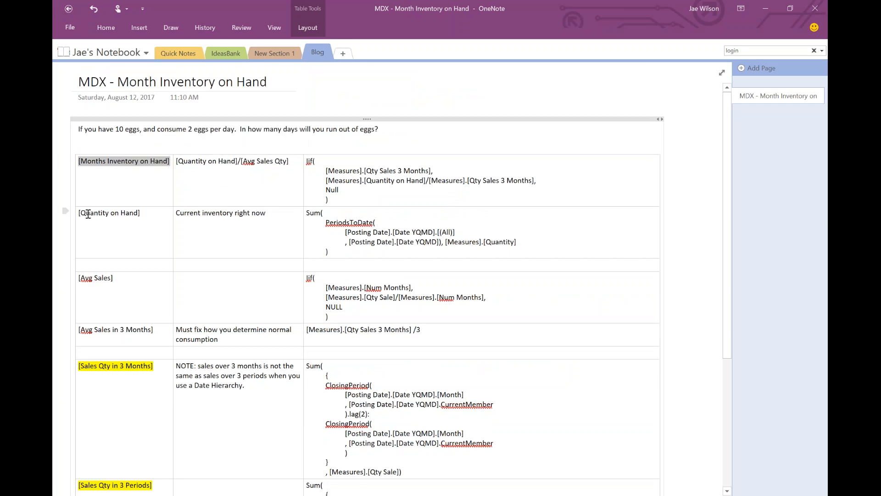
pyautogui.moveTo(101, 215); pyautogui.dragTo(143, 222)
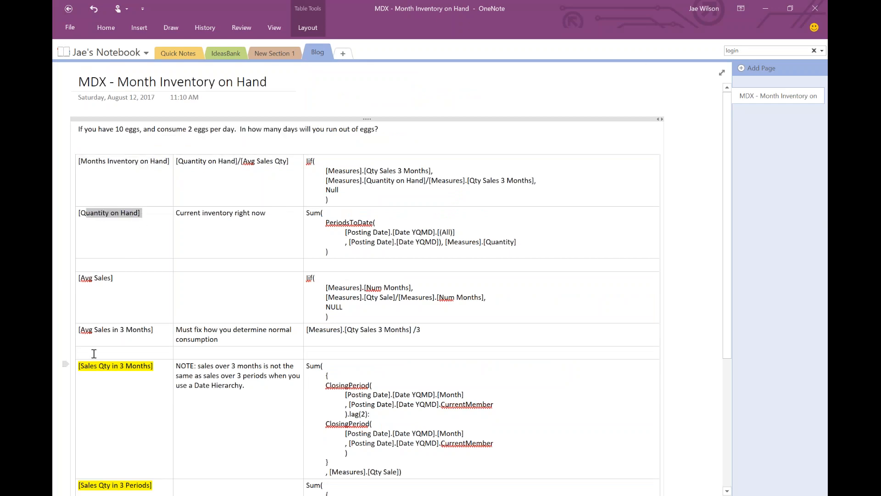
pyautogui.moveTo(81, 329); pyautogui.dragTo(104, 327)
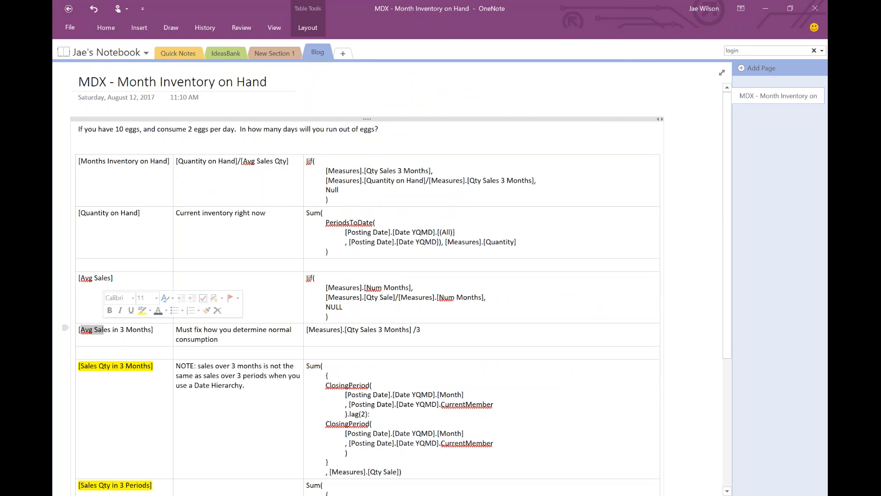
pyautogui.moveTo(79, 367); pyautogui.dragTo(114, 370)
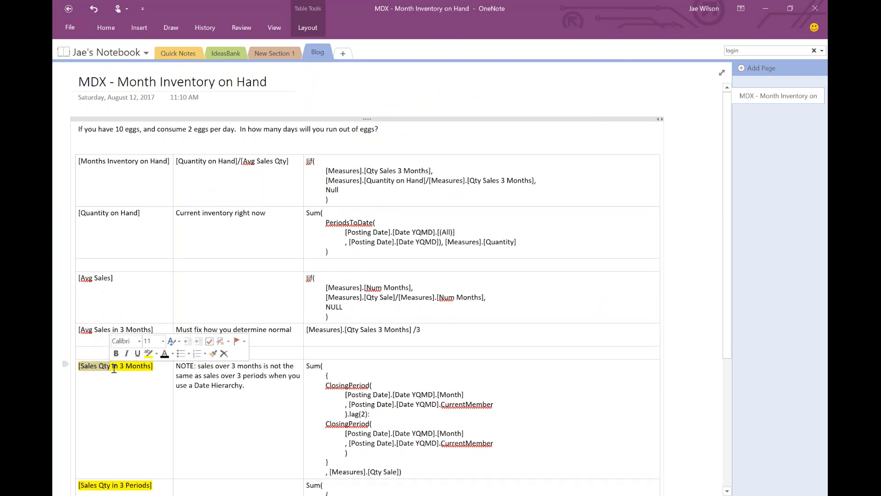
pyautogui.scroll(-1, 115, 369)
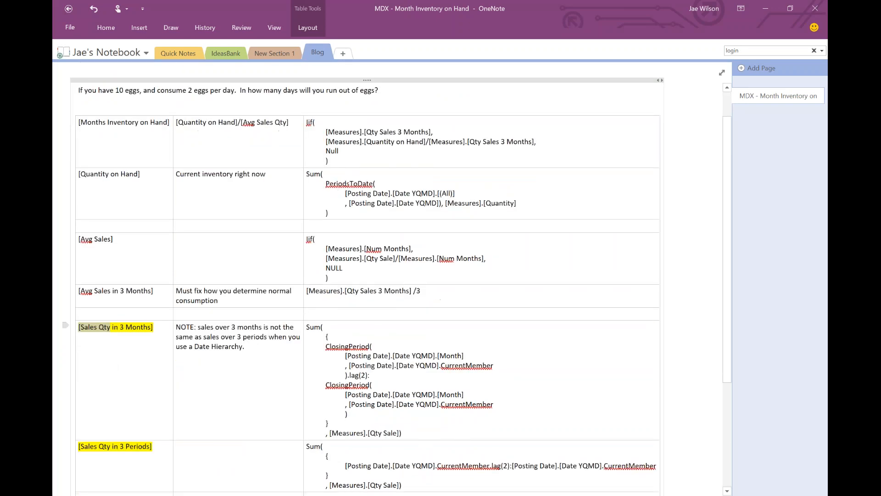
pyautogui.scroll(-4, 113, 349)
pyautogui.moveTo(79, 337); pyautogui.dragTo(130, 340)
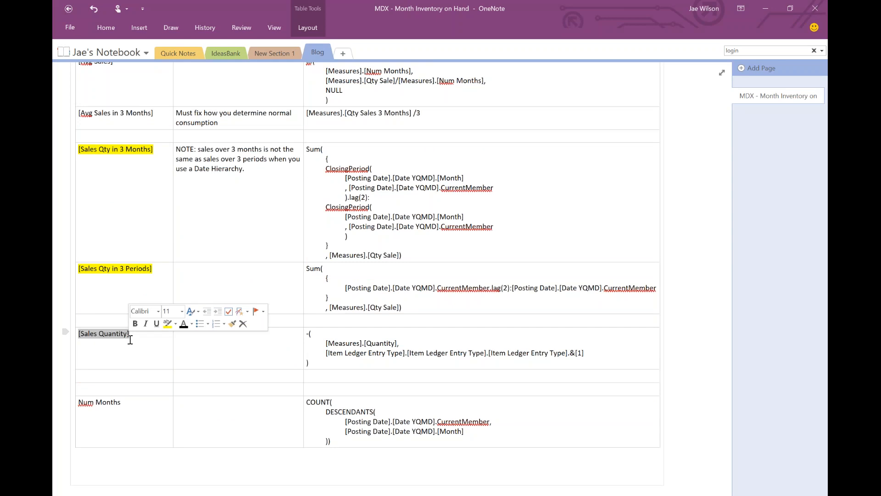
# Step: Switch to Jet Data Manager and review the Inventory cube's measures, ending on Months Qty On Hand by 3 Months
pyautogui.hotkey('alt', 'Tab')
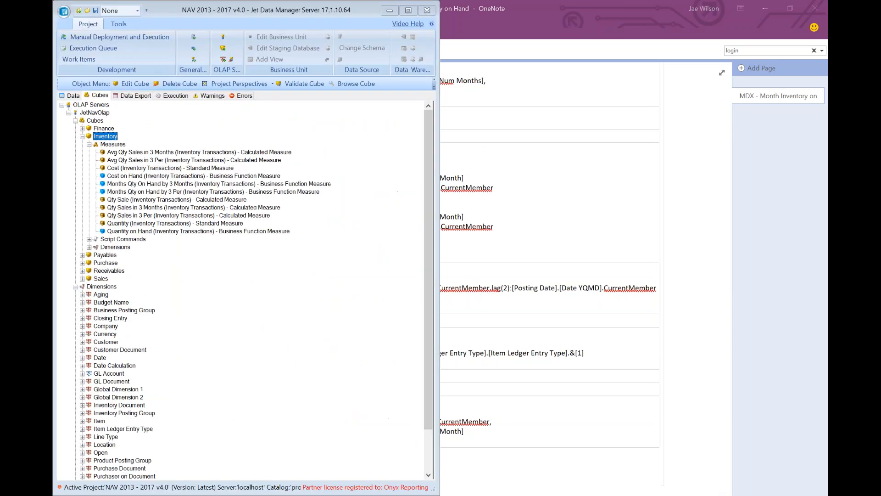
pyautogui.moveTo(133, 160)
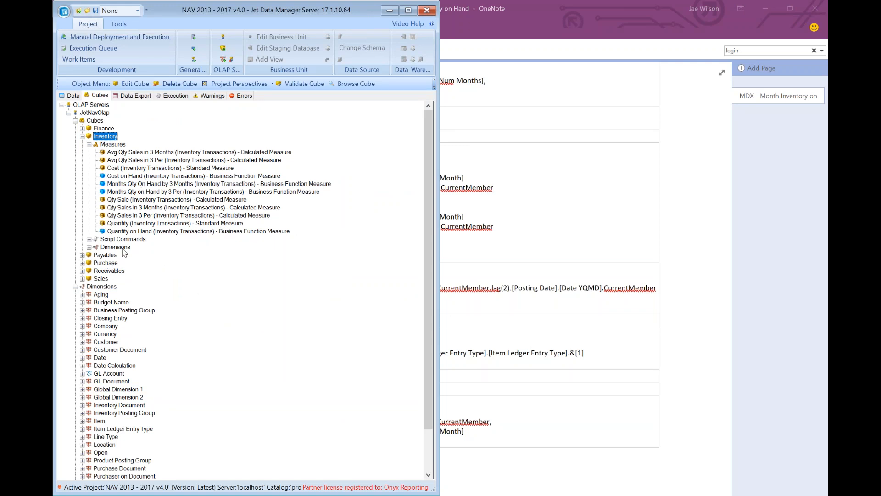
pyautogui.moveTo(178, 225)
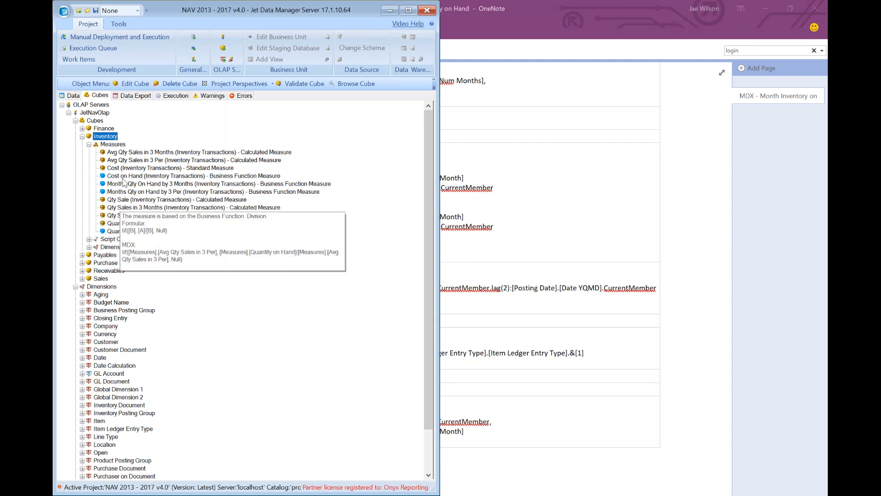
pyautogui.rightClick(115, 137)
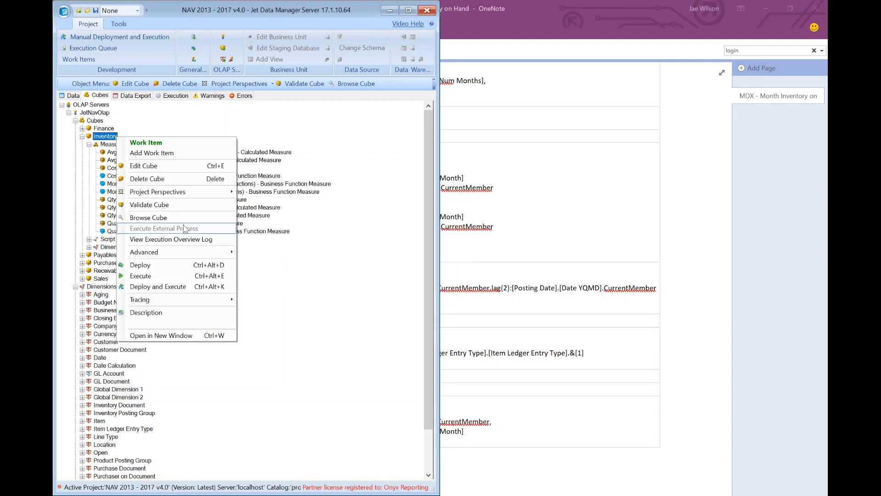
pyautogui.click(98, 191)
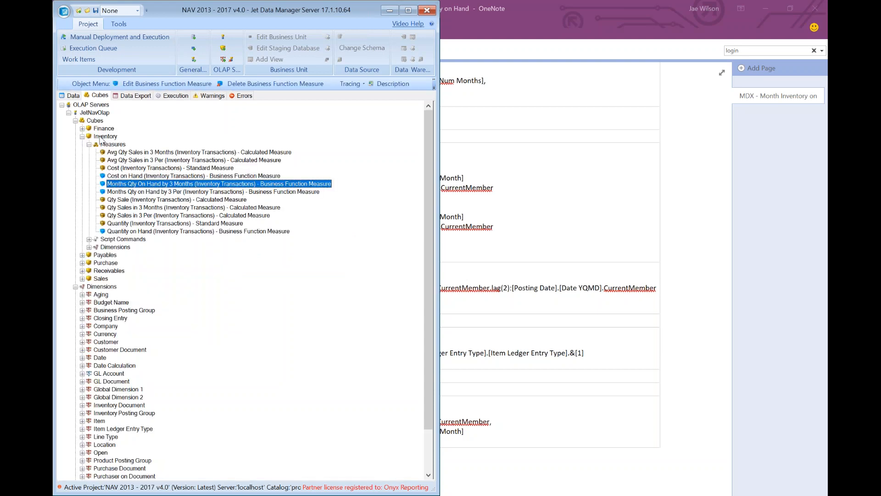
# Step: Start a new calculated measure under the Inventory cube's Measures and name it Qty Sales
pyautogui.rightClick(115, 146)
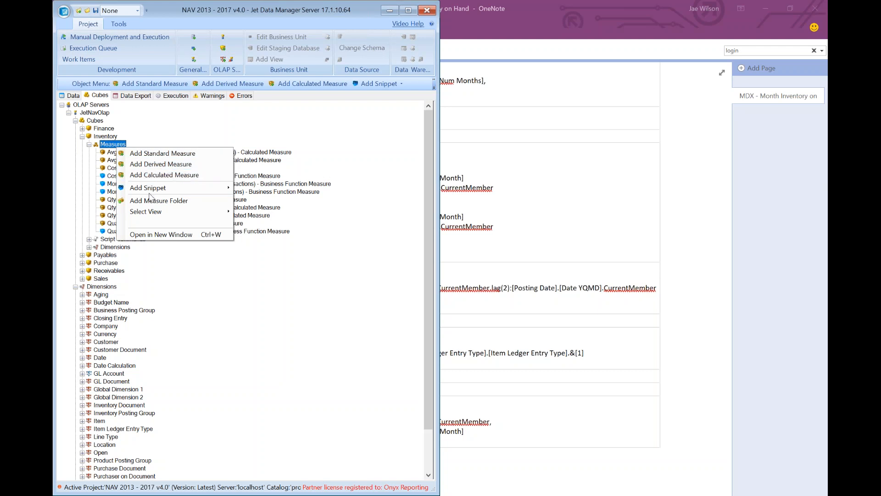
pyautogui.moveTo(153, 192)
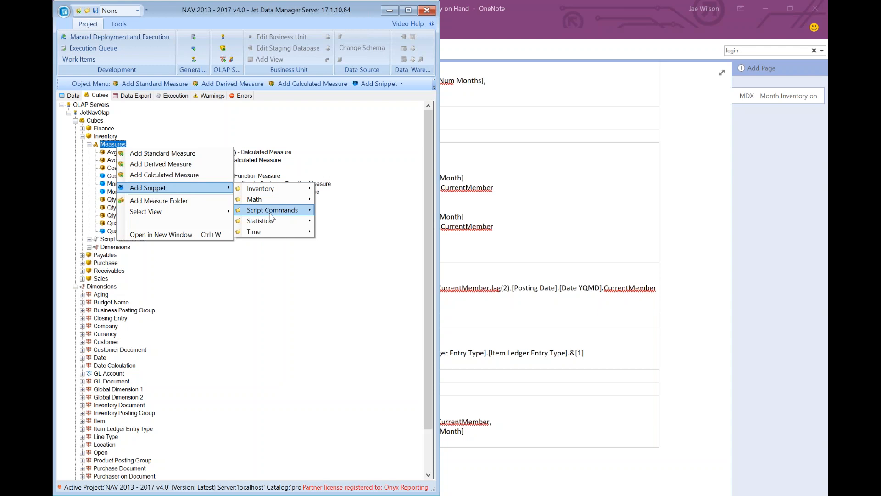
pyautogui.moveTo(271, 212)
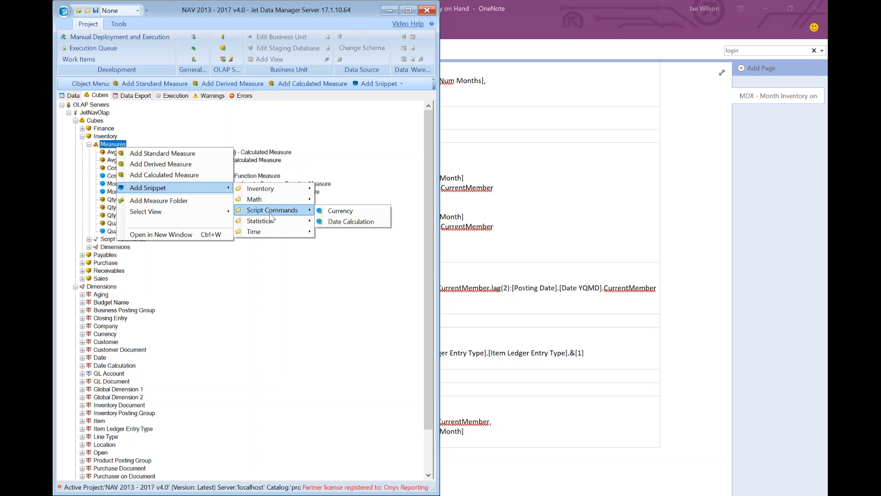
pyautogui.click(175, 175)
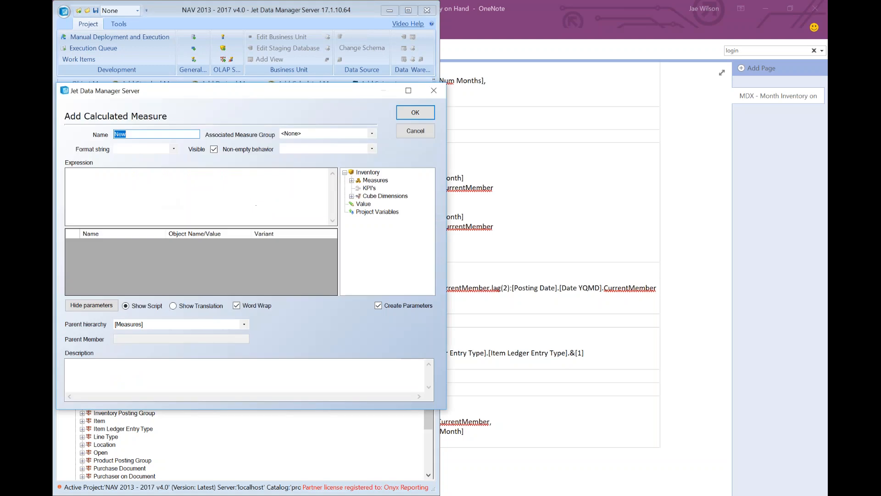
pyautogui.write('S')
pyautogui.press('BackSpace')
pyautogui.write('Qty Sales')
pyautogui.press('Tab')
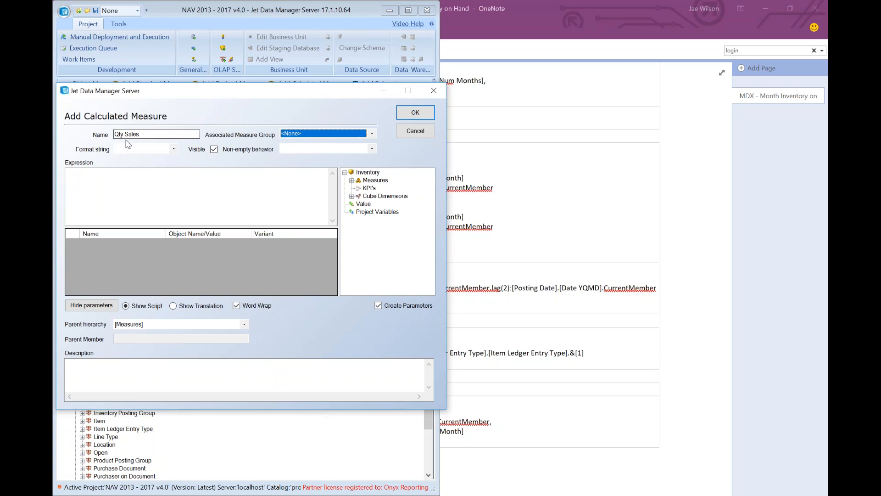
# Step: Associate the new Qty Sales calculated measure with the Inventory Transactions measure group
pyautogui.click(314, 133)
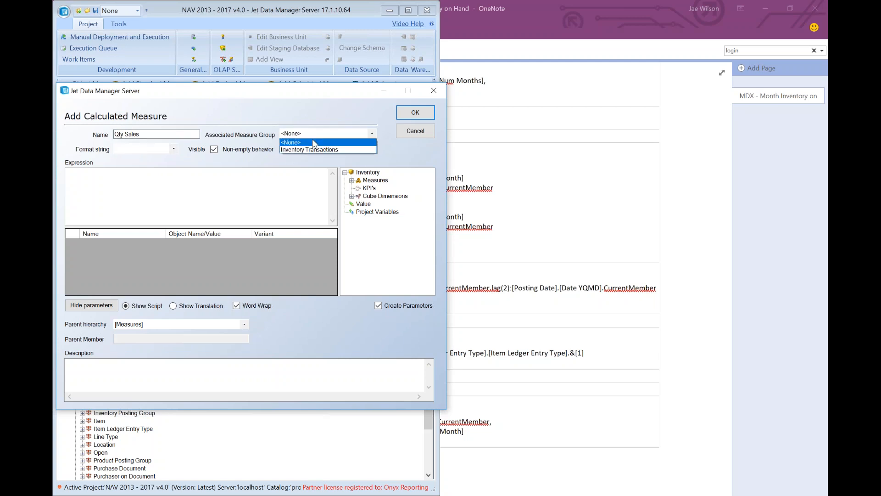
pyautogui.click(282, 150)
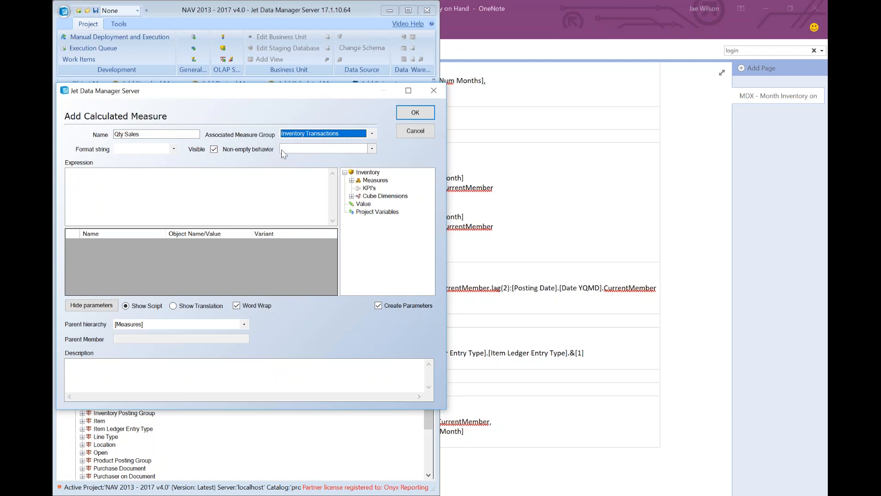
pyautogui.click(305, 137)
pyautogui.click(316, 150)
pyautogui.click(356, 135)
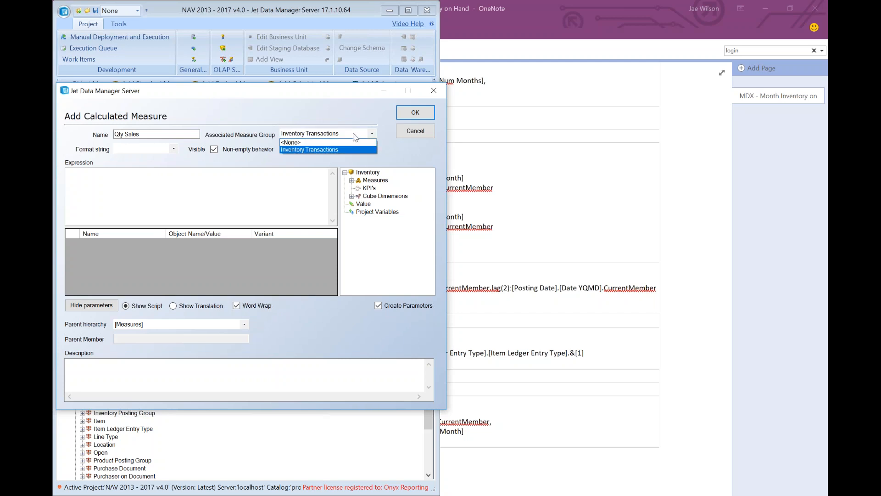
pyautogui.click(333, 150)
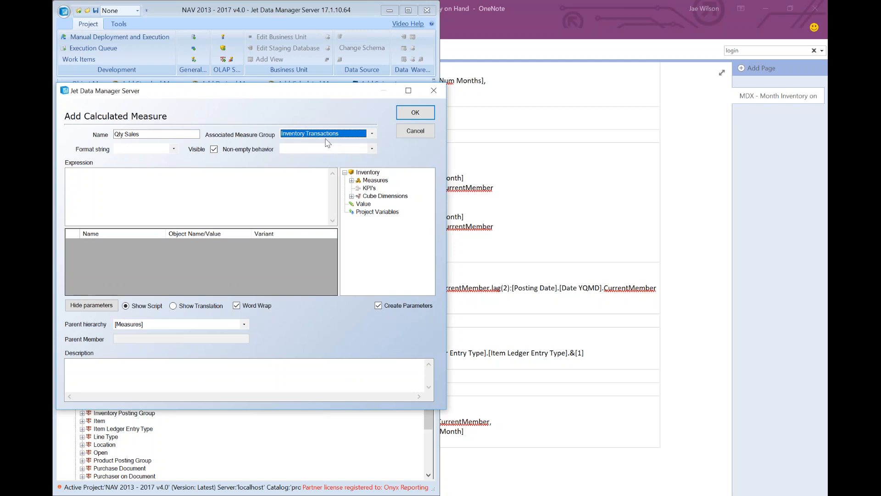
# Step: Copy the [Sales Quantity] MDX formula from the OneNote page into the measure's expression and set the format string to #,#
pyautogui.click(140, 148)
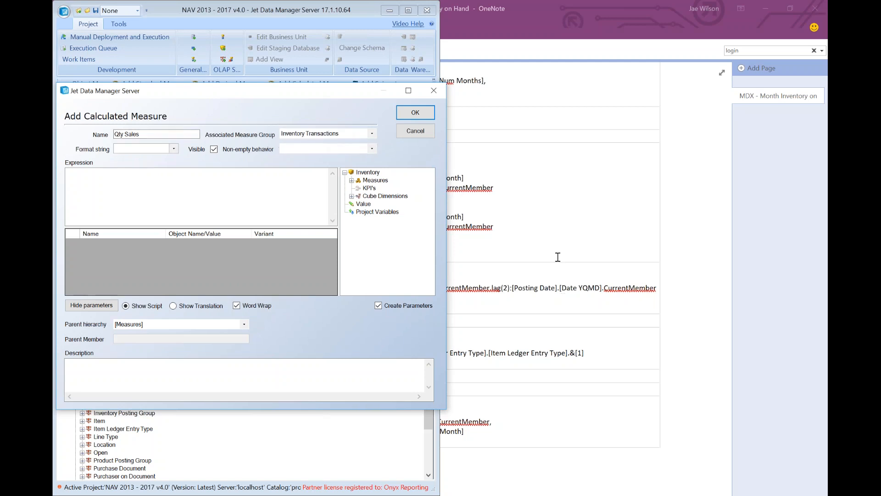
pyautogui.click(543, 279)
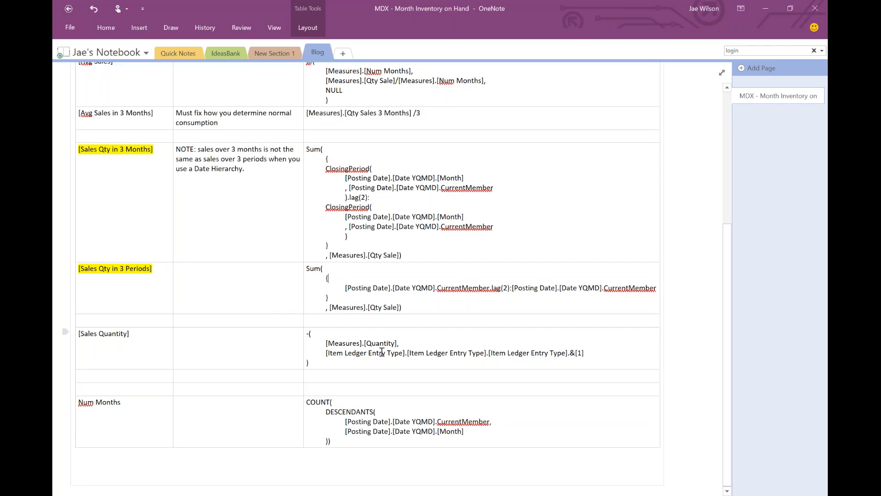
pyautogui.moveTo(311, 362); pyautogui.dragTo(308, 335)
pyautogui.hotkey('ctrl', 'c')
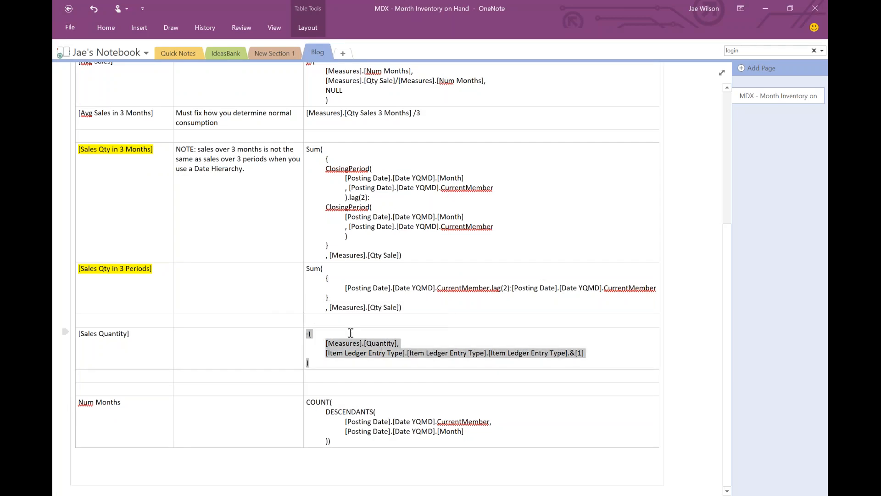
pyautogui.hotkey('alt', 'Tab')
pyautogui.click(203, 209)
pyautogui.hotkey('ctrl', 'v')
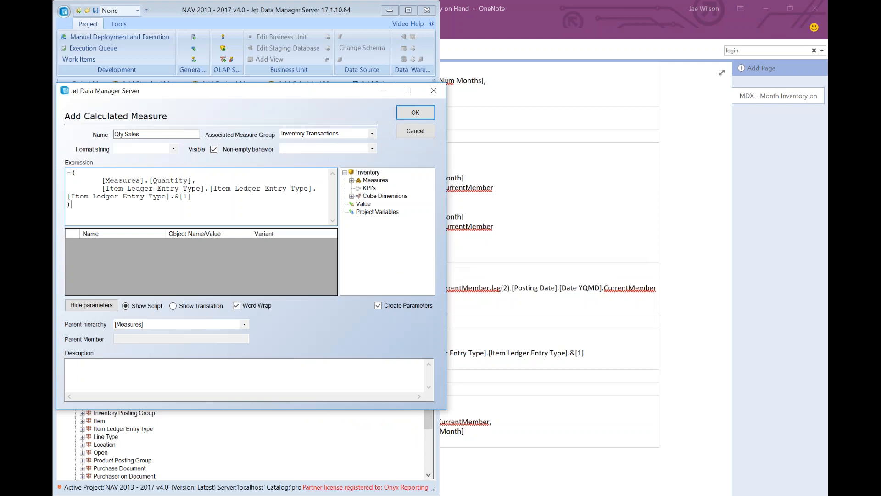
pyautogui.click(133, 149)
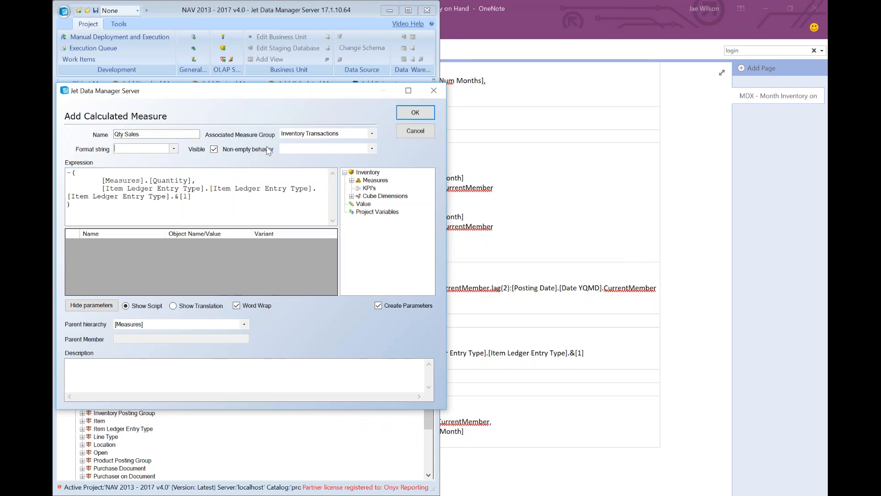
pyautogui.write('#,#')
# Step: Examine the pasted expression's [Measures].[Quantity] and Item Ledger Entry Type parts
pyautogui.click(68, 173)
pyautogui.moveTo(73, 172); pyautogui.dragTo(117, 207)
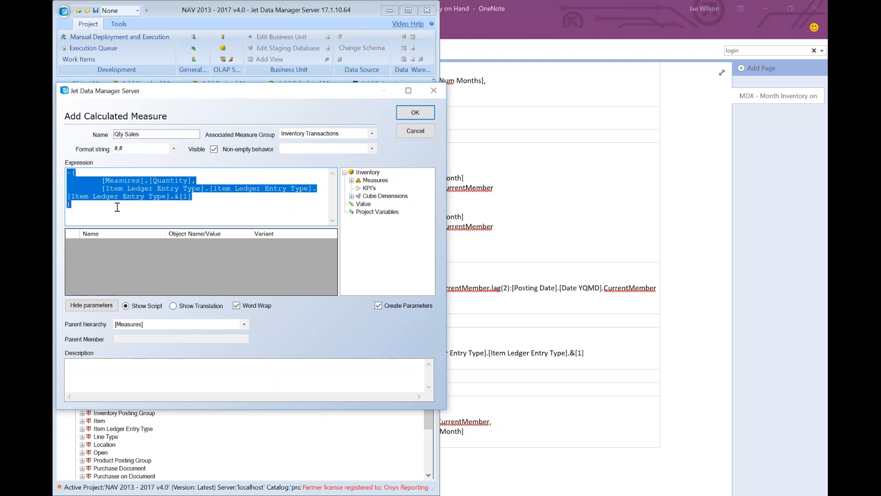
pyautogui.click(121, 189)
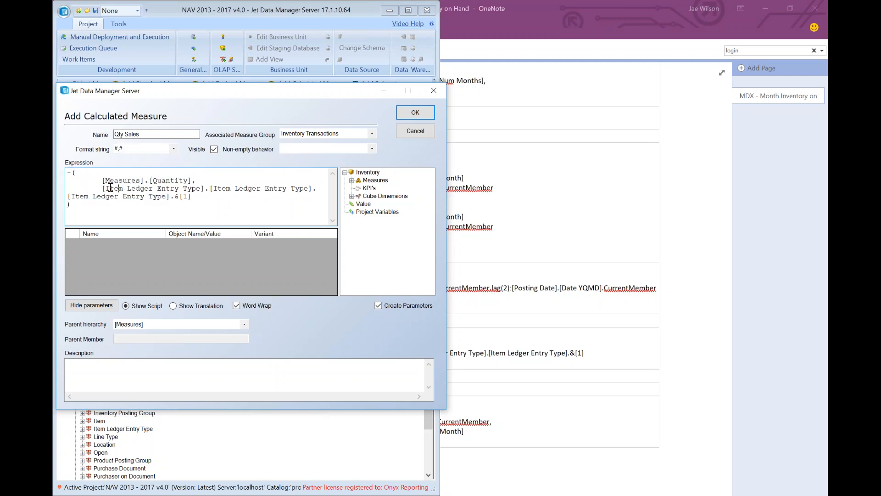
pyautogui.moveTo(101, 180); pyautogui.dragTo(198, 180)
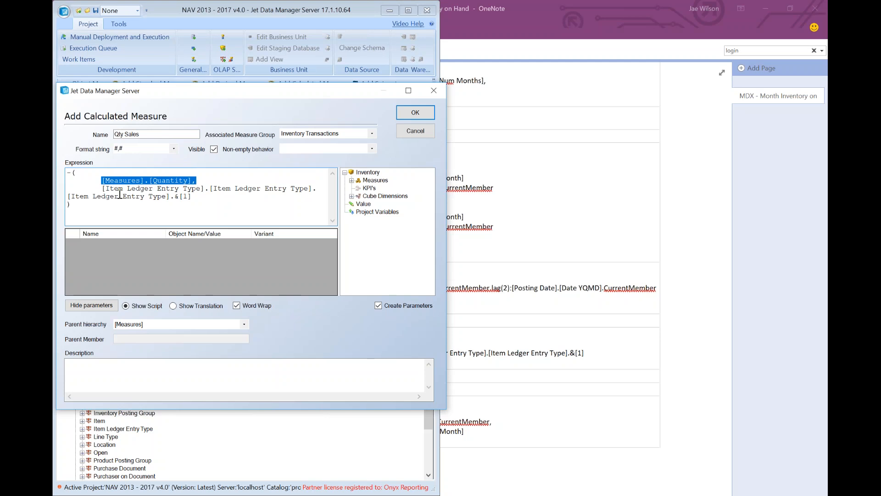
pyautogui.moveTo(102, 188); pyautogui.dragTo(202, 195)
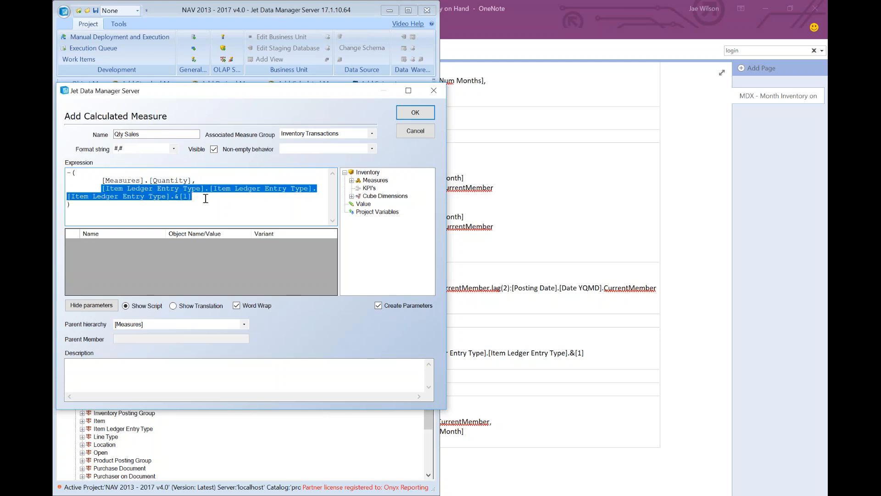
pyautogui.click(208, 201)
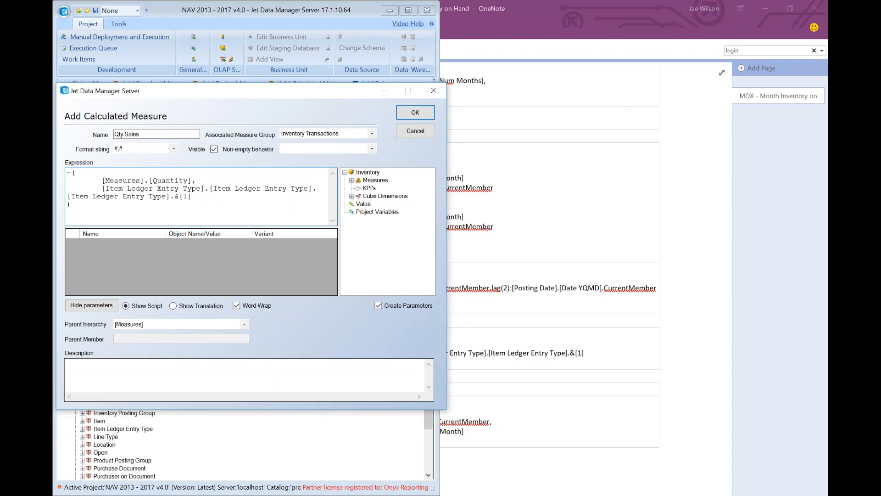
# Step: Replace the pasted [Measures].[Quantity] text with the Quantity measure inserted from the Inventory tree, so it is registered as a parameter
pyautogui.moveTo(473, 417); pyautogui.dragTo(571, 438)
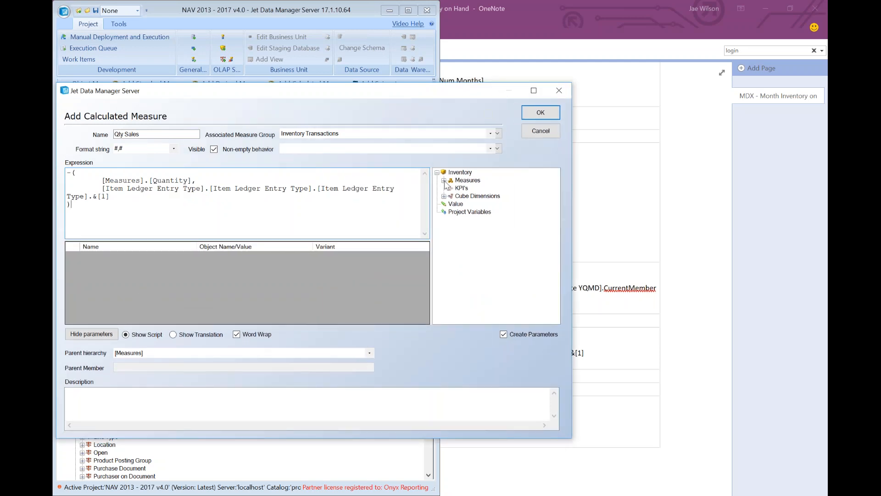
pyautogui.click(444, 181)
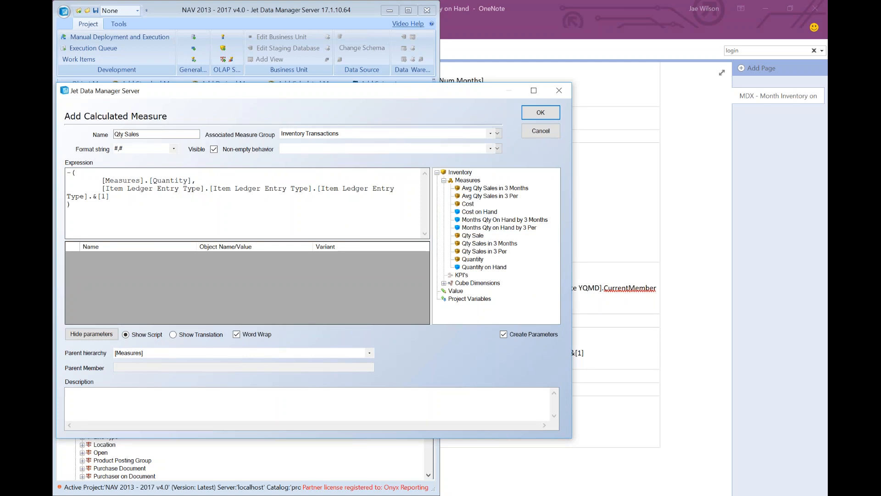
pyautogui.click(474, 259)
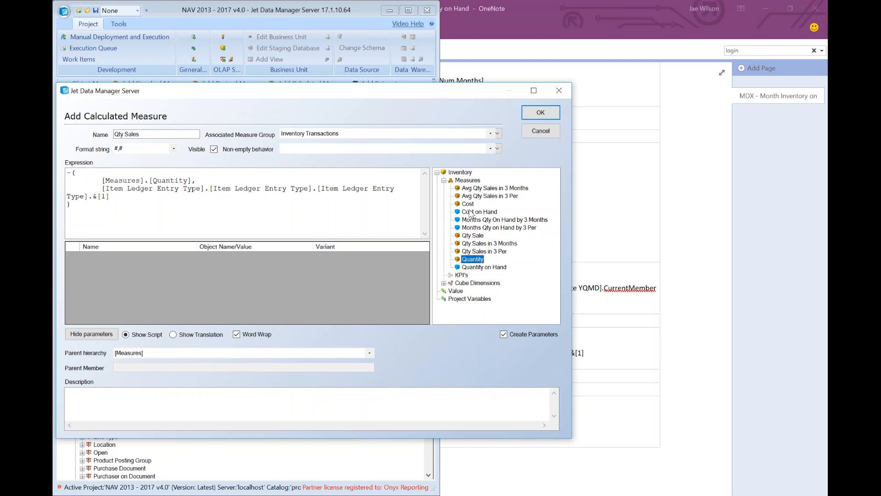
pyautogui.moveTo(463, 264); pyautogui.dragTo(186, 175)
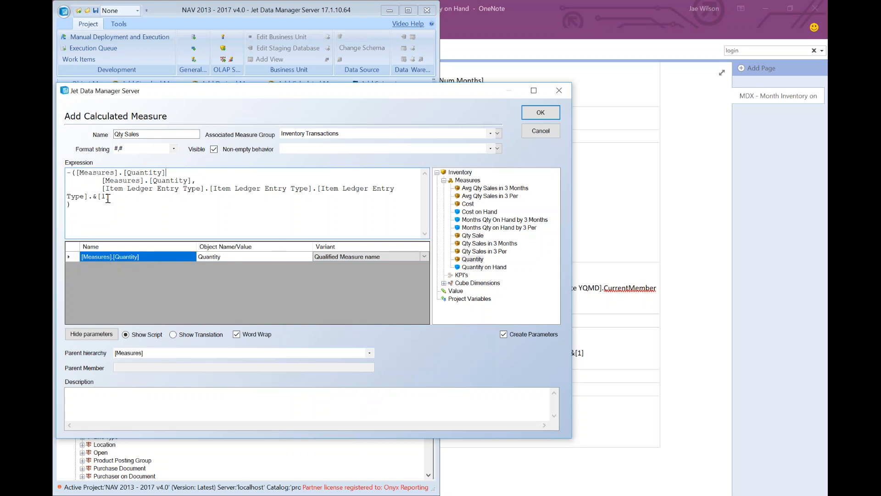
pyautogui.moveTo(100, 179); pyautogui.dragTo(192, 181)
pyautogui.press('Delete')
pyautogui.press('Return')
pyautogui.press('Tab')
pyautogui.press('BackSpace')
pyautogui.press('BackSpace')
pyautogui.click(473, 259)
# Step: Insert the Item Ledger Entry Type level from the cube dimensions as a parameter and remove the duplicated reference, keeping the .&[1] member
pyautogui.click(444, 284)
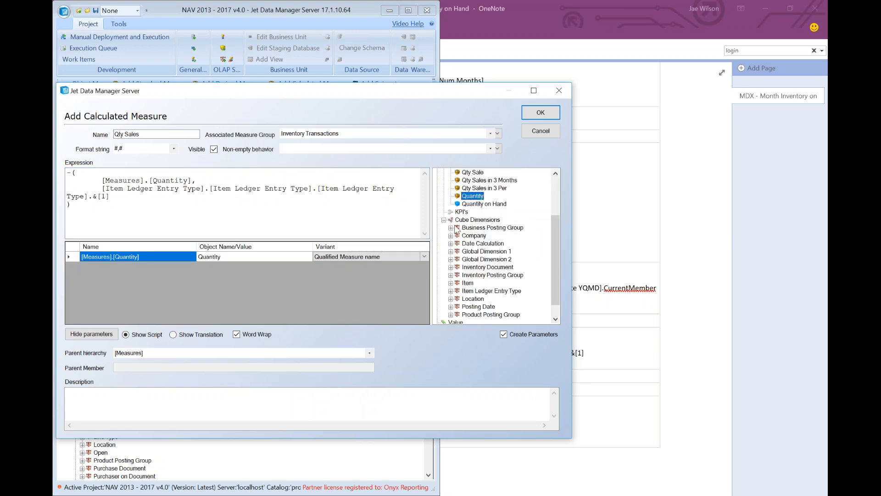
pyautogui.click(450, 292)
pyautogui.moveTo(480, 299); pyautogui.dragTo(202, 181)
pyautogui.press('Return')
pyautogui.press('Tab')
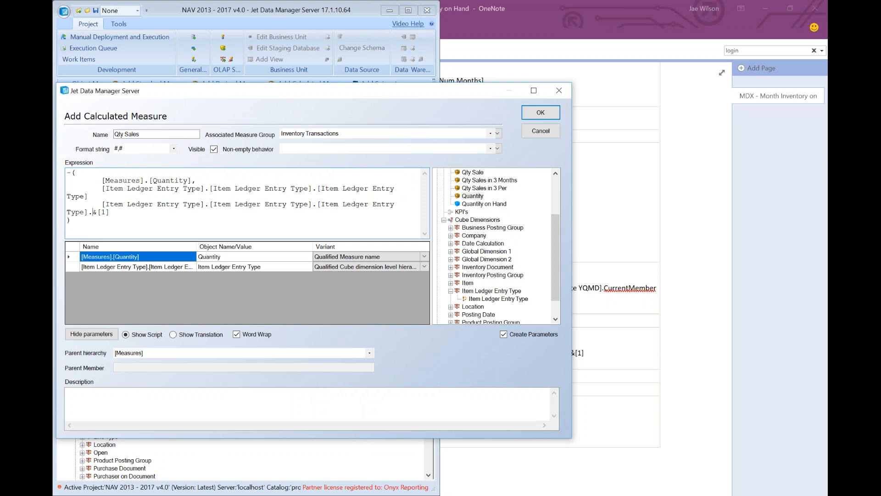
pyautogui.hotkey('shift', 'Up')
pyautogui.press('BackSpace')
pyautogui.press('BackSpace')
pyautogui.press('BackSpace')
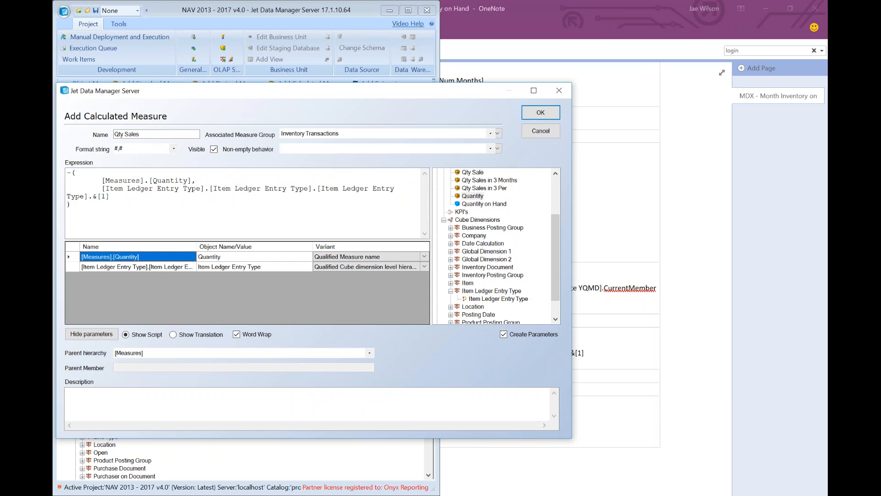
# Step: Check the Quantity and Item Ledger Entry Type parameters and save the Qty Sales calculated measure
pyautogui.click(92, 268)
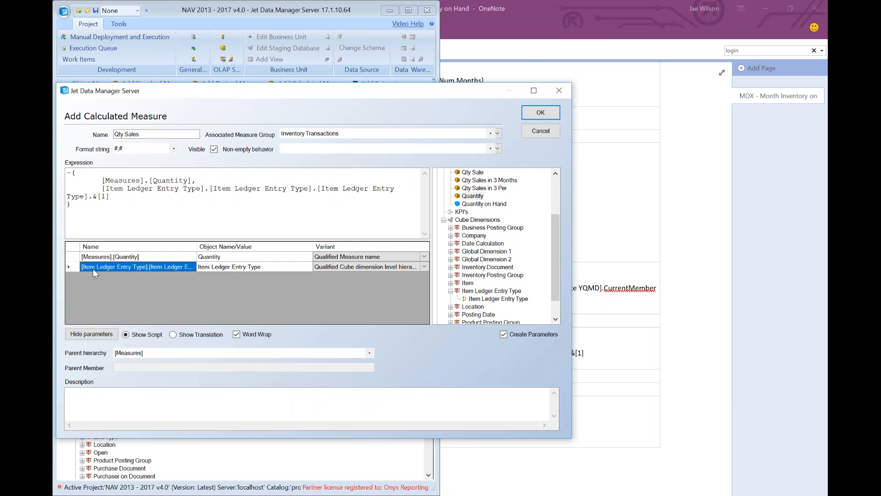
pyautogui.click(139, 257)
pyautogui.click(142, 268)
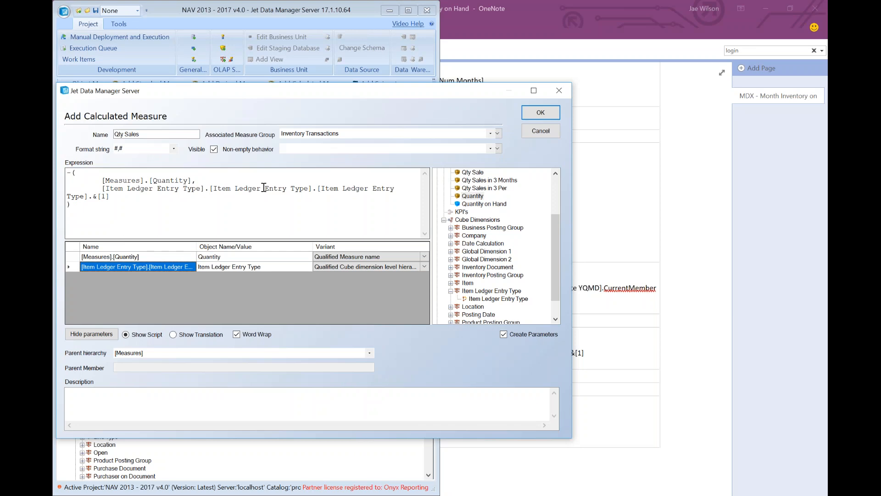
pyautogui.click(551, 115)
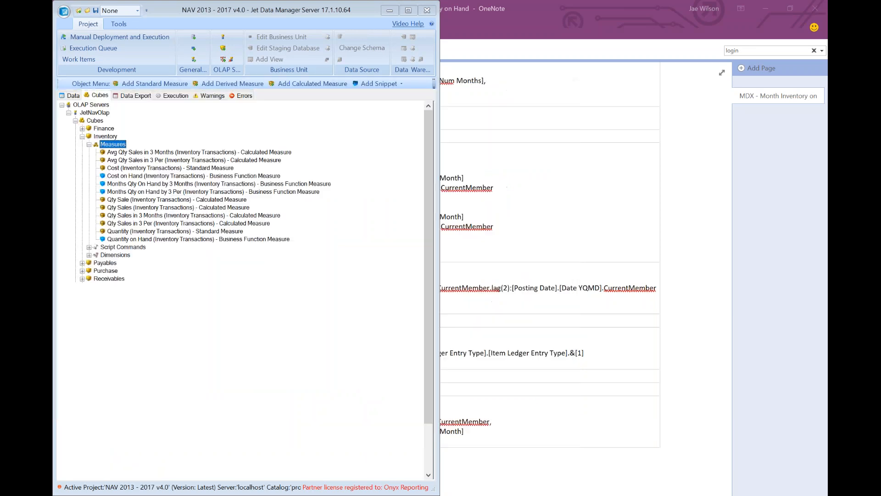
# Step: Edit the Qty Sales in 3 Months measure, adding Qty Sales as a parameter while keeping only one [Measures].[Qty Sales] reference in the expression
pyautogui.moveTo(120, 208)
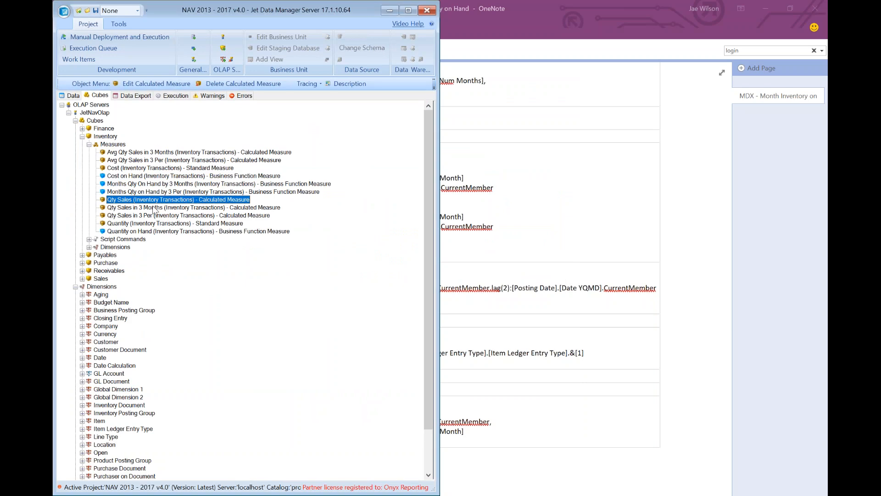
pyautogui.click(150, 208)
pyautogui.doubleClick(150, 208)
pyautogui.click(186, 217)
pyautogui.moveTo(446, 409); pyautogui.dragTo(600, 457)
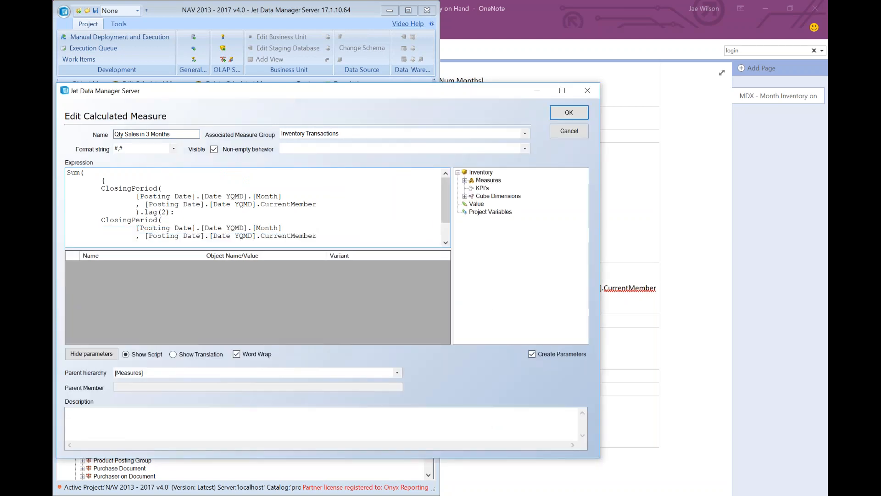
pyautogui.scroll(-1, 174, 212)
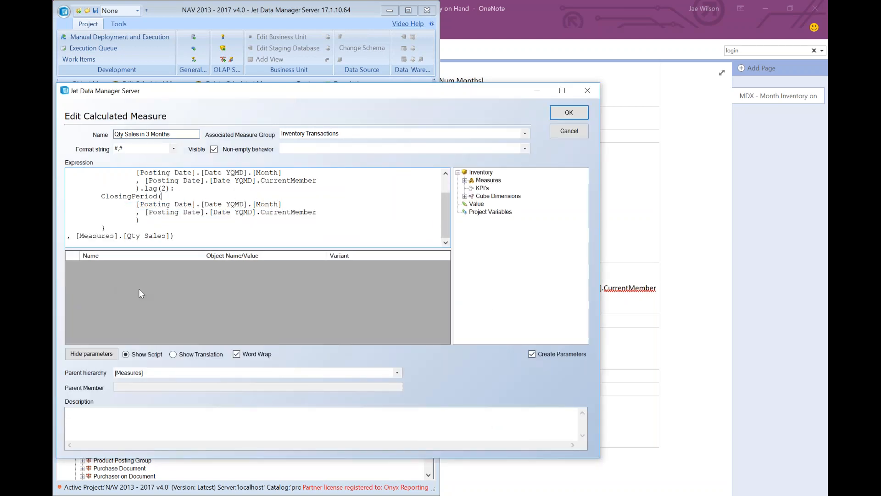
pyautogui.click(465, 179)
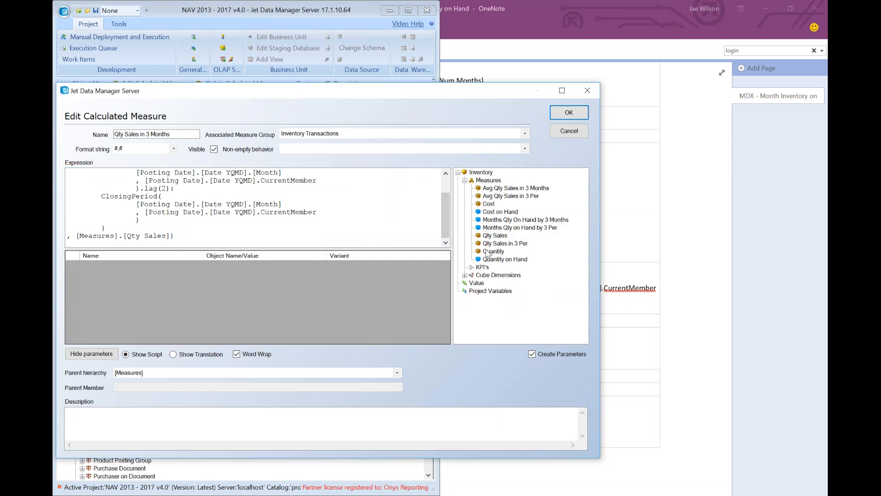
pyautogui.click(495, 236)
pyautogui.moveTo(495, 235); pyautogui.dragTo(403, 250)
pyautogui.press('Delete')
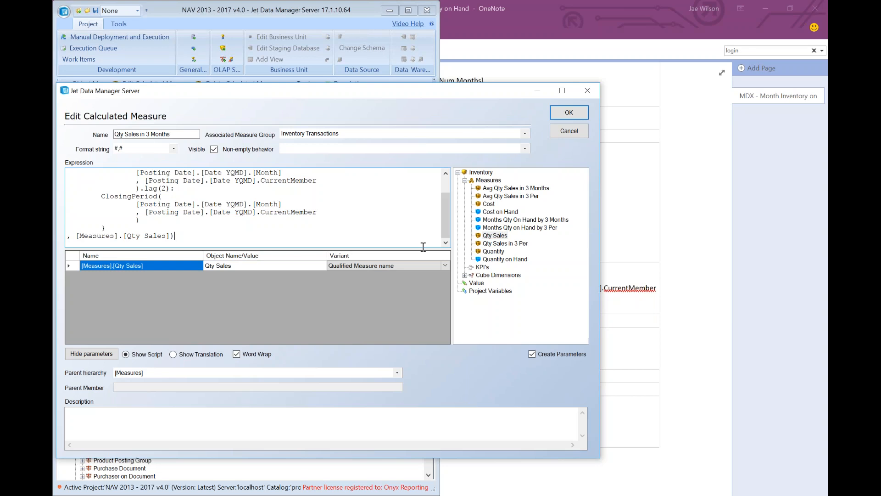
# Step: Review the expression against the cube dimensions and save the Qty Sales in 3 Months measure
pyautogui.click(211, 212)
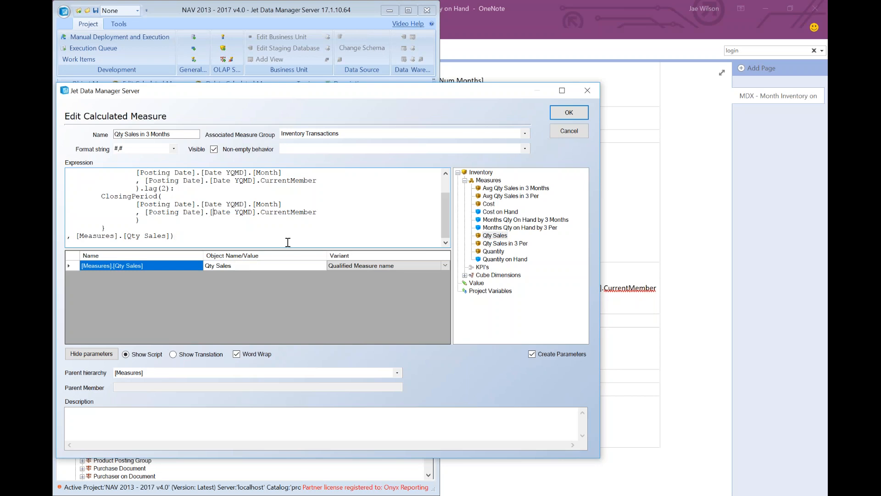
pyautogui.click(464, 275)
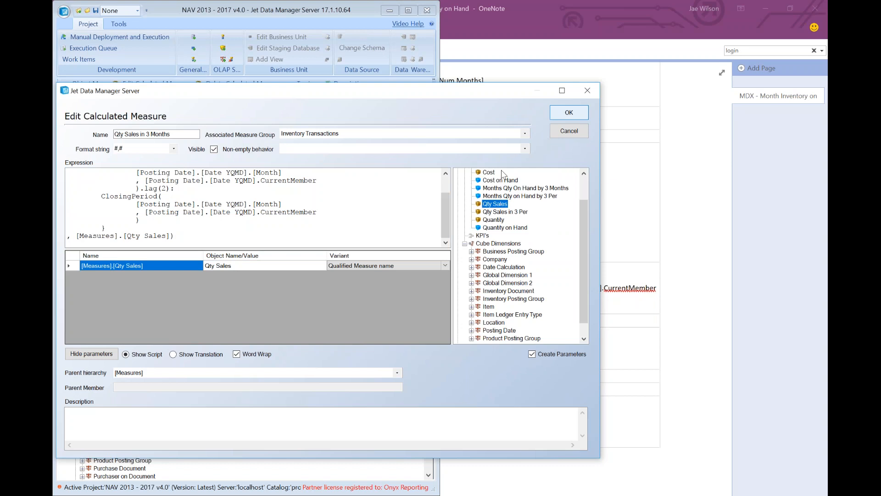
pyautogui.scroll(1, 393, 230)
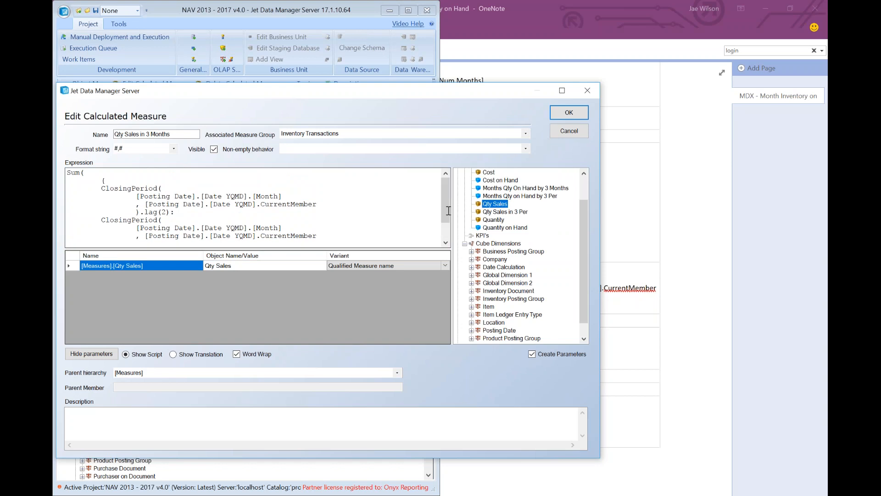
pyautogui.click(560, 114)
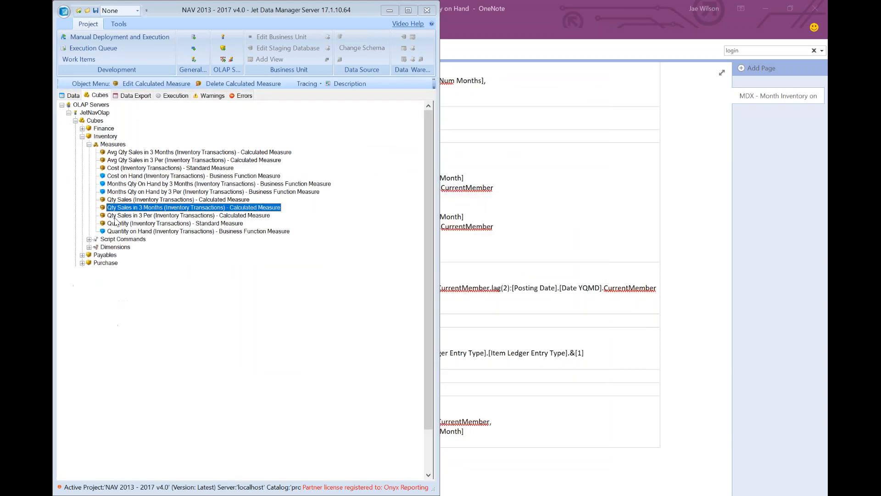
# Step: Edit the Qty Sales in 3 Per measure, adding Qty Sales as a parameter and correcting the expression's reference to [Measures].[Qty Sales], and save it
pyautogui.doubleClick(117, 218)
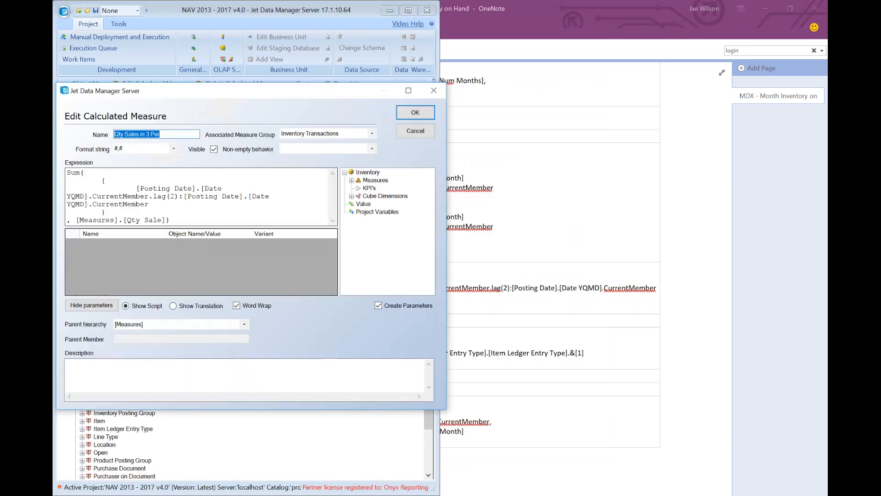
pyautogui.click(196, 220)
pyautogui.click(351, 180)
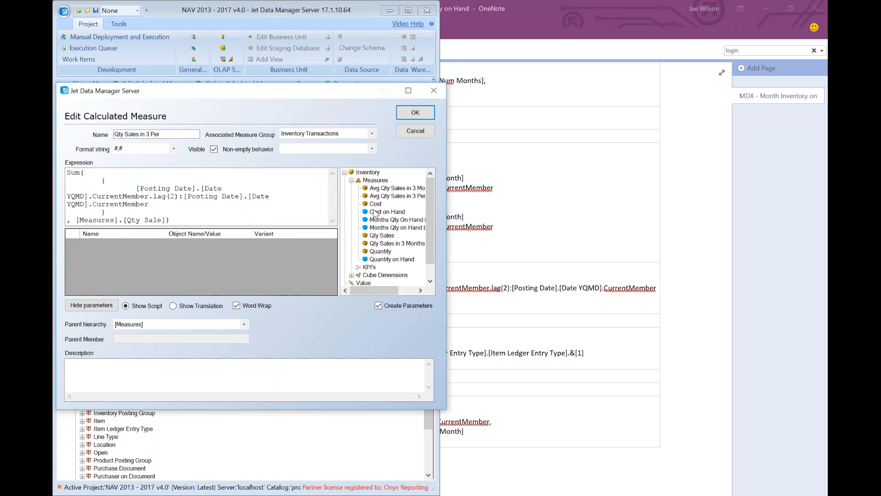
pyautogui.moveTo(381, 235); pyautogui.dragTo(234, 222)
pyautogui.press('Delete')
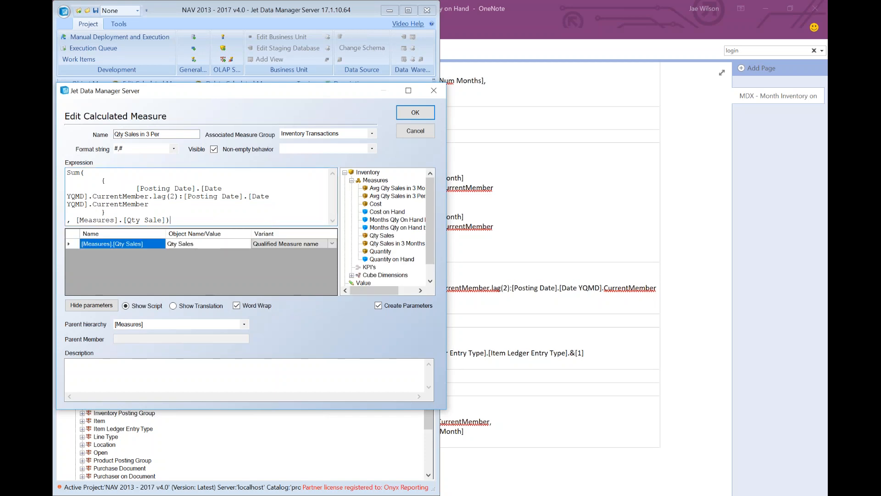
pyautogui.press('Left')
pyautogui.press('Left')
pyautogui.write('s')
pyautogui.click(409, 116)
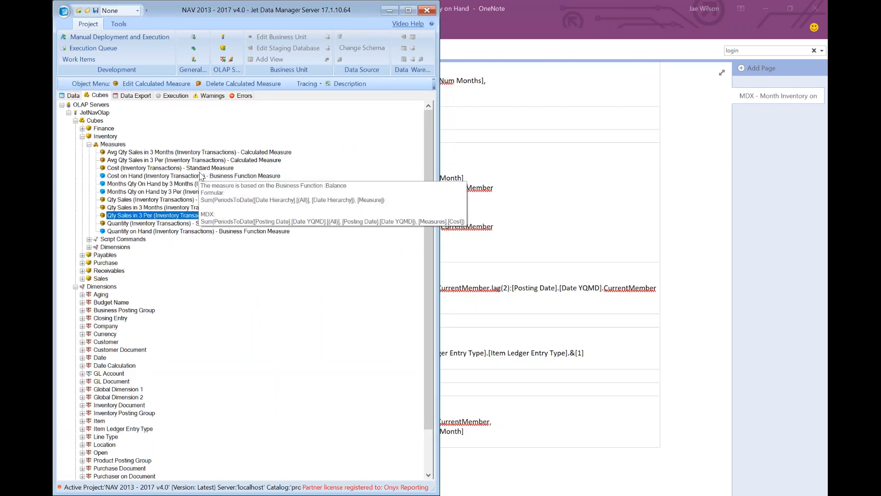
# Step: Reapply the calculated measures and script commands on the Inventory cube
pyautogui.rightClick(98, 137)
pyautogui.moveTo(165, 251)
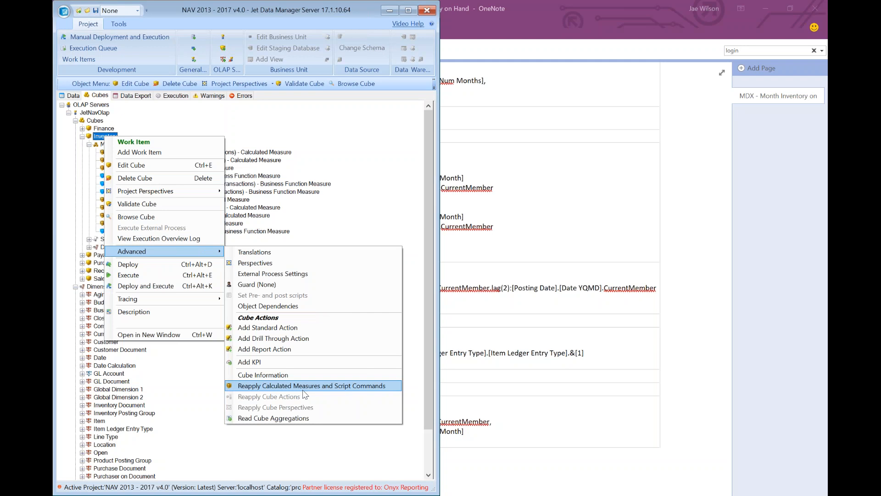
pyautogui.click(305, 386)
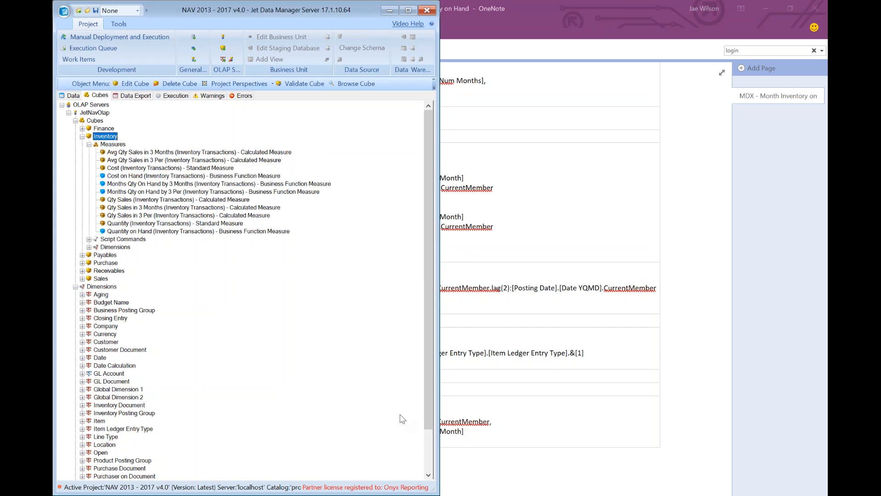
# Step: Switch to the Inventory Turnover workbook in Excel and refresh the pivot table on Sheet15
pyautogui.hotkey('alt', 'Tab')
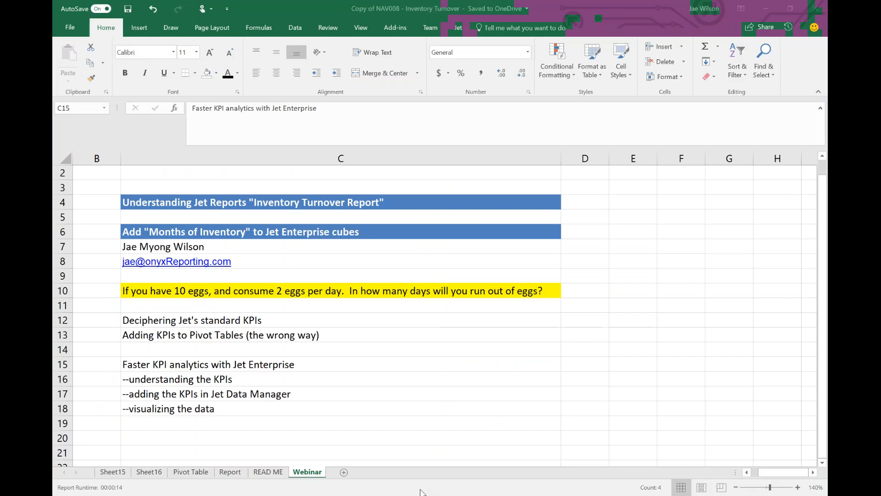
pyautogui.click(420, 492)
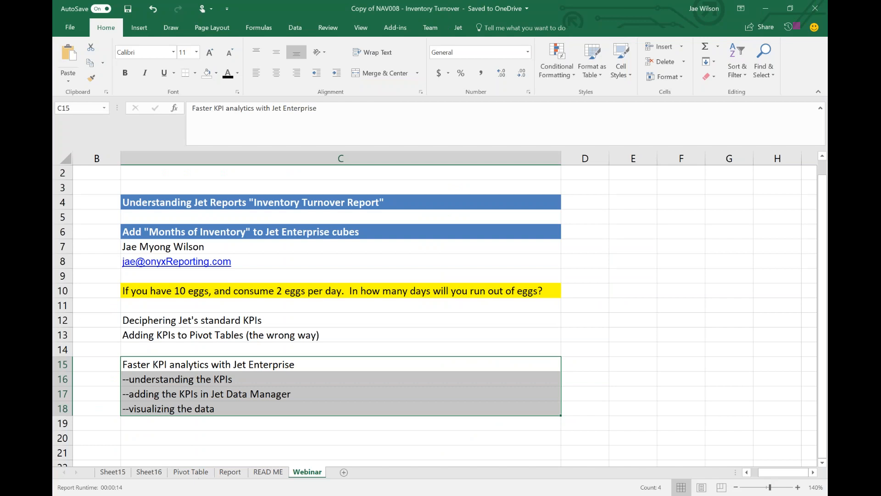
pyautogui.click(112, 471)
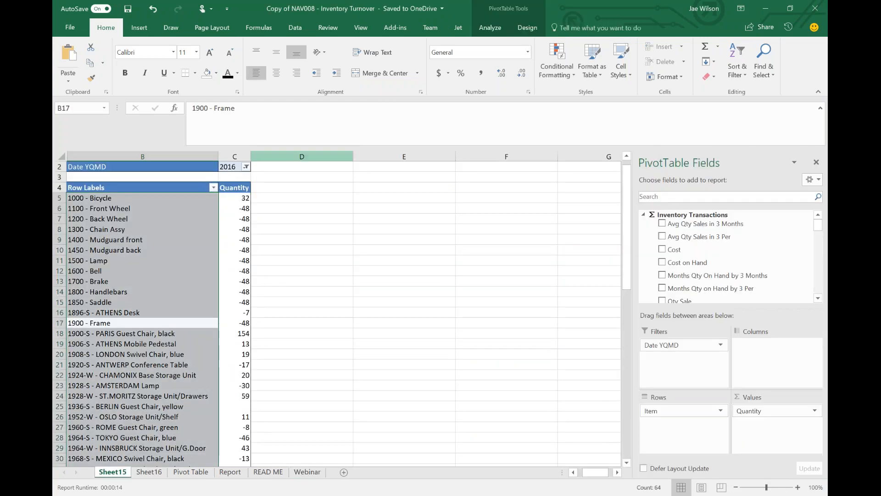
pyautogui.click(490, 28)
pyautogui.click(424, 57)
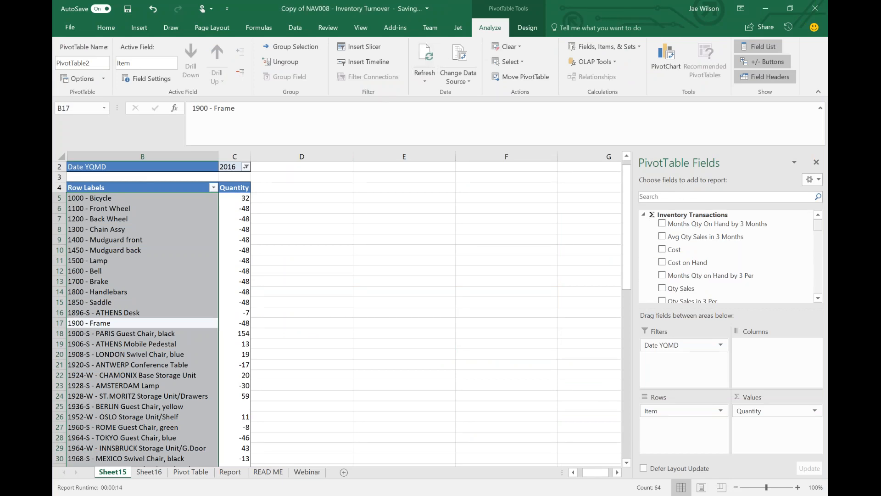
# Step: Check the Inventory Transactions measures offered in the pivot table's field list and look over the item rows
pyautogui.click(643, 215)
pyautogui.click(643, 215)
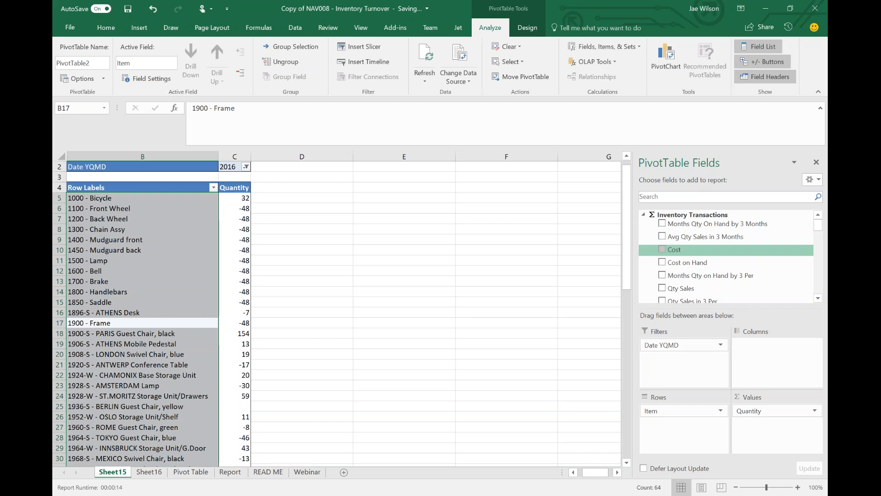
pyautogui.scroll(-1, 703, 287)
pyautogui.scroll(-2, 702, 290)
pyautogui.scroll(1, 702, 290)
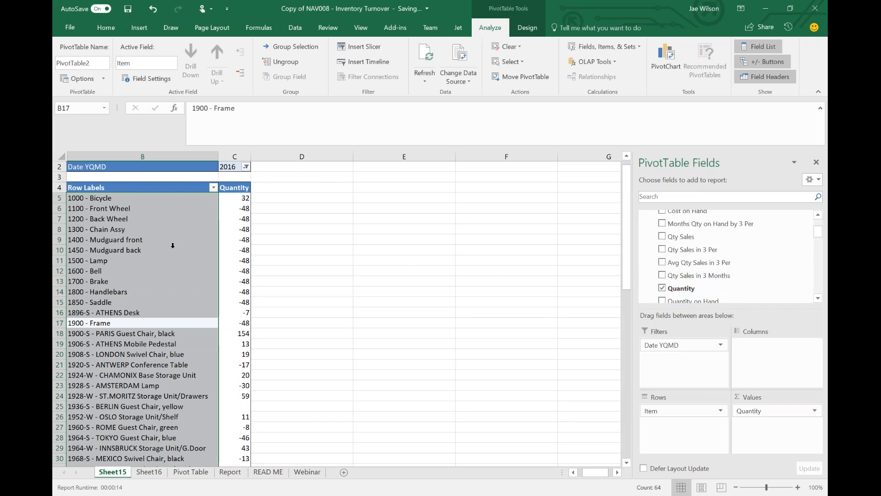
pyautogui.keyDown('ctrl'); pyautogui.click(212, 251); pyautogui.keyUp('ctrl')
pyautogui.click(106, 210)
pyautogui.moveTo(107, 295); pyautogui.dragTo(114, 344)
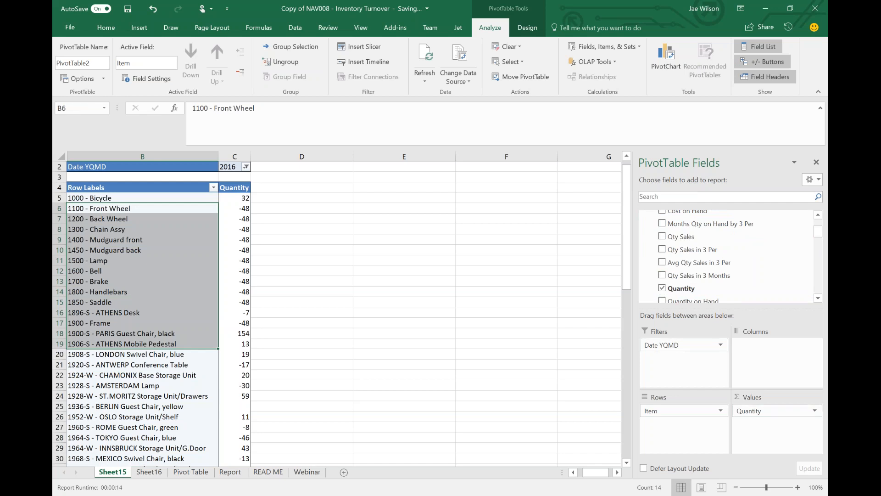
pyautogui.click(130, 209)
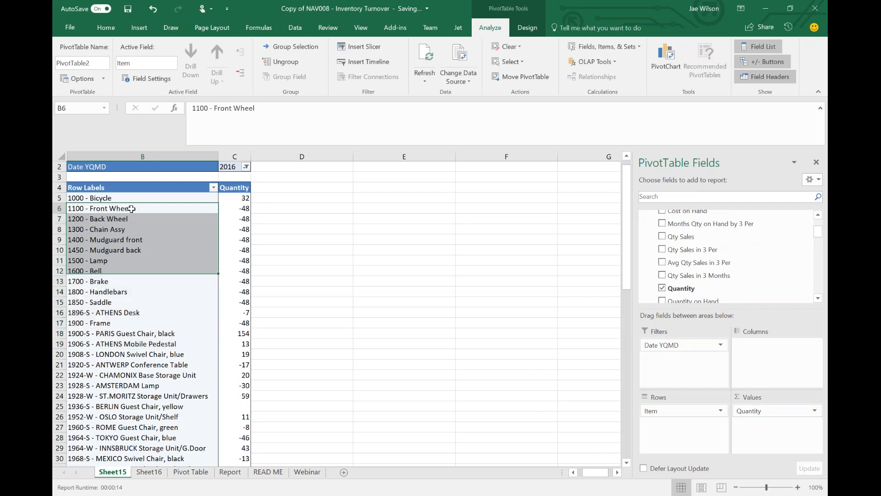
# Step: Review the JetNAVOlap cubes available for a new Jet pivot table, and cancel without inserting one
pyautogui.click(453, 30)
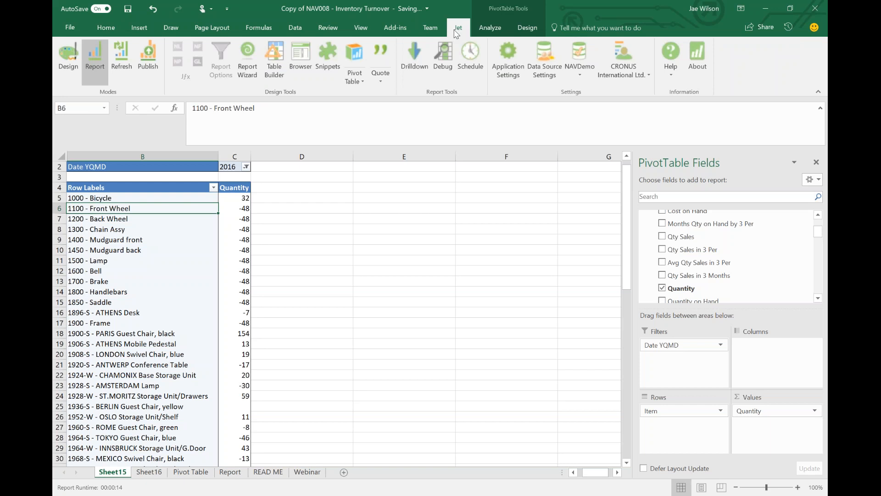
pyautogui.click(356, 59)
pyautogui.click(486, 127)
pyautogui.click(487, 146)
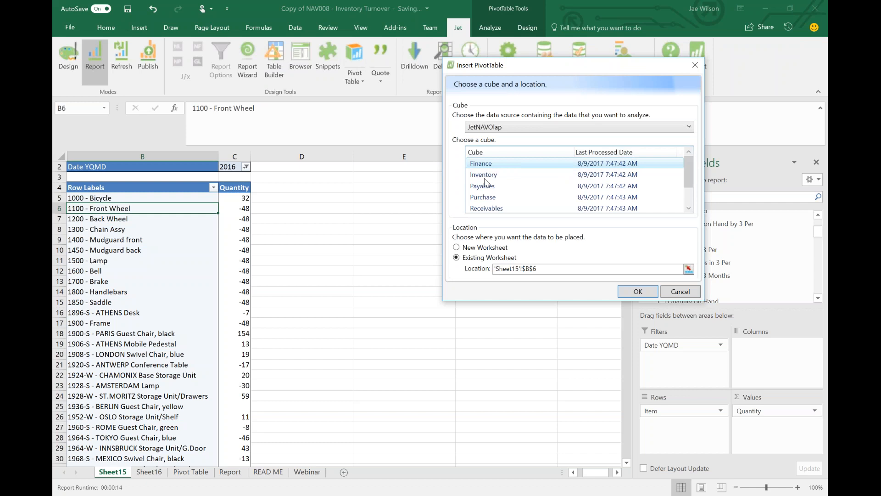
pyautogui.scroll(-1, 493, 175)
pyautogui.scroll(1, 494, 177)
pyautogui.scroll(-1, 495, 179)
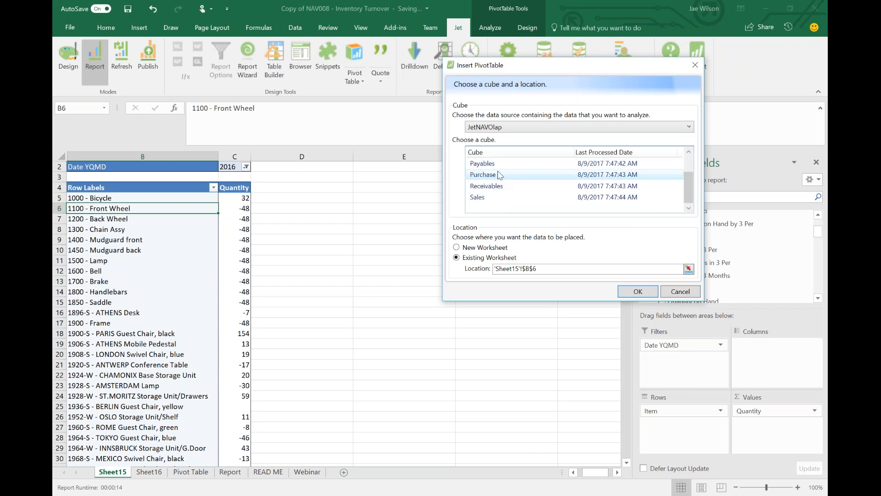
pyautogui.click(486, 186)
pyautogui.click(487, 164)
pyautogui.scroll(1, 491, 167)
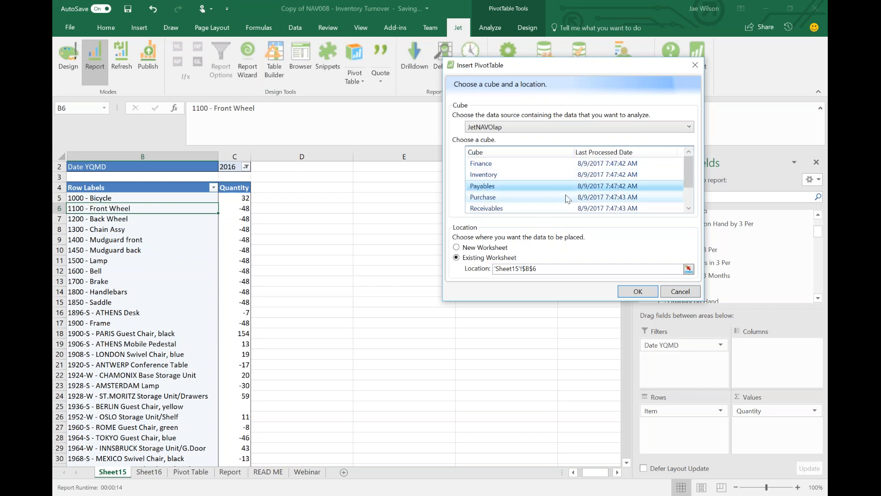
pyautogui.scroll(-1, 569, 199)
pyautogui.click(678, 292)
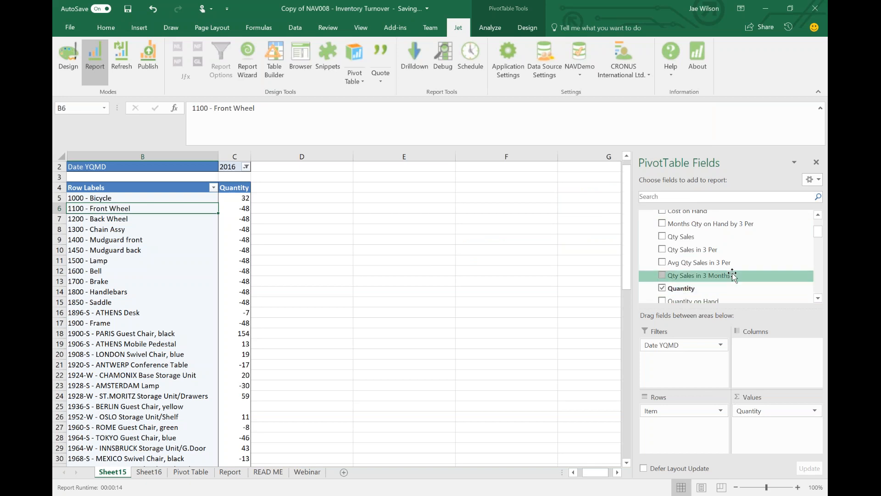
# Step: Add the Qty Sales and Quantity on Hand measures to the pivot table's values and look over their figures
pyautogui.click(661, 236)
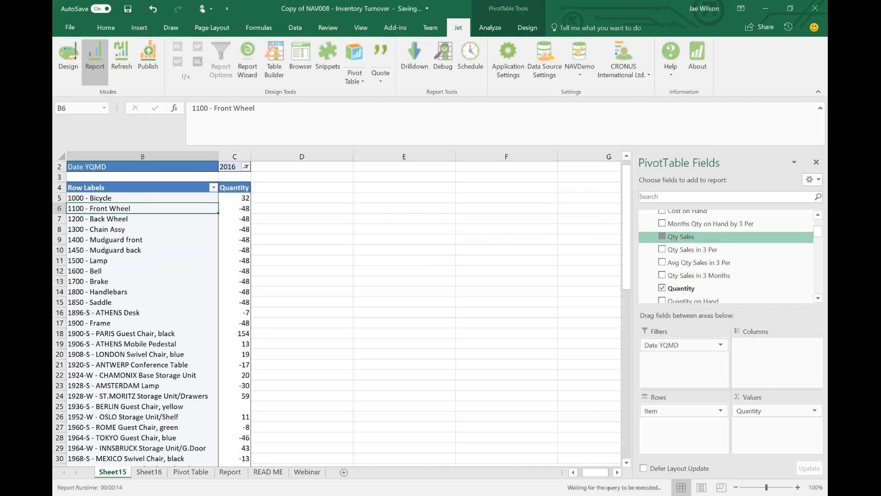
pyautogui.moveTo(272, 323); pyautogui.dragTo(269, 439)
pyautogui.scroll(-1, 741, 288)
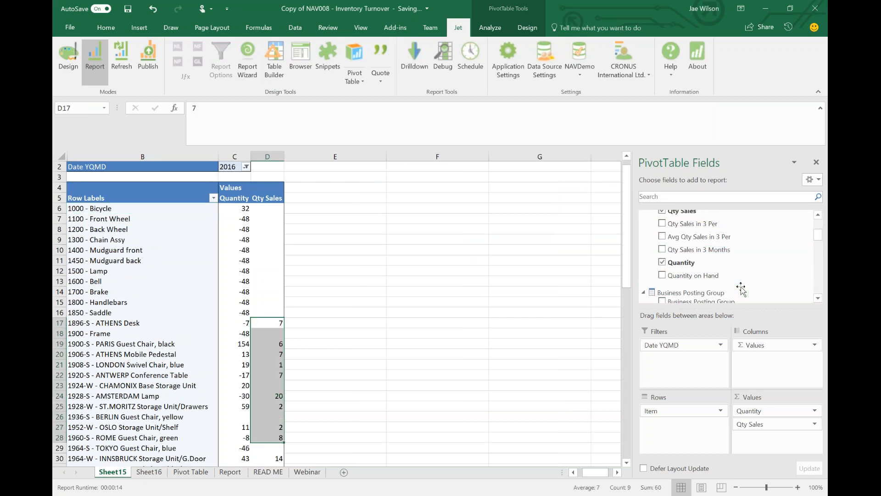
pyautogui.click(662, 275)
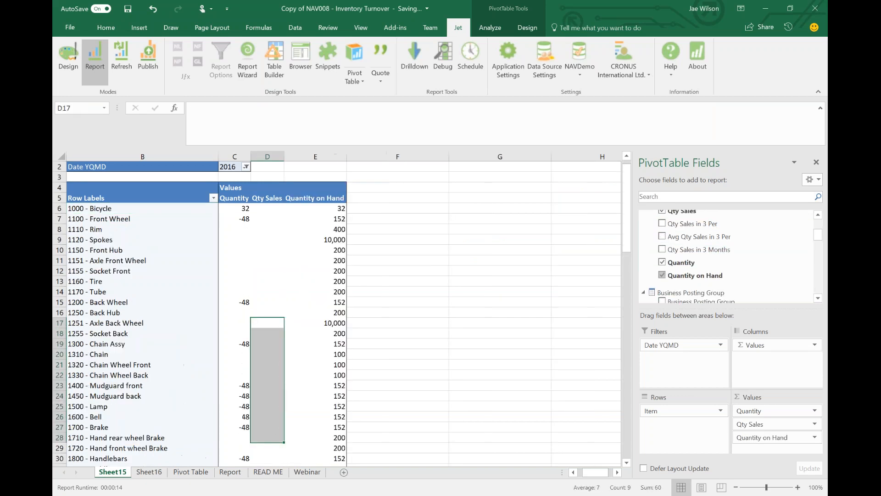
pyautogui.moveTo(321, 208); pyautogui.dragTo(322, 353)
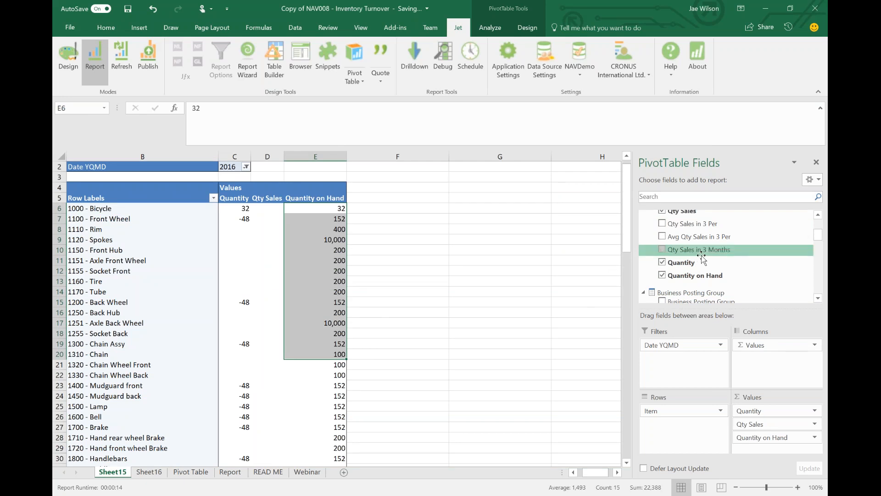
# Step: Add the Months Qty On Hand by 3 Months and Months Qty on Hand by 3 Per measures to the pivot table
pyautogui.scroll(2, 716, 264)
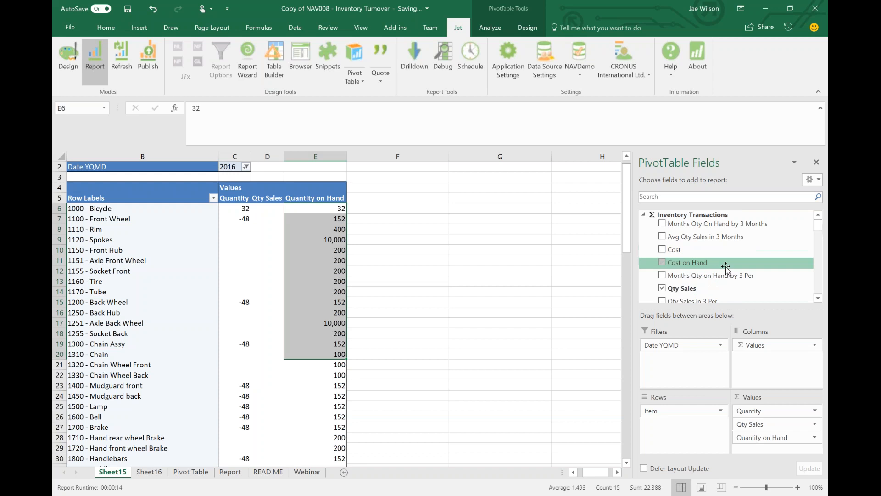
pyautogui.click(662, 223)
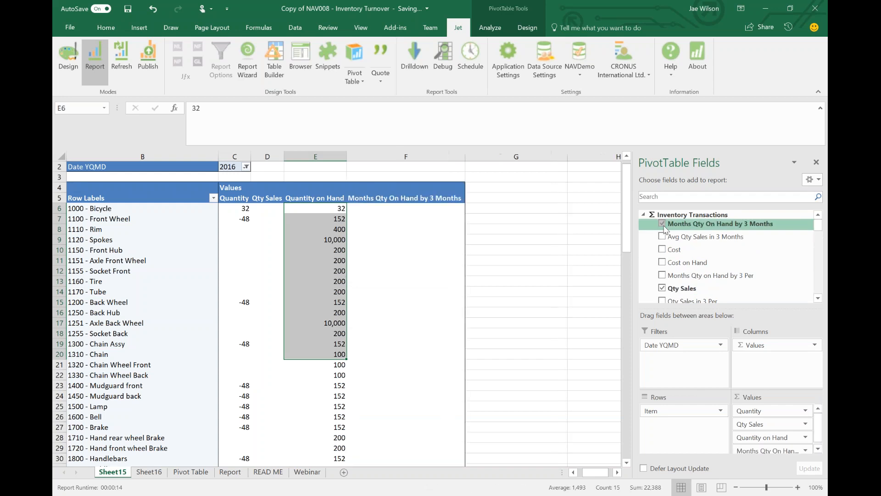
pyautogui.click(403, 229)
pyautogui.scroll(-1, 403, 229)
pyautogui.scroll(-9, 403, 229)
pyautogui.click(662, 275)
pyautogui.click(419, 271)
# Step: Examine the values of the two months-on-hand columns across all item rows
pyautogui.scroll(10, 465, 291)
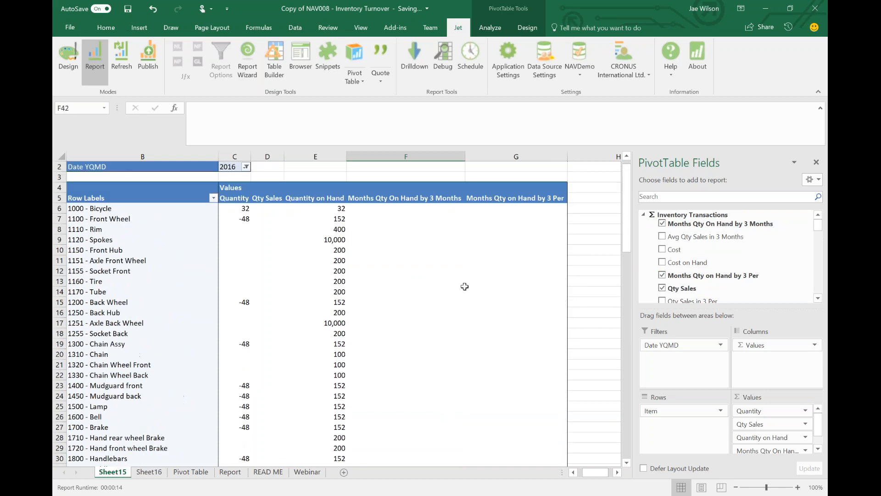
pyautogui.scroll(-1, 464, 283)
pyautogui.scroll(1, 463, 281)
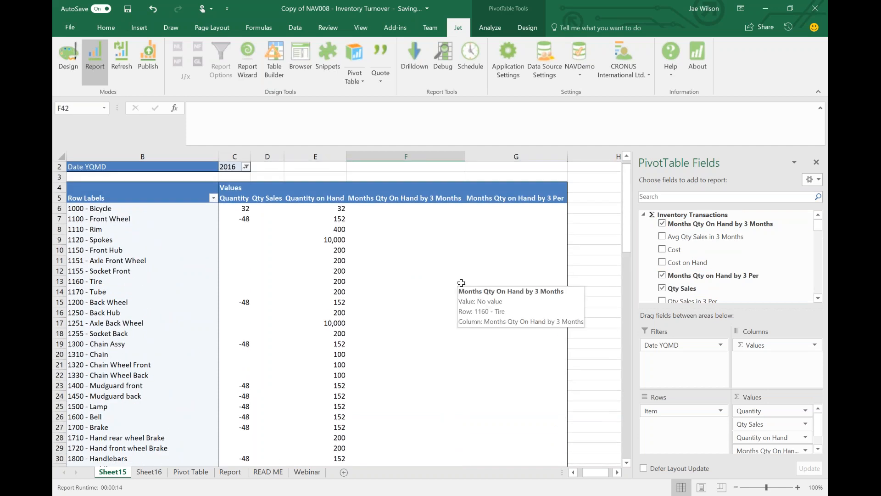
pyautogui.click(406, 156)
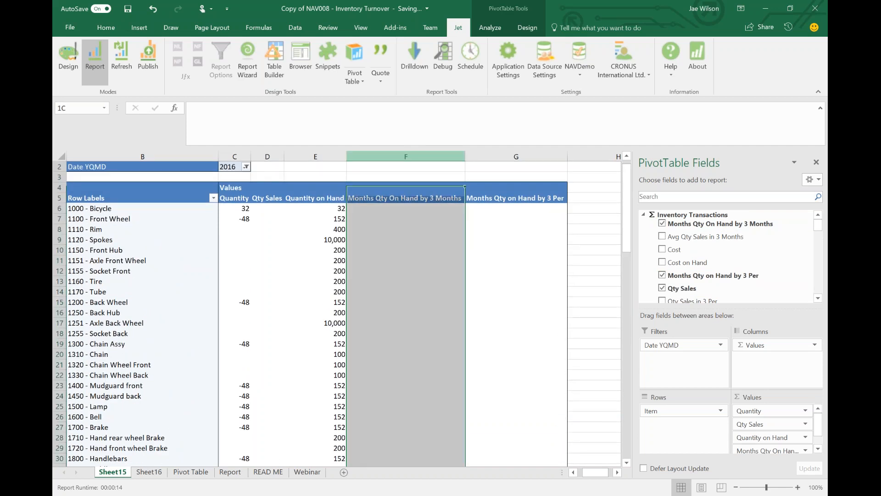
pyautogui.scroll(-4, 418, 310)
pyautogui.moveTo(407, 219); pyautogui.dragTo(408, 428)
pyautogui.scroll(-7, 415, 419)
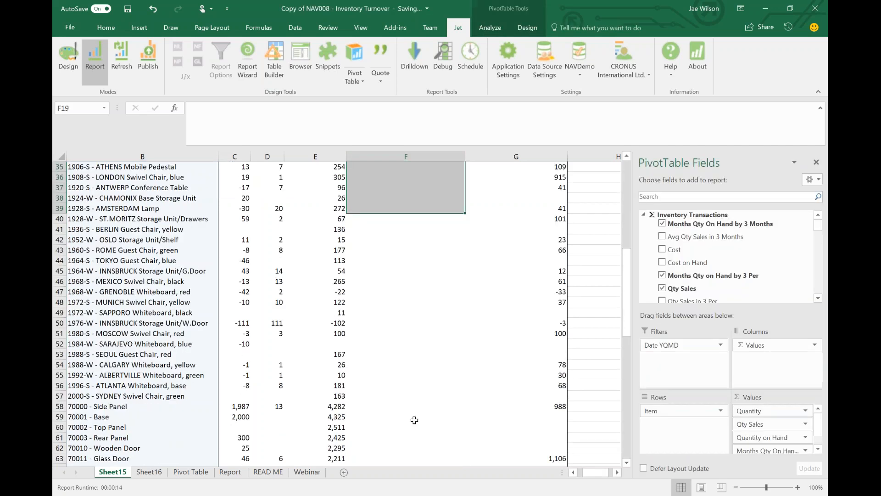
pyautogui.scroll(8, 414, 417)
pyautogui.scroll(3, 413, 412)
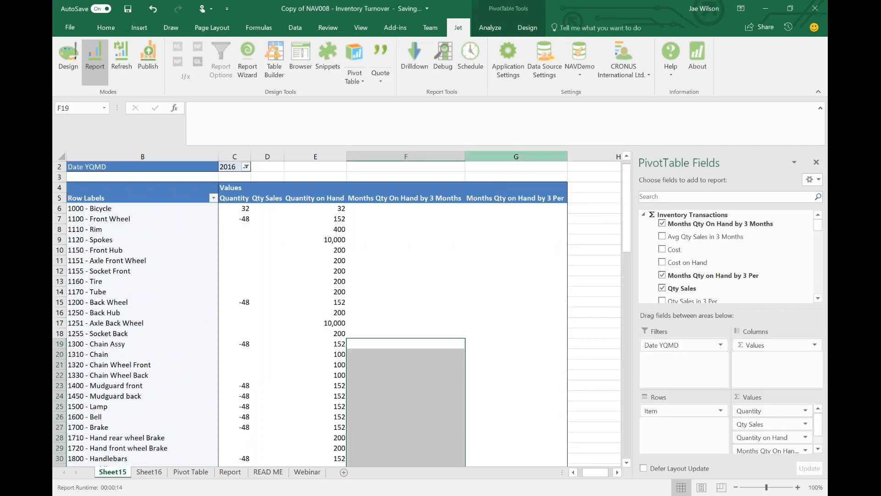
pyautogui.click(516, 156)
pyautogui.moveTo(524, 218); pyautogui.dragTo(506, 412)
pyautogui.scroll(-10, 505, 412)
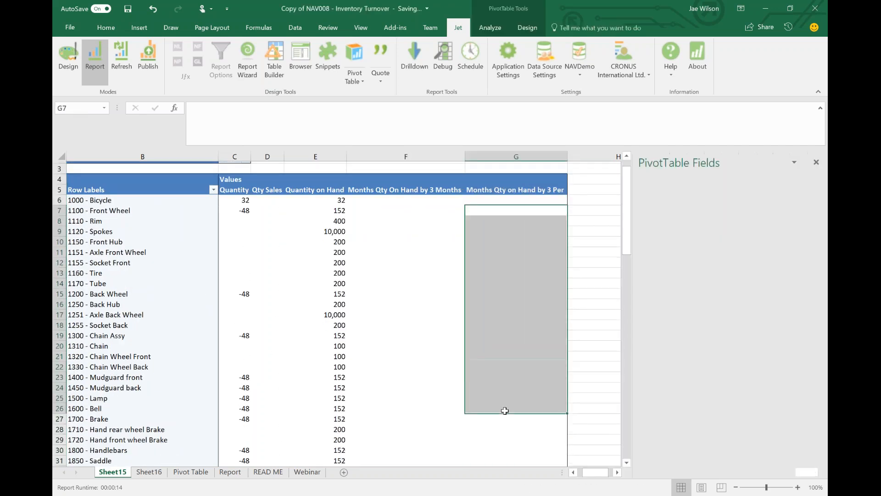
# Step: Compare Qty Sales, Quantity on Hand and Months Qty on Hand by 3 Per for the ATHENS Desk through CHAMONIX Base Storage Unit rows
pyautogui.moveTo(556, 207); pyautogui.dragTo(366, 349)
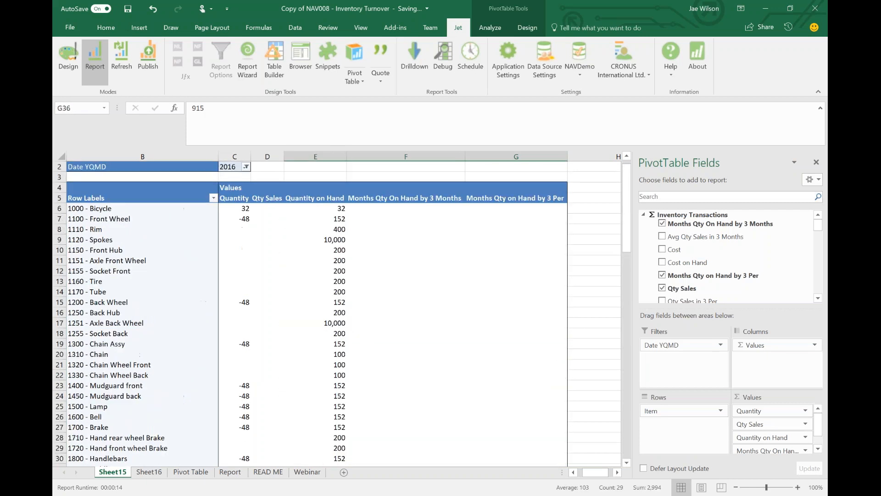
pyautogui.scroll(-6, 282, 292)
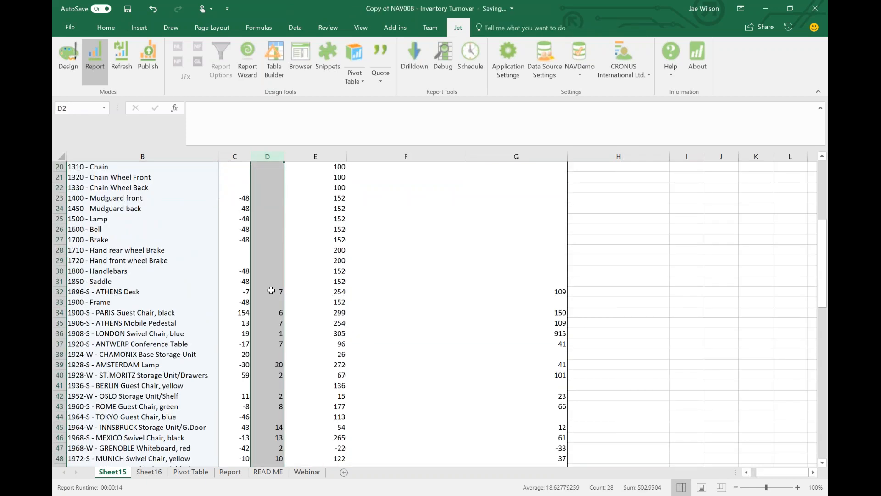
pyautogui.moveTo(281, 291); pyautogui.dragTo(508, 292)
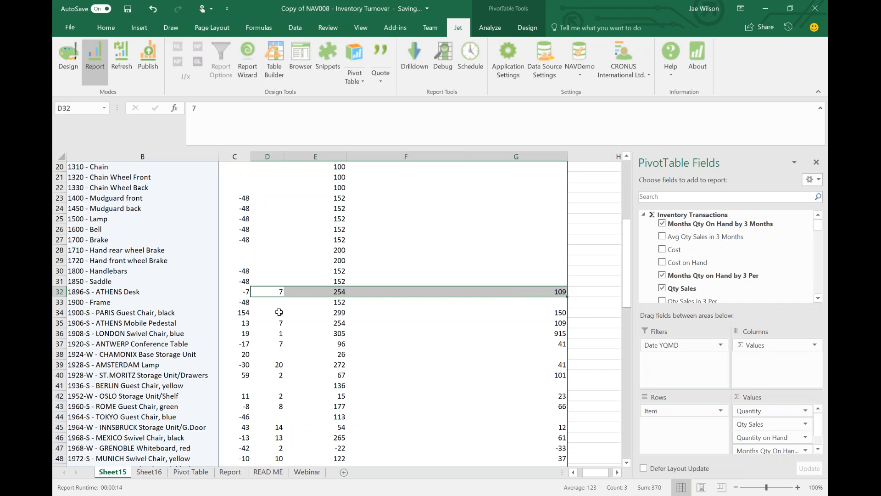
pyautogui.moveTo(288, 312); pyautogui.dragTo(554, 355)
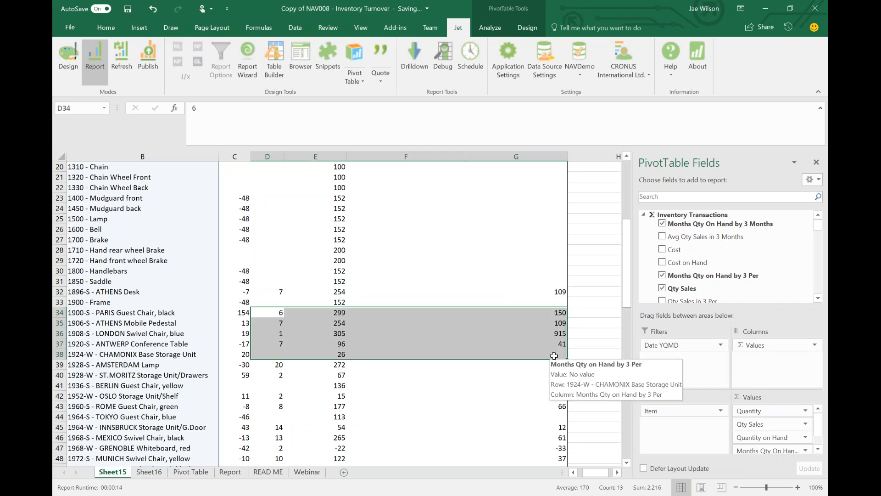
# Step: Remove Item, Qty Sales, Quantity on Hand and both months-on-hand measures from the pivot table, and move Date YQMD from filters to rows
pyautogui.scroll(6, 452, 293)
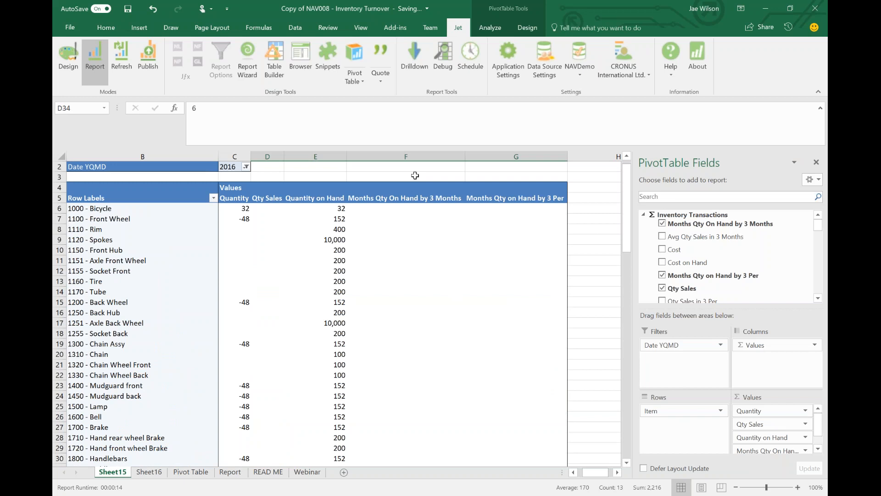
pyautogui.moveTo(423, 157); pyautogui.dragTo(555, 157)
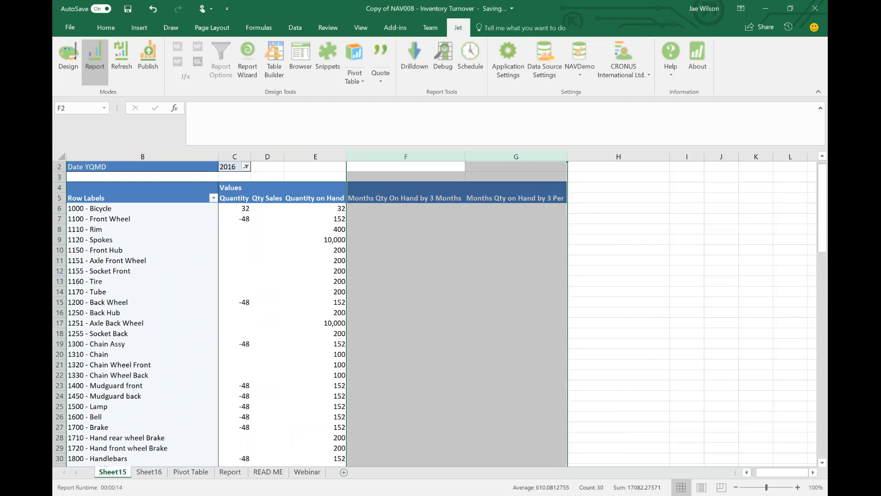
pyautogui.click(415, 243)
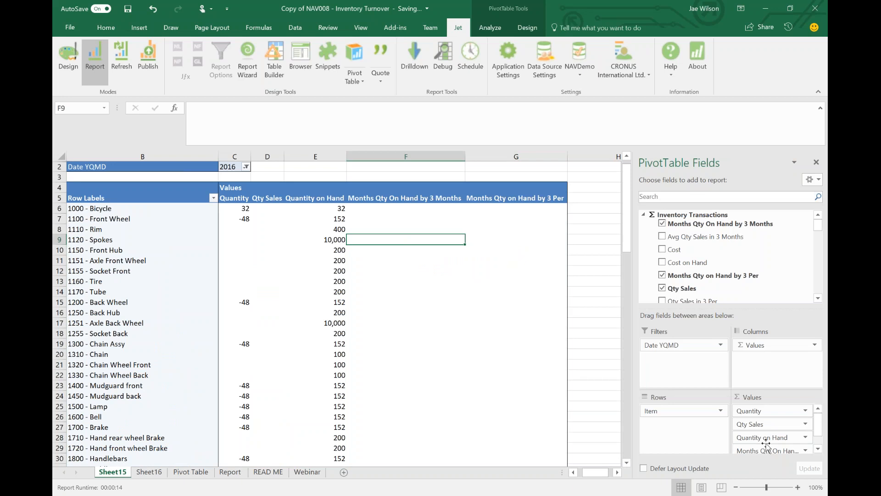
pyautogui.moveTo(753, 434); pyautogui.dragTo(542, 351)
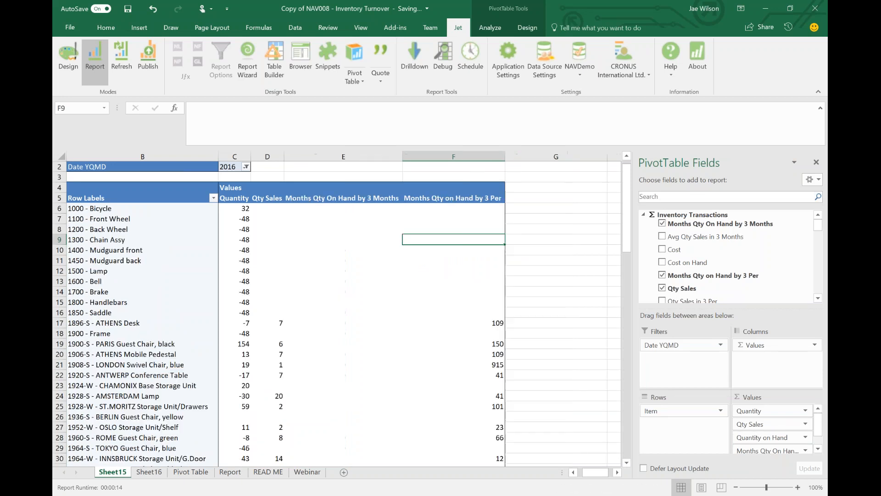
pyautogui.moveTo(769, 440); pyautogui.dragTo(541, 351)
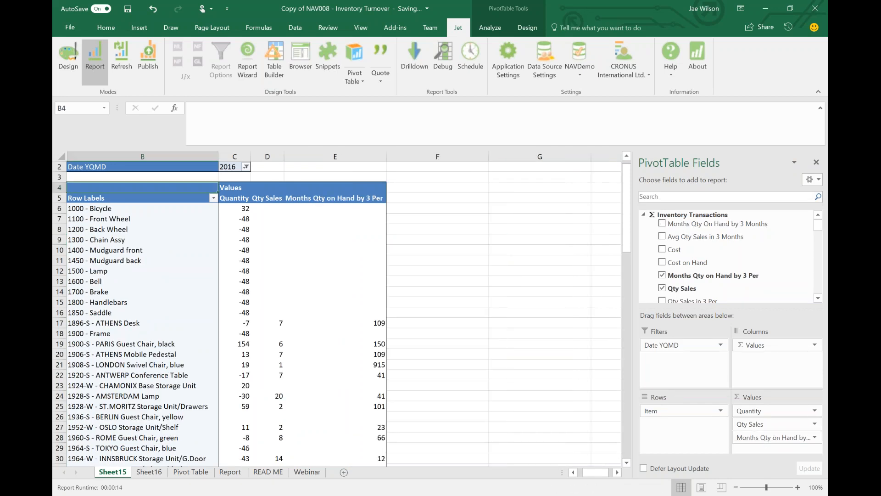
pyautogui.moveTo(753, 424); pyautogui.dragTo(542, 351)
pyautogui.moveTo(674, 411); pyautogui.dragTo(542, 351)
pyautogui.moveTo(674, 345); pyautogui.dragTo(683, 410)
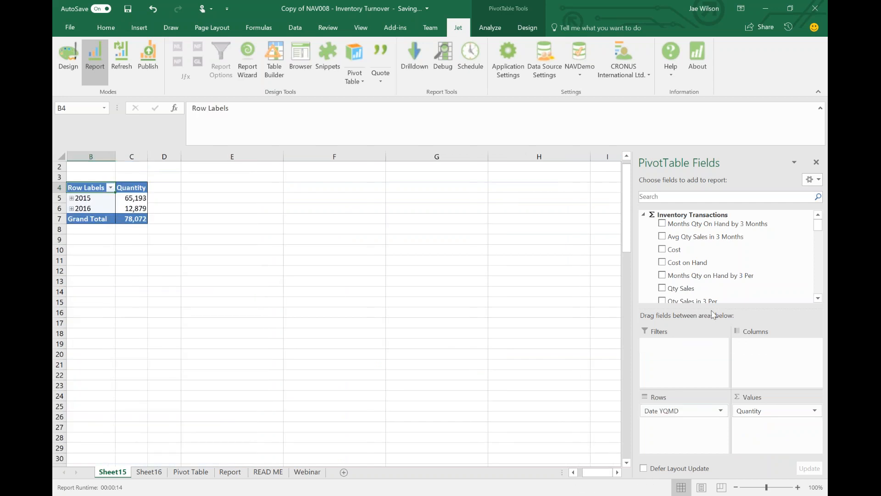
# Step: Expand 2015 and 2016 into quarters in the pivot table, and expand 2016 Q1 and 2016 Q3 into months
pyautogui.click(72, 208)
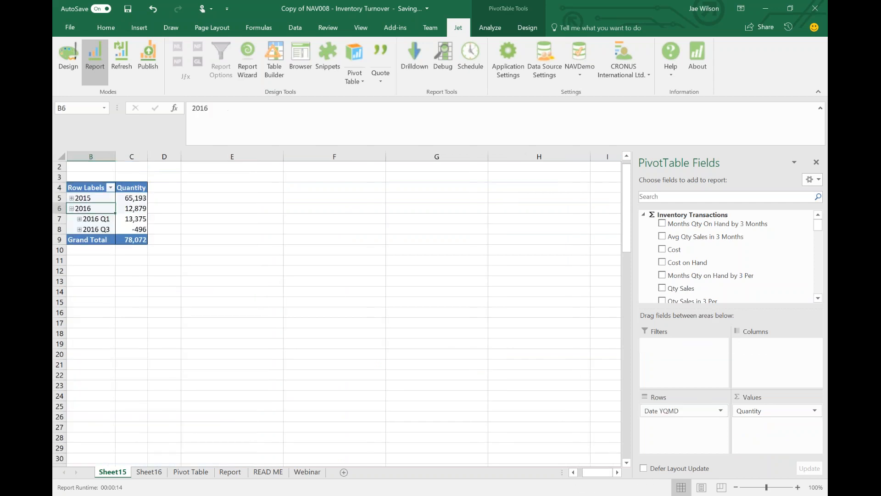
pyautogui.click(72, 199)
pyautogui.click(79, 250)
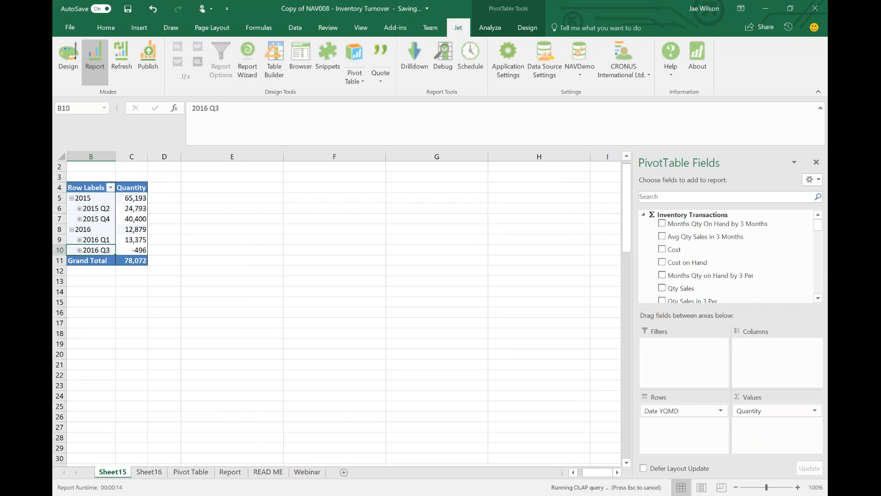
pyautogui.click(79, 239)
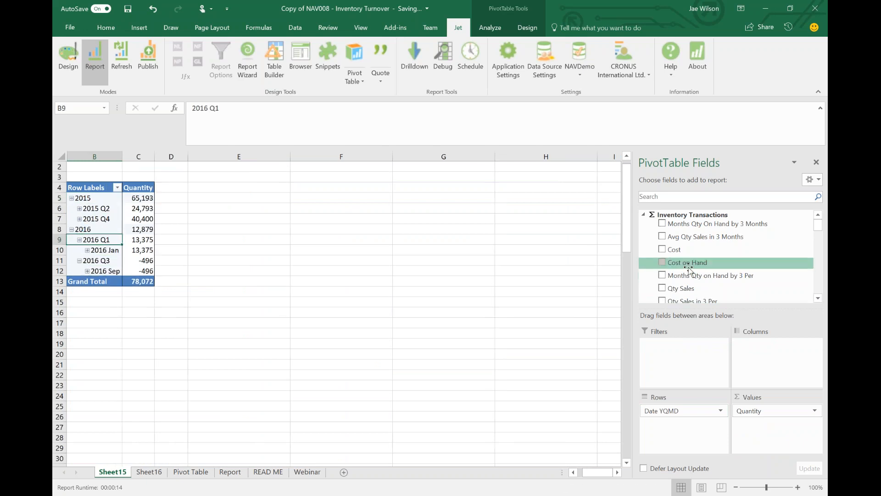
# Step: Replace Quantity with Qty Sales in the pivot table's values, and expand 2015 Q4 down to its months
pyautogui.moveTo(673, 290); pyautogui.dragTo(552, 383)
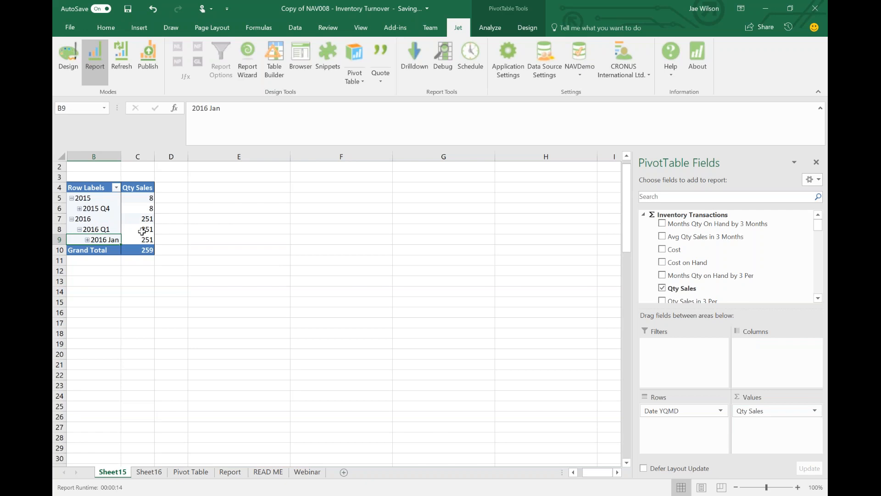
pyautogui.click(87, 240)
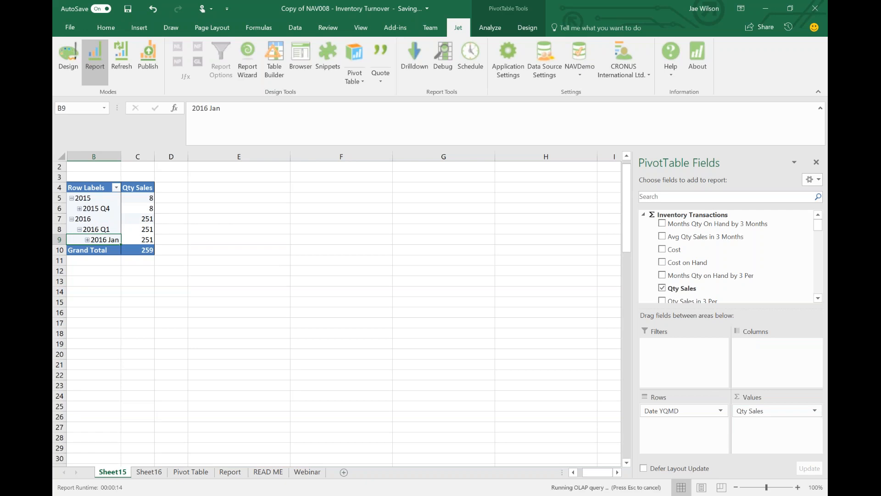
pyautogui.click(86, 239)
pyautogui.click(79, 209)
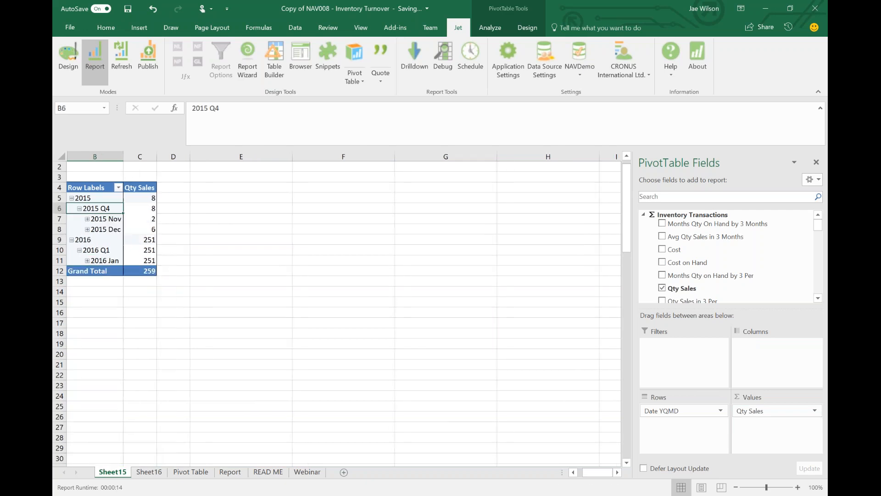
pyautogui.click(87, 229)
pyautogui.click(87, 219)
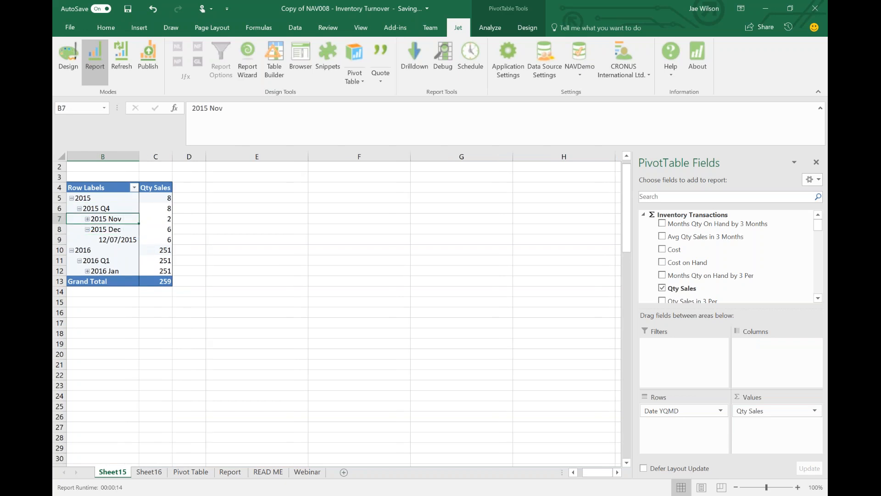
pyautogui.click(87, 219)
pyautogui.click(87, 230)
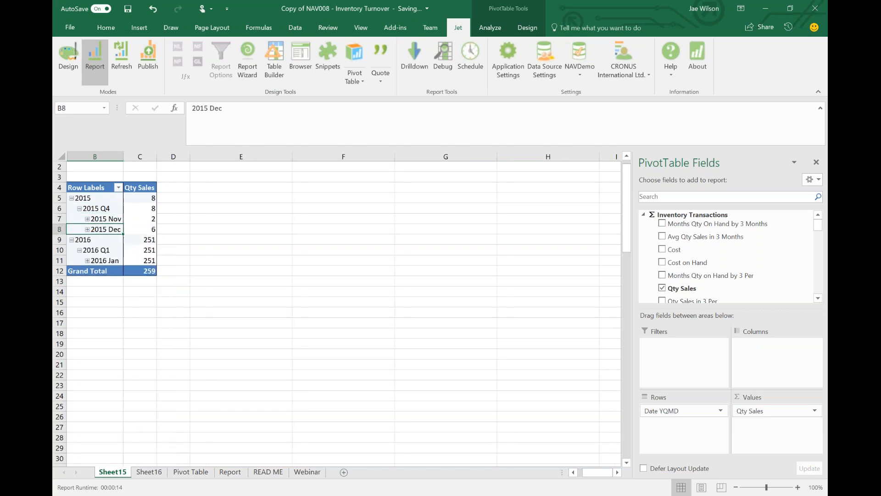
# Step: Add the Qty Sales in 3 Per and Qty Sales in 3 Months measures to the pivot table's values
pyautogui.scroll(-3, 707, 281)
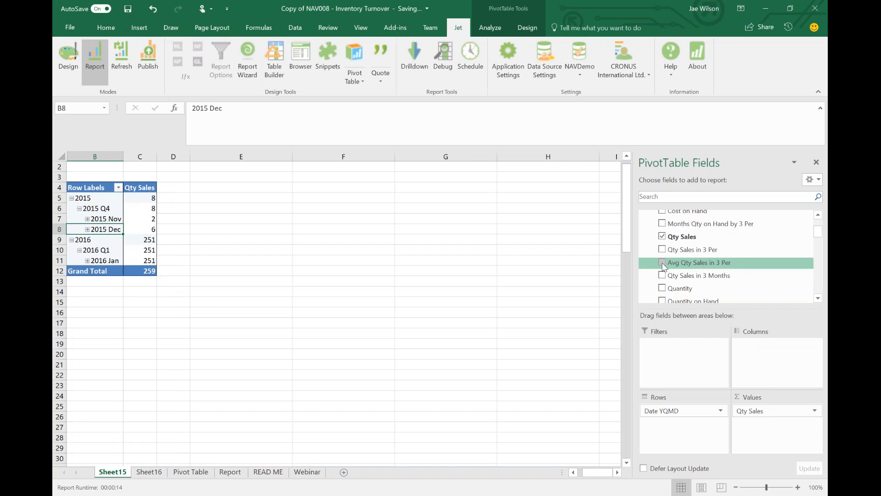
pyautogui.click(660, 250)
pyautogui.click(662, 276)
pyautogui.click(197, 281)
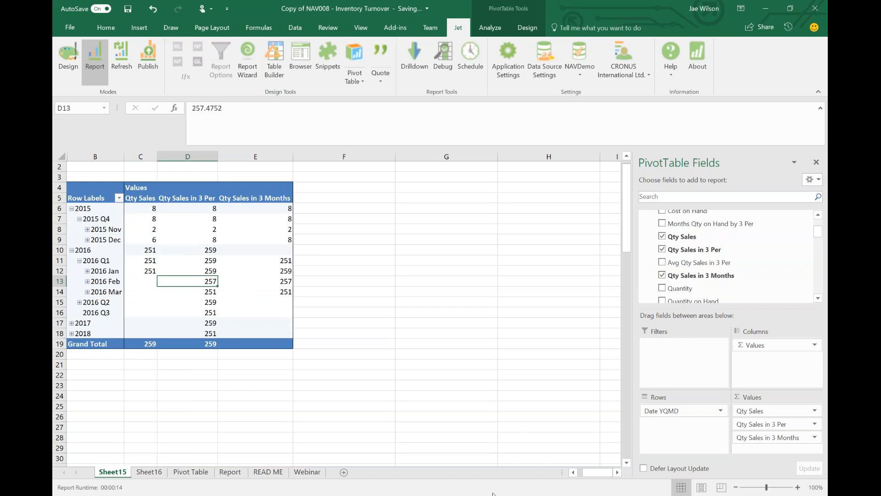
# Step: Switch to OneNote to compare the Sales Qty in 3 Months and Sales Qty in 3 Periods formulas, and return to Excel
pyautogui.hotkey('alt', 'Tab')
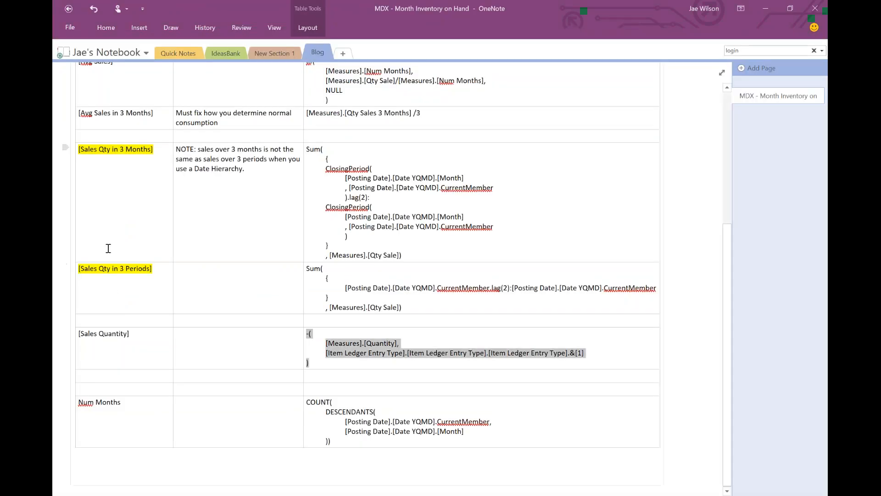
pyautogui.moveTo(307, 149); pyautogui.dragTo(387, 255)
pyautogui.moveTo(402, 307); pyautogui.dragTo(299, 271)
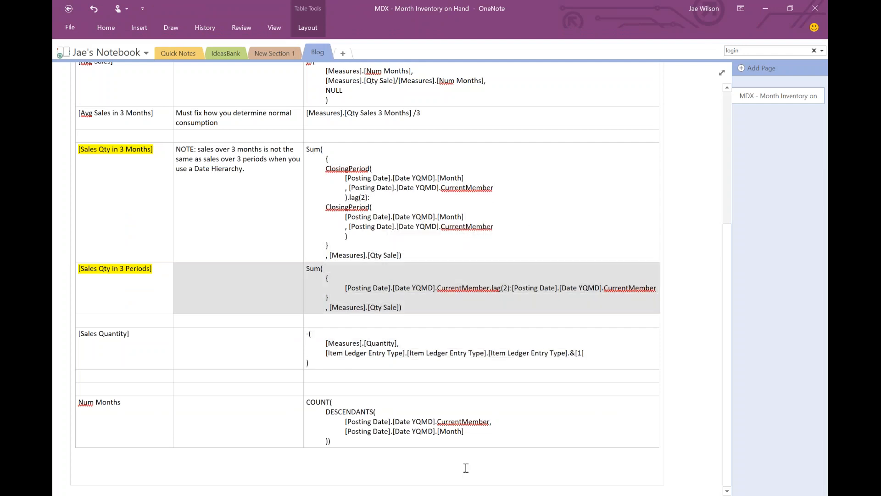
pyautogui.click(412, 495)
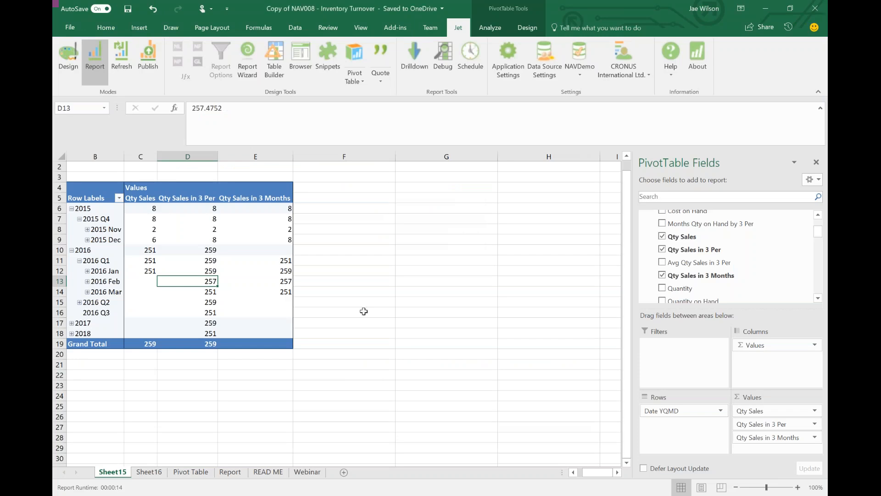
# Step: Highlight the 2016 Jan row across all pivot table columns with a yellow fill
pyautogui.click(200, 319)
pyautogui.click(146, 271)
pyautogui.click(119, 271)
pyautogui.moveTo(119, 271); pyautogui.dragTo(280, 272)
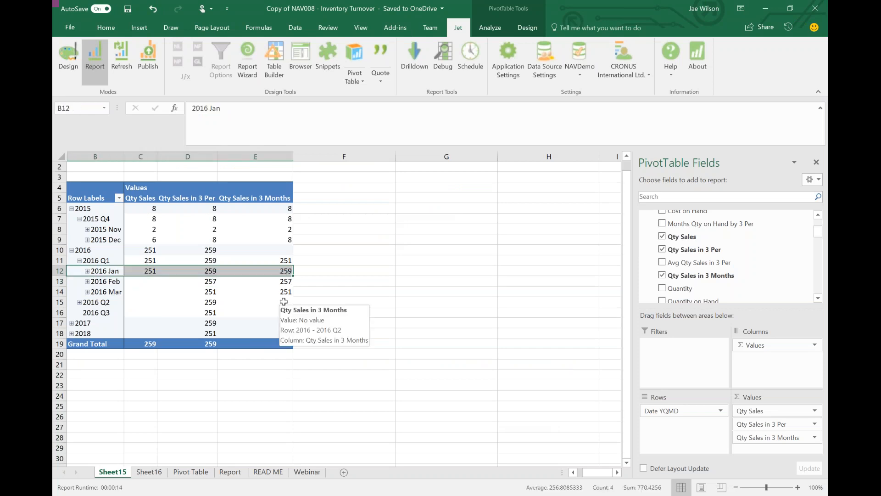
pyautogui.click(106, 27)
pyautogui.click(217, 78)
pyautogui.click(229, 155)
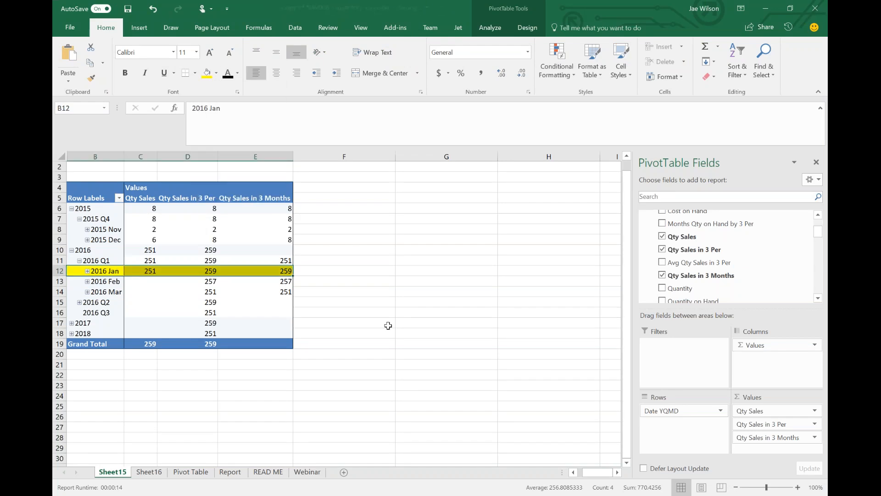
# Step: Compare the 2016 Jan figures for Qty Sales, Qty Sales in 3 Per and Qty Sales in 3 Months
pyautogui.click(145, 273)
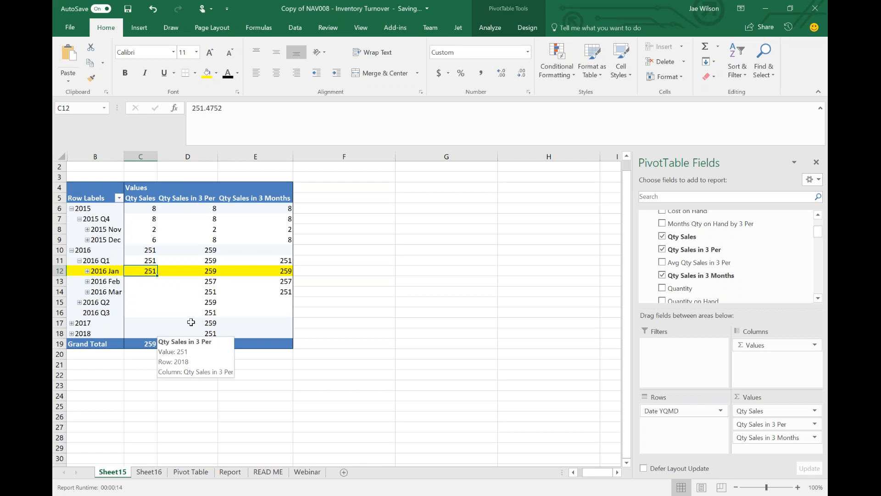
pyautogui.click(210, 270)
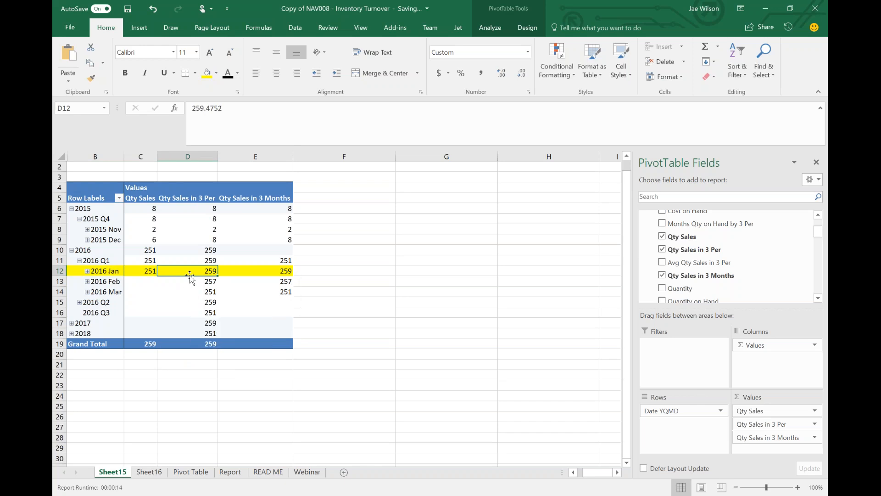
pyautogui.click(284, 271)
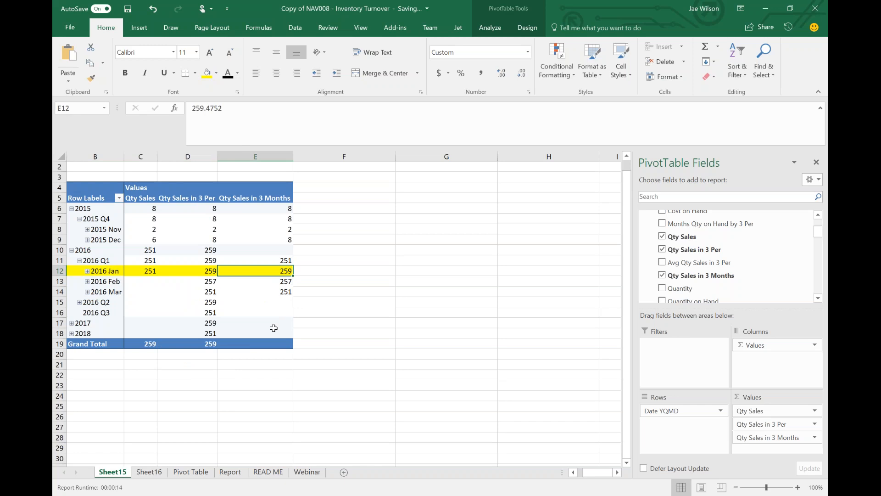
pyautogui.moveTo(267, 271)
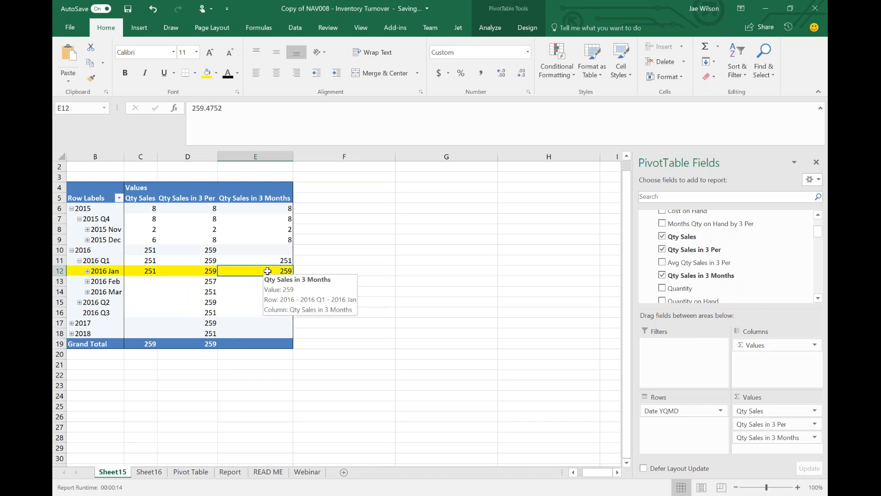
pyautogui.click(165, 271)
# Step: Check the sum of Qty Sales for 2015 Nov, 2015 Dec and 2016 Jan against the 2016 Jan three-period and three-month figures
pyautogui.click(145, 272)
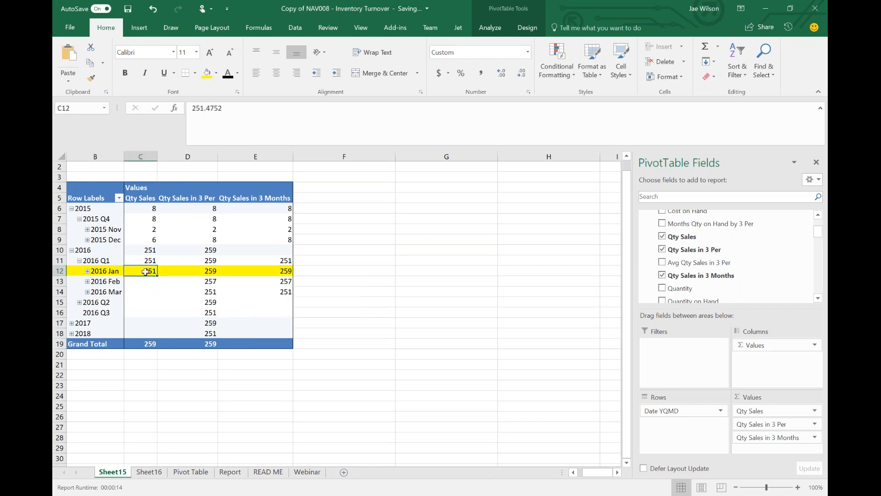
pyautogui.keyDown('ctrl'); pyautogui.click(147, 239); pyautogui.keyUp('ctrl')
pyautogui.keyDown('ctrl'); pyautogui.click(145, 226); pyautogui.keyUp('ctrl')
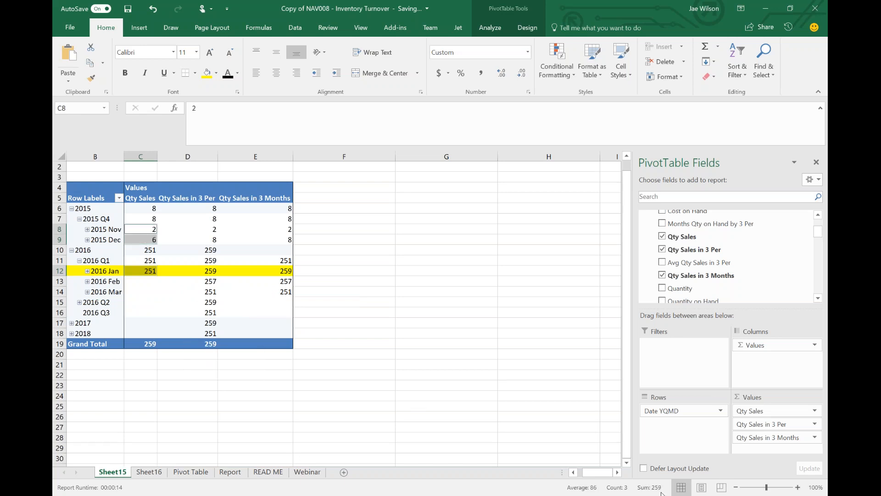
pyautogui.click(287, 274)
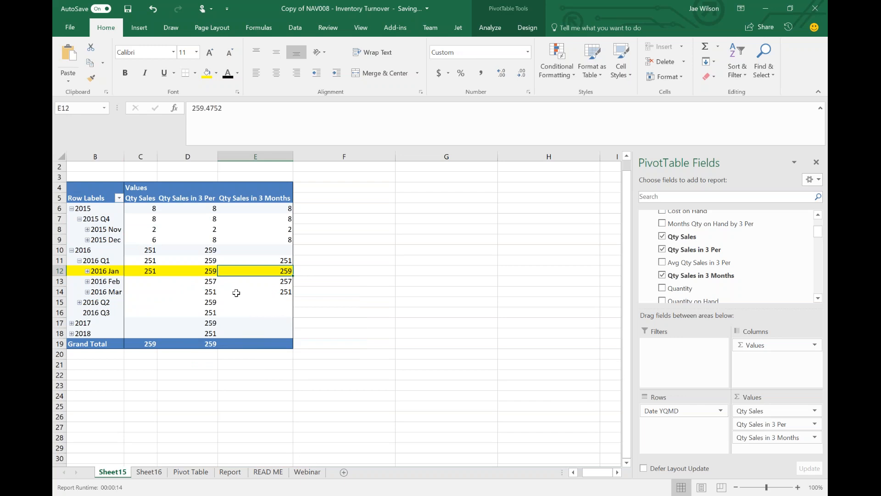
pyautogui.click(207, 272)
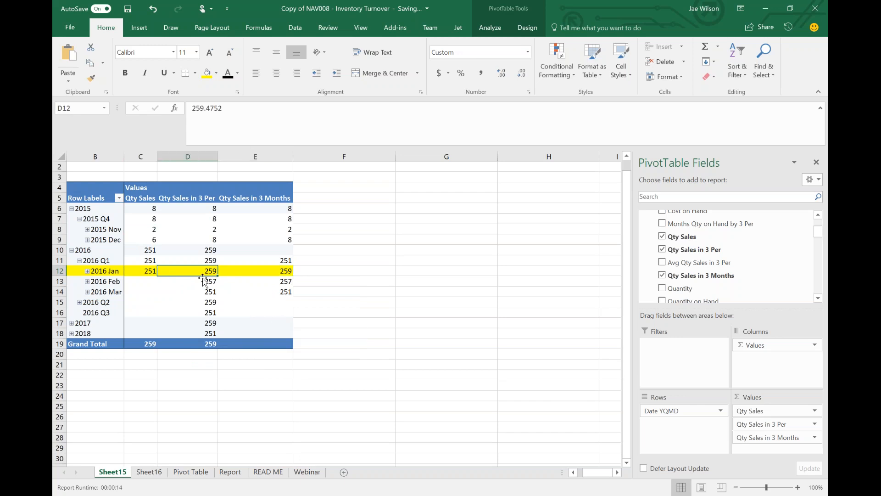
pyautogui.click(142, 272)
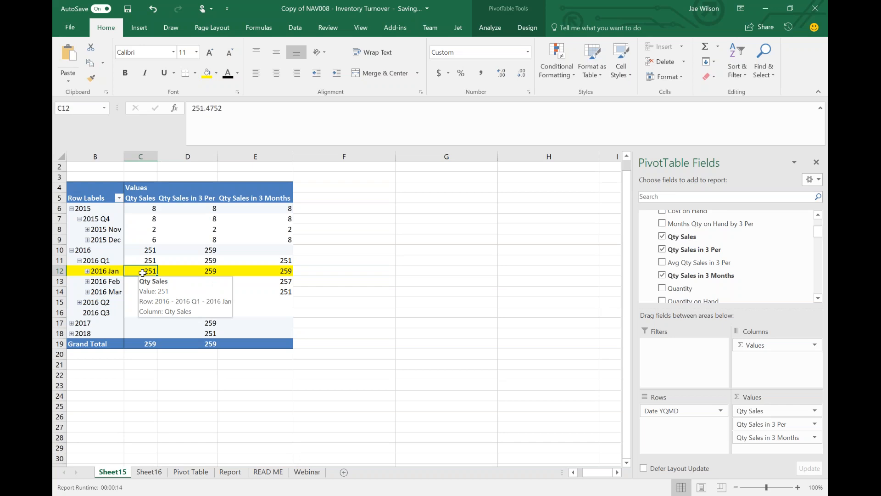
pyautogui.keyDown('ctrl'); pyautogui.click(153, 240); pyautogui.keyUp('ctrl')
pyautogui.keyDown('ctrl'); pyautogui.click(147, 229); pyautogui.keyUp('ctrl')
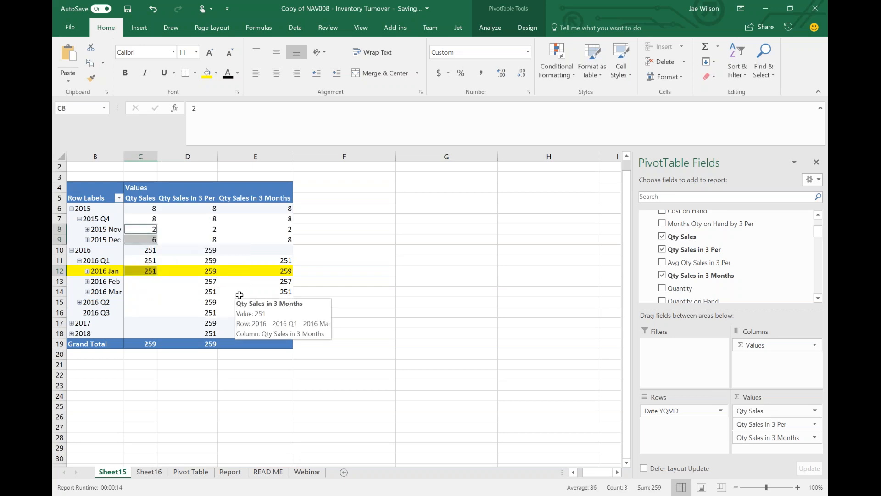
# Step: Compare the 2016 Jan to Mar rows with the 2016 Q1 row, collapsing and re-expanding the quarter
pyautogui.moveTo(104, 271); pyautogui.dragTo(236, 289)
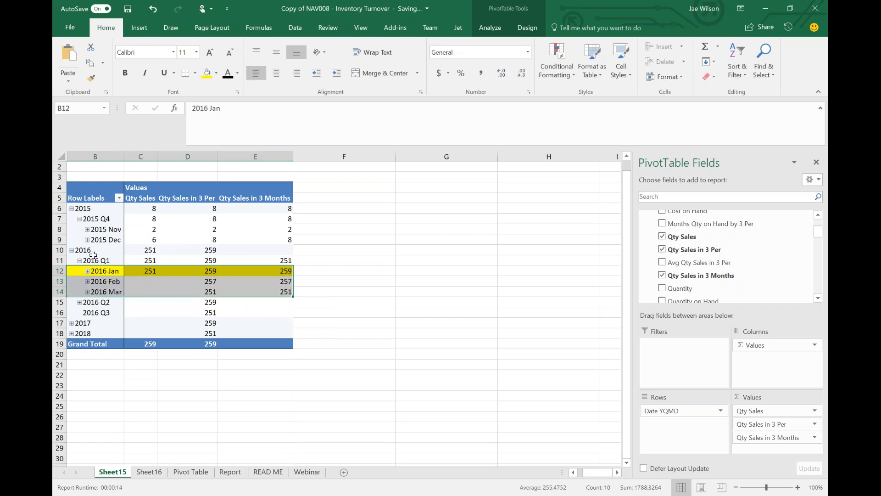
pyautogui.click(79, 260)
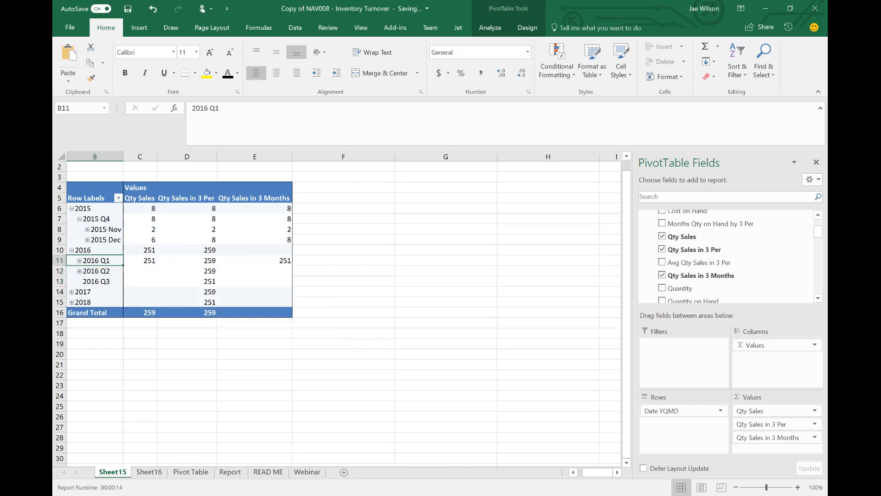
pyautogui.click(80, 260)
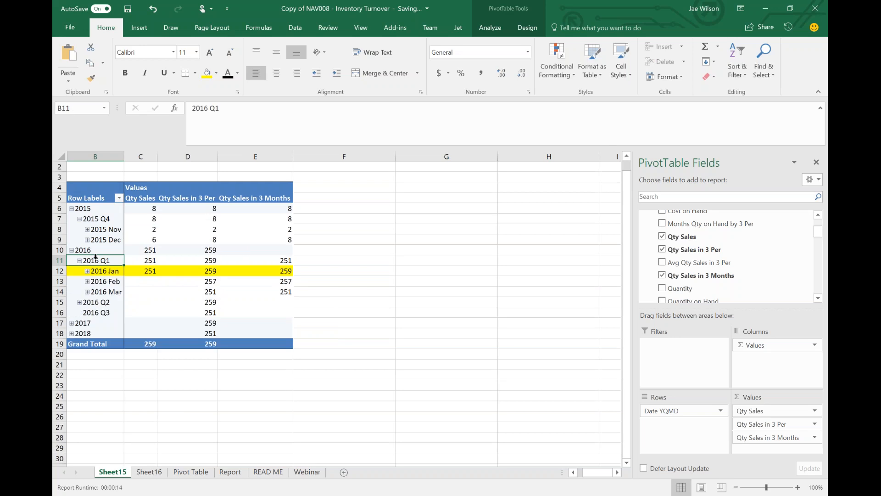
pyautogui.moveTo(95, 258); pyautogui.dragTo(243, 271)
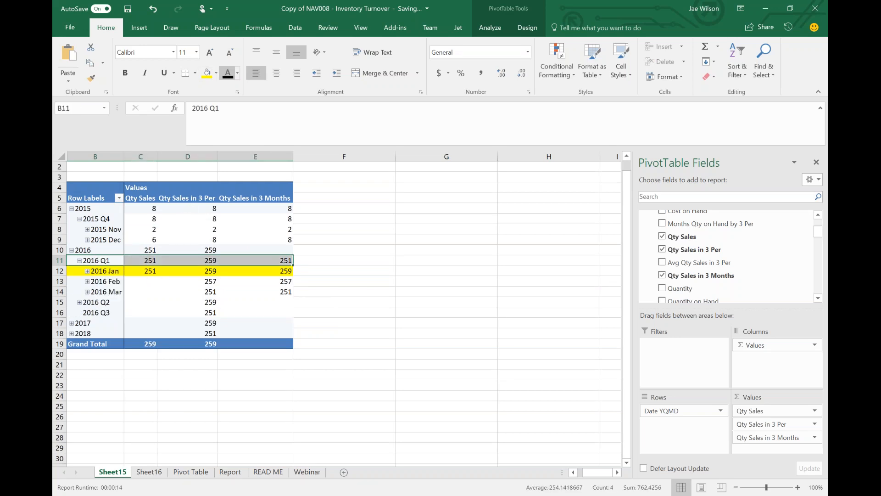
# Step: Highlight the 2016 Q1 row across all pivot table columns with an orange fill
pyautogui.click(216, 74)
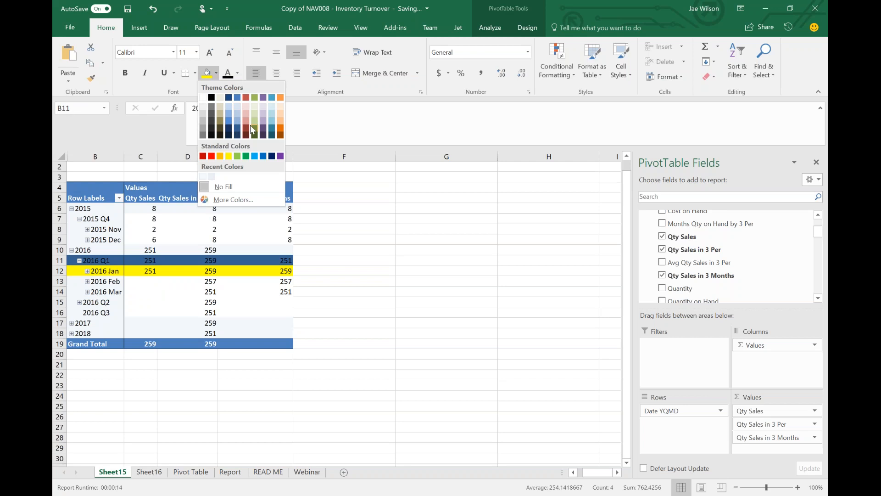
pyautogui.click(219, 156)
pyautogui.click(361, 291)
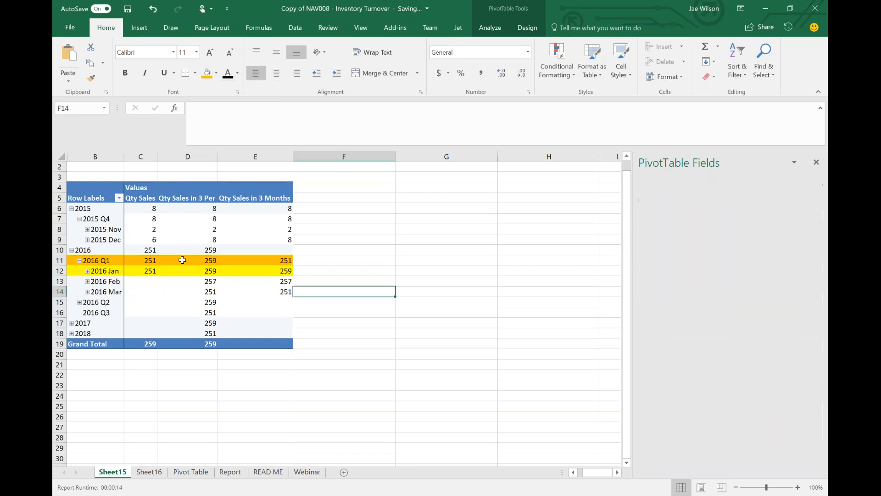
# Step: Check the 2016 Q1 Qty Sales and Qty Sales in 3 Months figures against Qty Sales for 2016 Jan to Mar
pyautogui.click(151, 261)
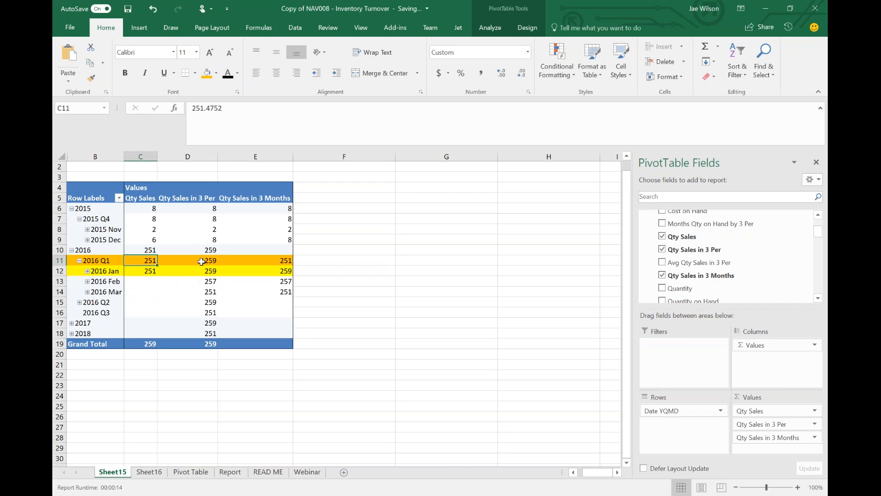
pyautogui.click(256, 260)
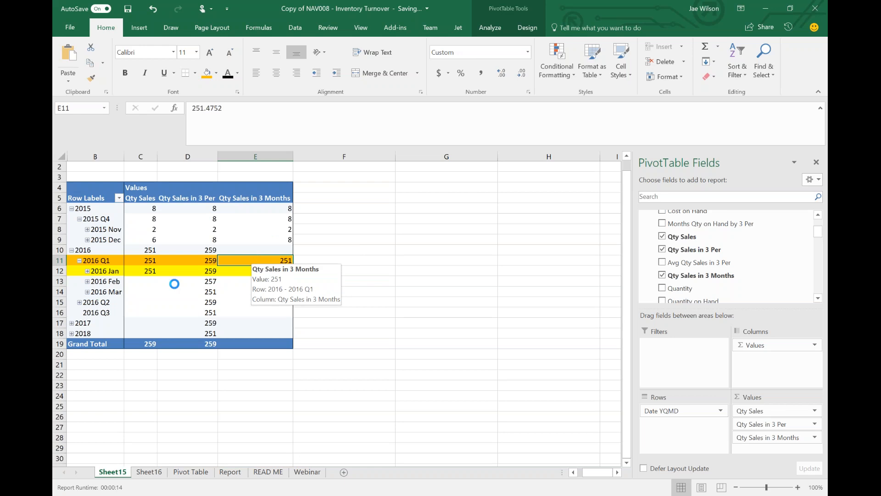
pyautogui.click(97, 262)
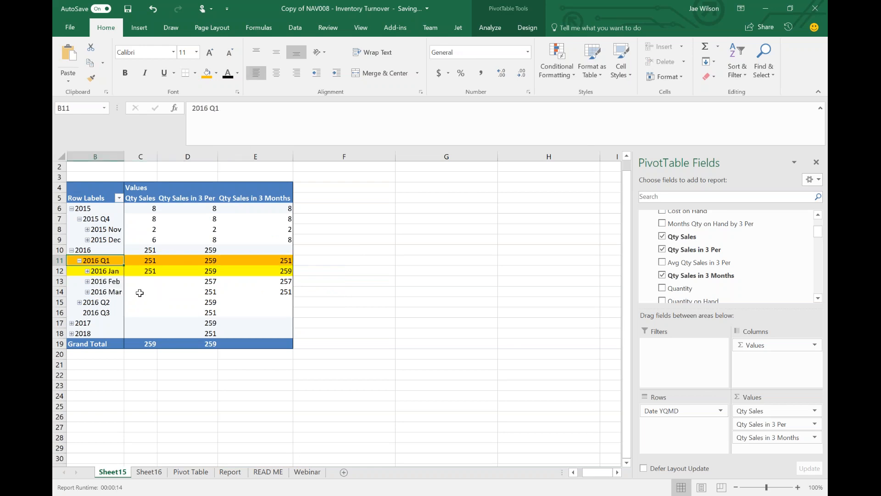
pyautogui.click(140, 293)
pyautogui.keyDown('ctrl'); pyautogui.click(140, 282); pyautogui.keyUp('ctrl')
pyautogui.keyDown('ctrl'); pyautogui.click(144, 271); pyautogui.keyUp('ctrl')
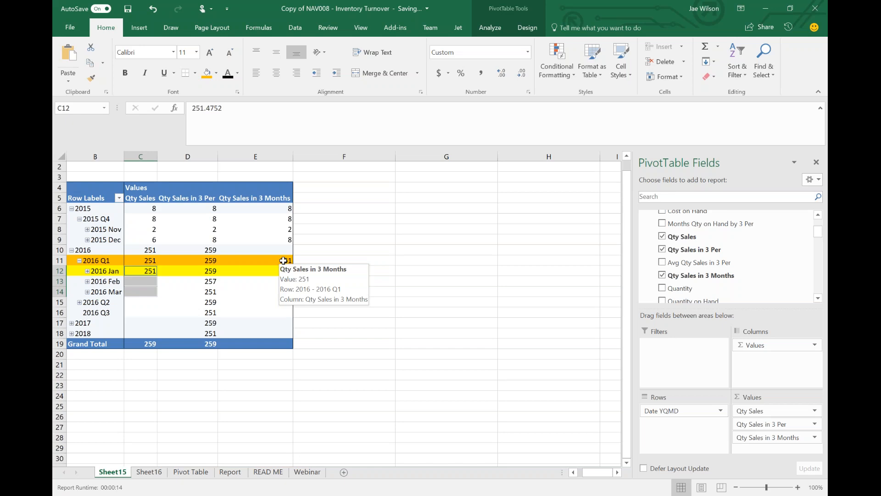
# Step: Collapse 2015 Q4 and check the sum of Qty Sales for 2015 Q4 and 2016 Q1 against the 2016 Q1 three-period figure
pyautogui.click(211, 262)
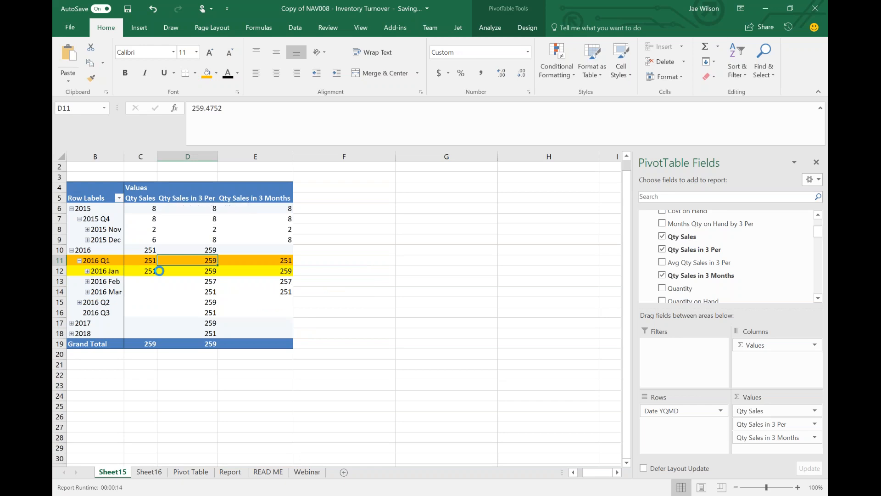
pyautogui.click(136, 262)
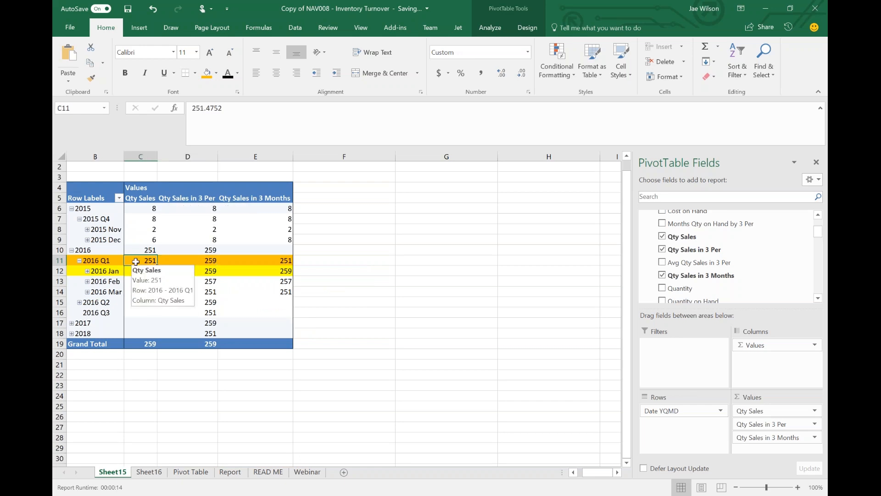
pyautogui.click(80, 218)
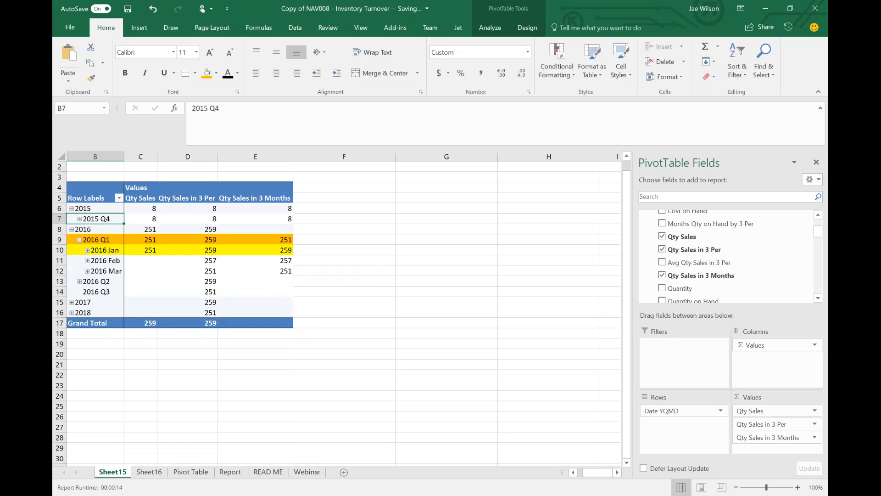
pyautogui.click(141, 241)
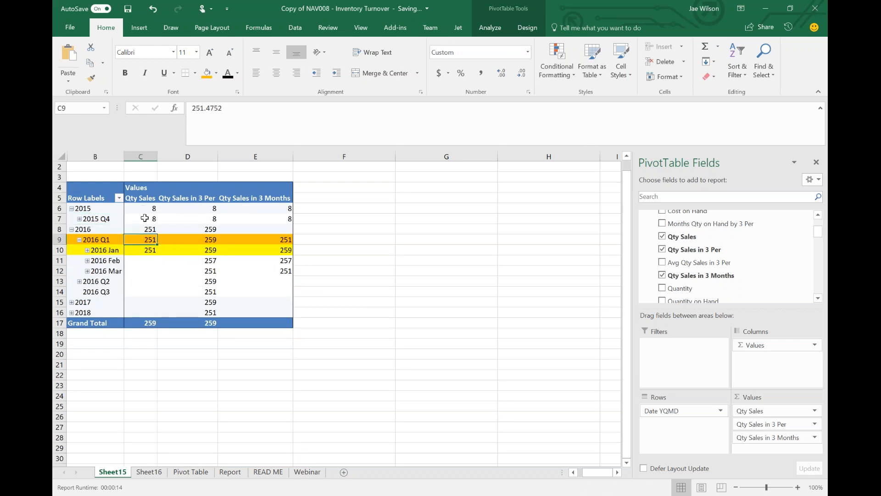
pyautogui.moveTo(144, 218); pyautogui.dragTo(144, 229)
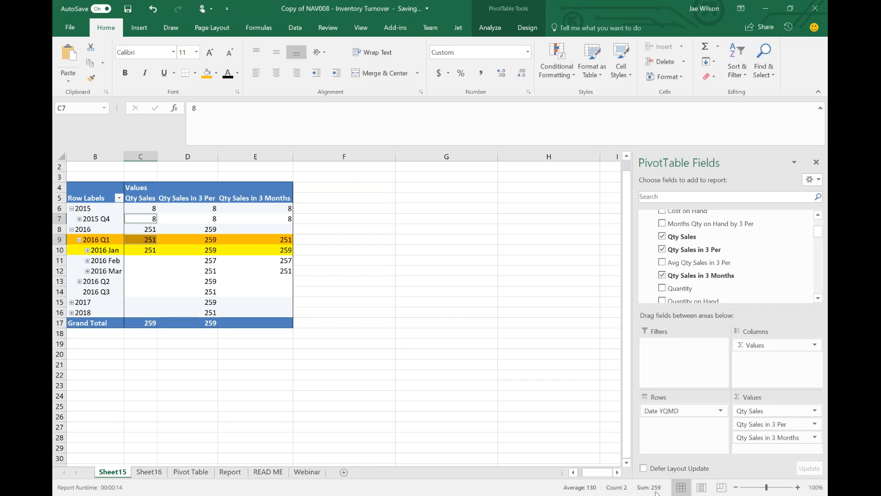
pyautogui.click(142, 241)
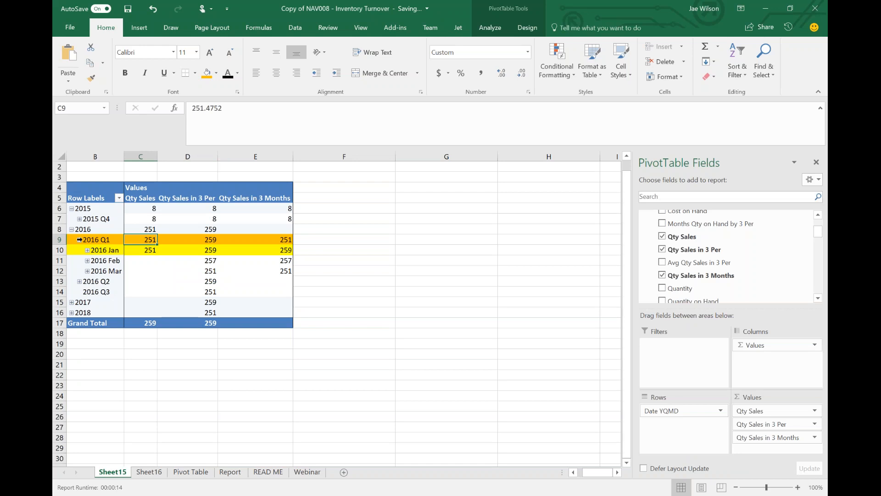
# Step: Collapse 2016 Q1 and the 2016 year, and examine the 2016 row's Qty Sales in 3 Months value
pyautogui.click(79, 240)
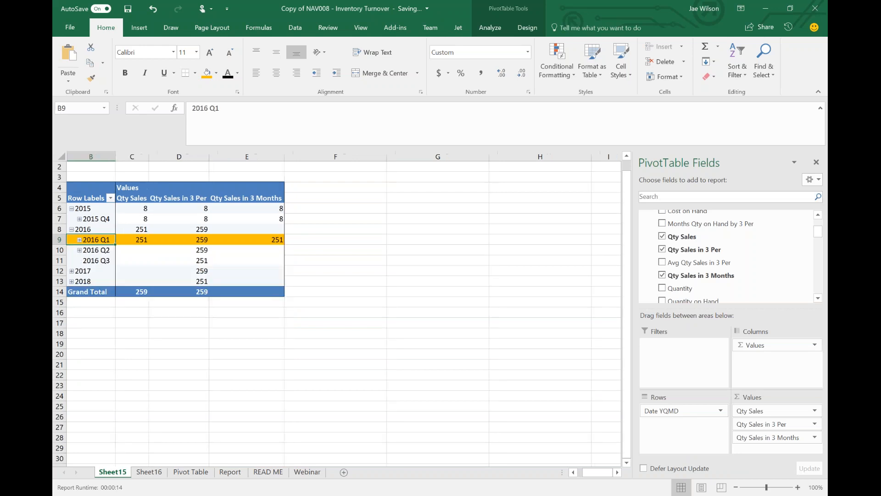
pyautogui.click(72, 229)
pyautogui.moveTo(128, 228); pyautogui.dragTo(236, 229)
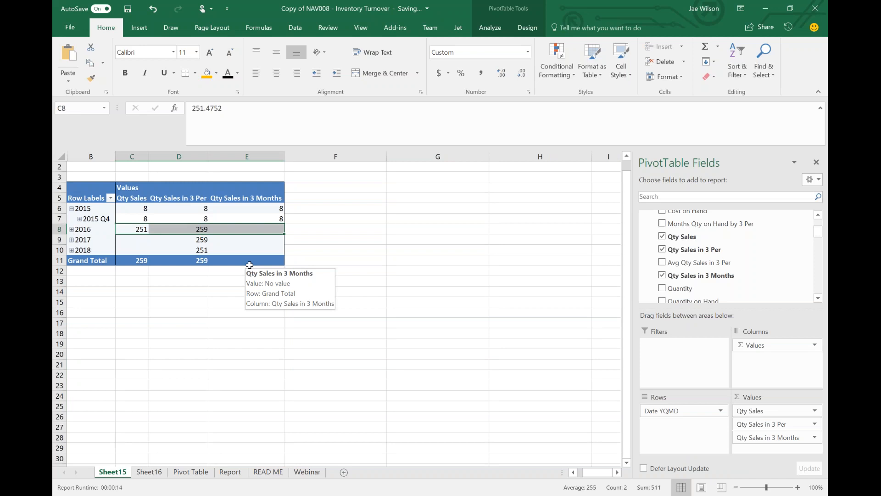
pyautogui.moveTo(85, 231); pyautogui.dragTo(249, 234)
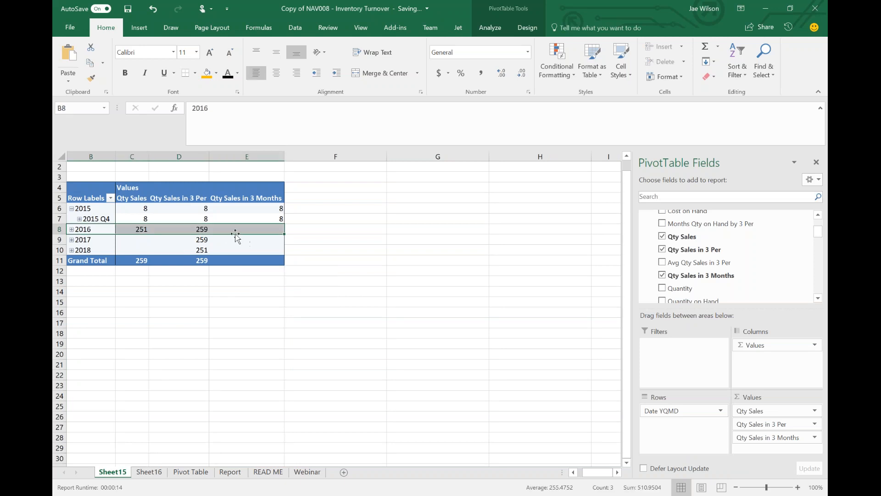
pyautogui.click(245, 230)
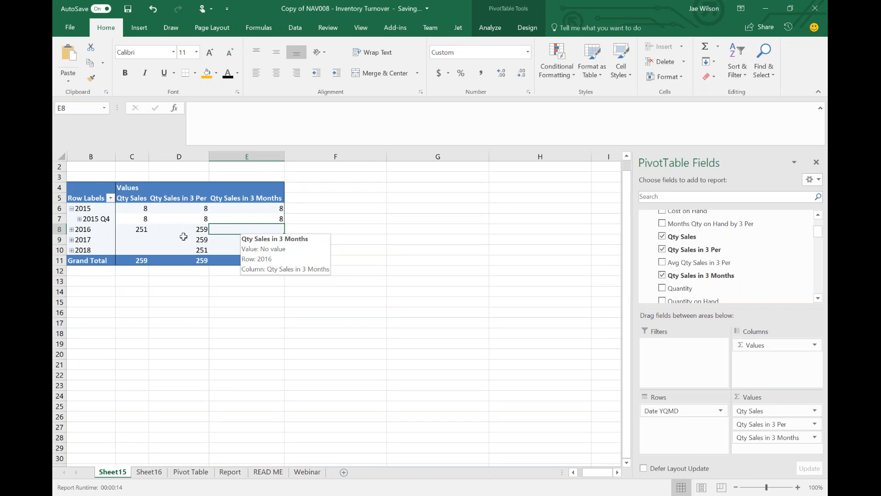
# Step: Expand 2016 into its quarters and inspect Qty Sales in 3 Months for 2016 Q3
pyautogui.click(75, 231)
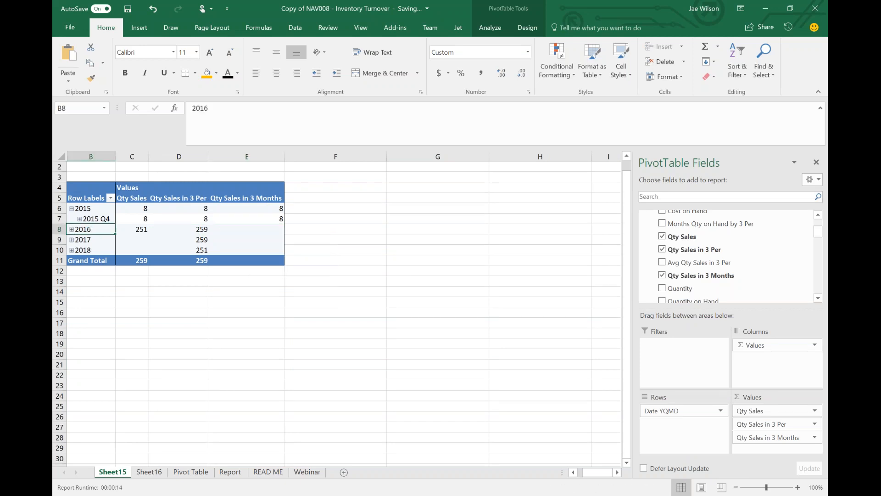
pyautogui.doubleClick(76, 232)
pyautogui.click(85, 262)
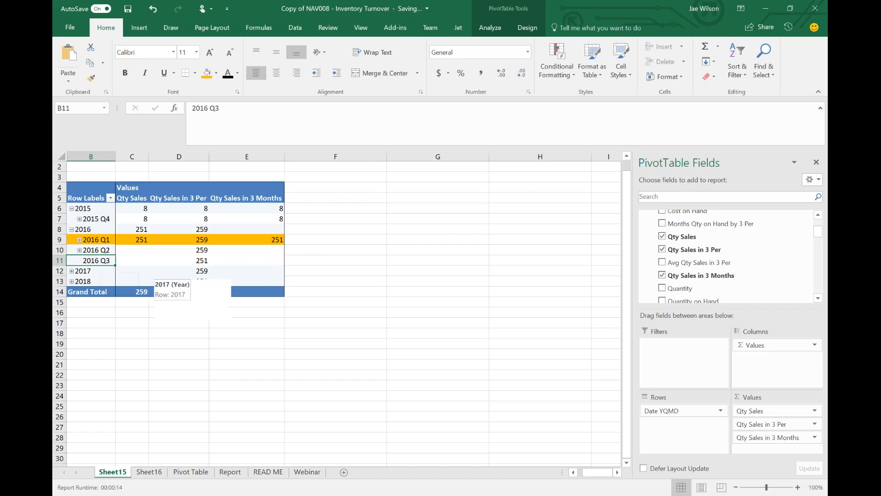
pyautogui.click(248, 259)
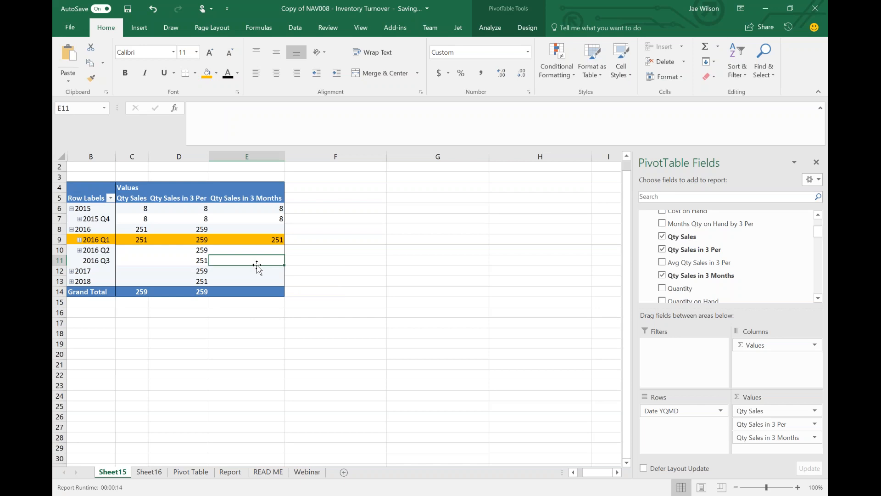
# Step: Collapse the 2016 year again and review its row across all three quantity sales measures
pyautogui.click(84, 230)
pyautogui.keyDown('shift'); pyautogui.click(262, 230); pyautogui.keyUp('shift')
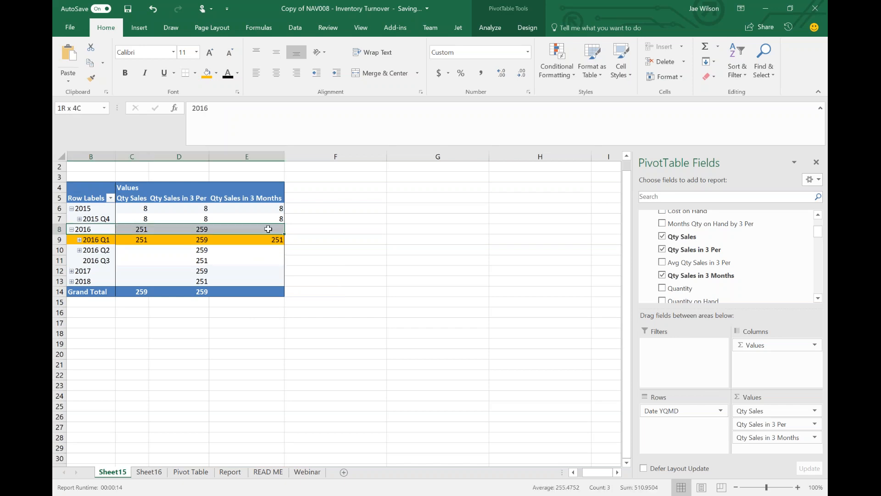
pyautogui.click(72, 229)
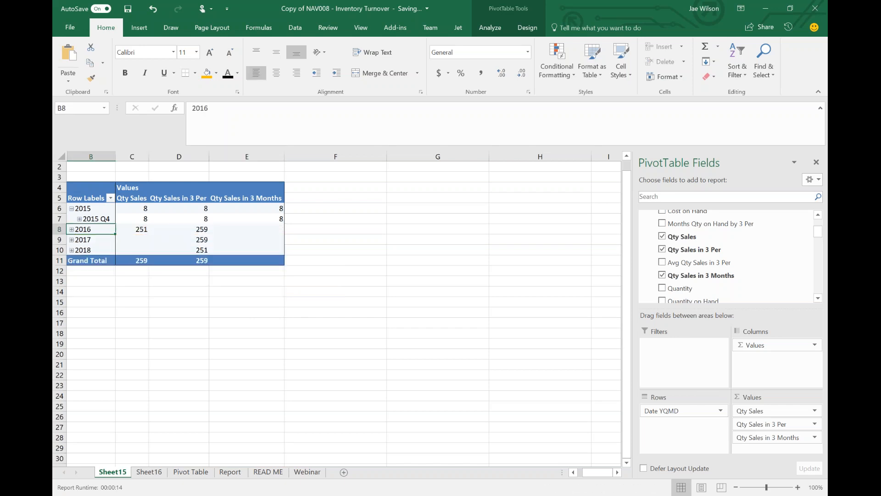
pyautogui.click(190, 231)
pyautogui.moveTo(76, 229); pyautogui.dragTo(264, 229)
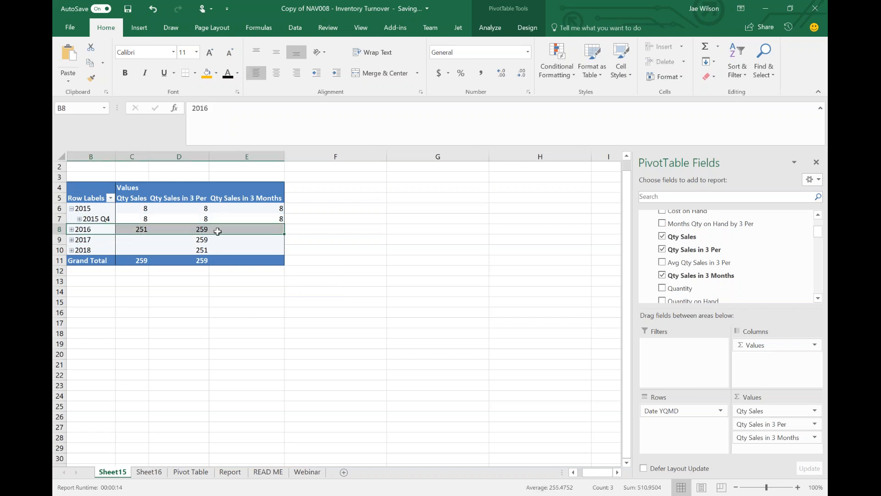
pyautogui.moveTo(195, 230)
# Step: Compare the year-level Qty Sales in 3 Per column with the Qty Sales in 3 Months column, relating the 2016 figure to 2015 and 2016
pyautogui.click(88, 228)
pyautogui.keyDown('ctrl'); pyautogui.click(90, 210); pyautogui.keyUp('ctrl')
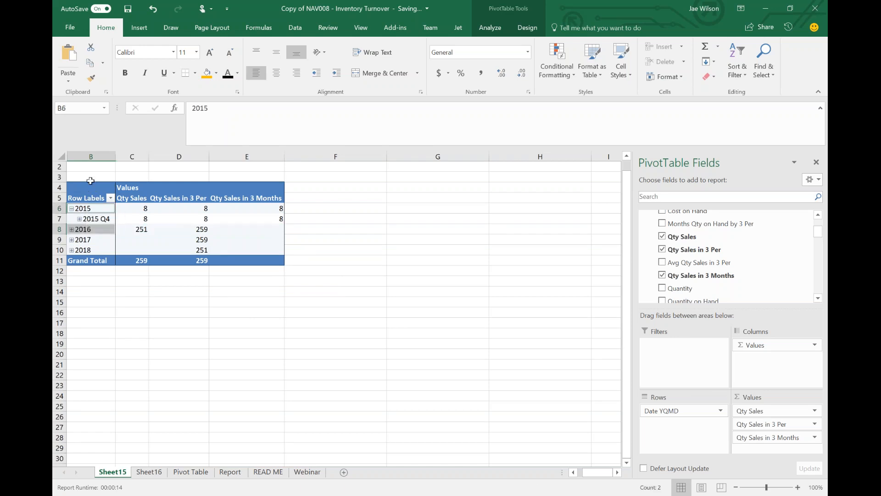
pyautogui.click(176, 229)
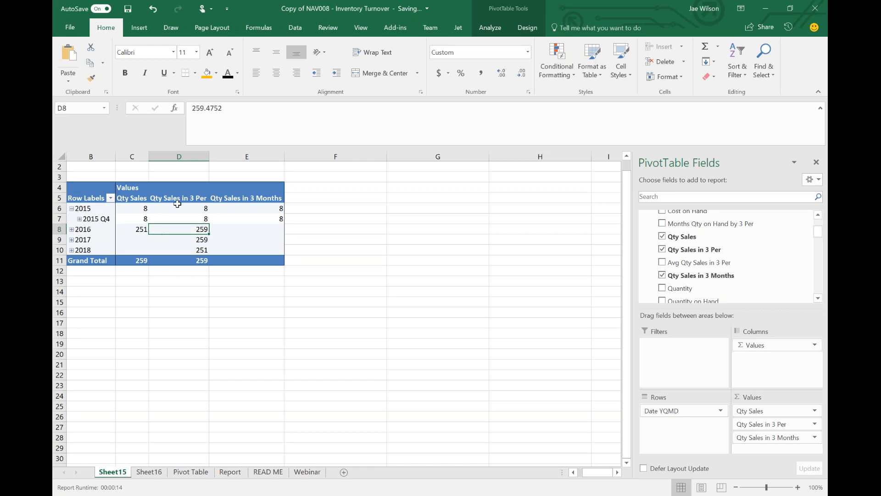
pyautogui.moveTo(177, 204); pyautogui.dragTo(190, 256)
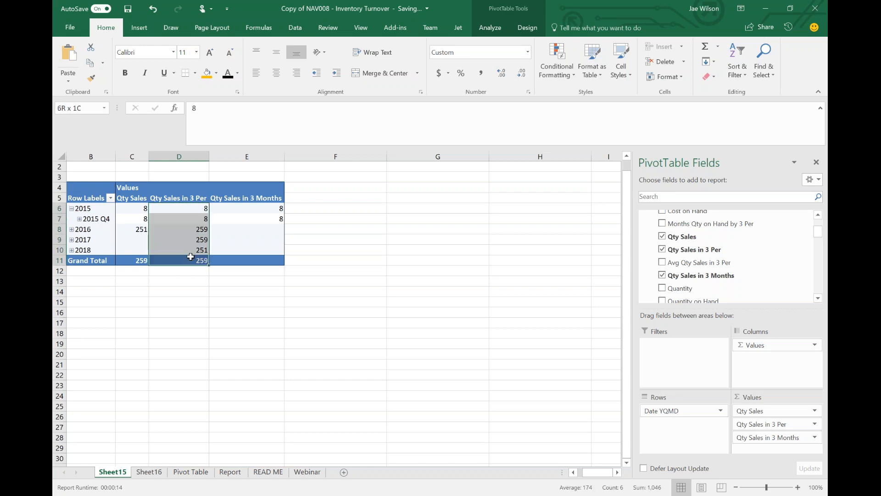
pyautogui.moveTo(267, 210); pyautogui.dragTo(270, 251)
# Step: Replace Qty Sales in 3 Months and Qty Sales in 3 Per in the pivot values with Avg Qty Sales in 3 Per and Avg Qty Sales in 3 Months
pyautogui.moveTo(672, 275); pyautogui.dragTo(672, 276)
pyautogui.click(667, 266)
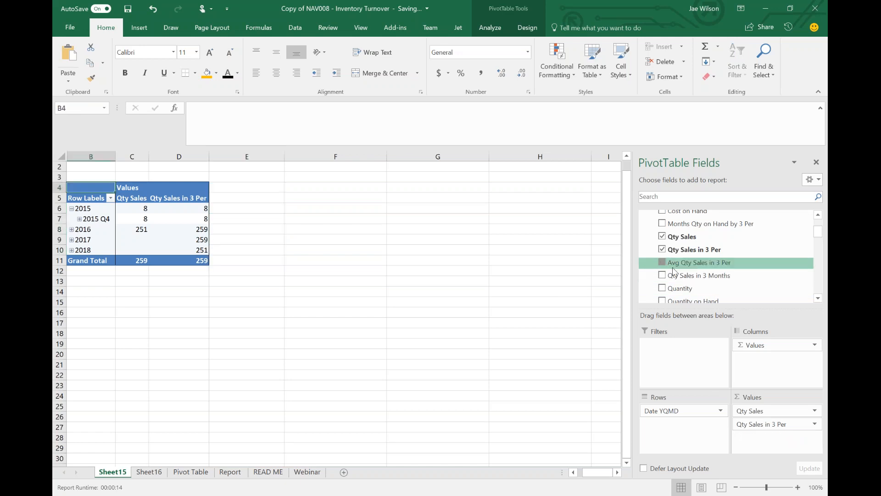
pyautogui.scroll(3, 684, 255)
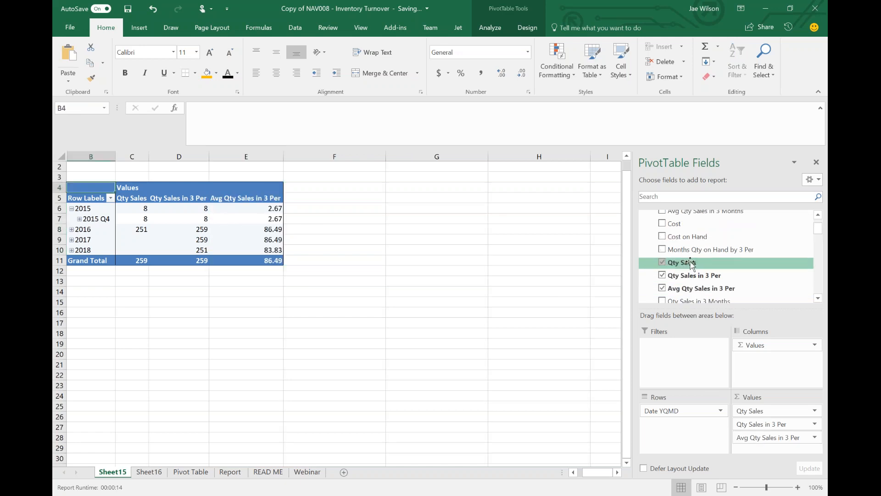
pyautogui.click(679, 237)
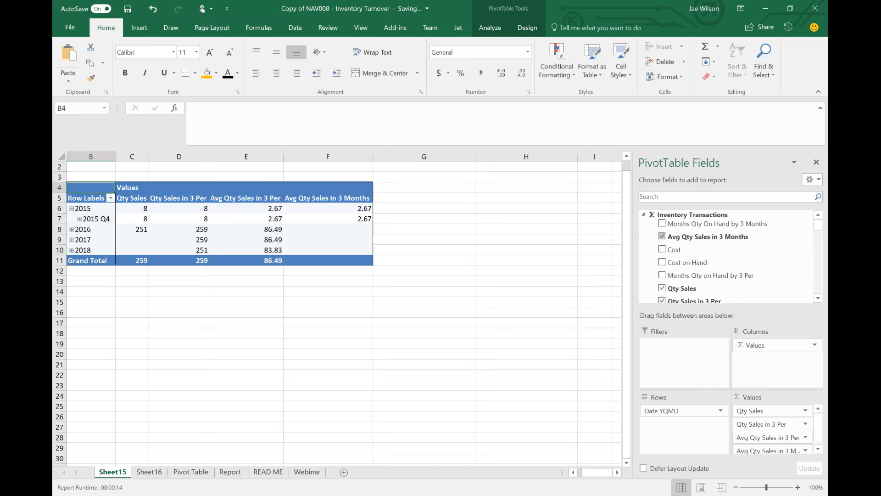
pyautogui.moveTo(723, 426); pyautogui.dragTo(293, 257)
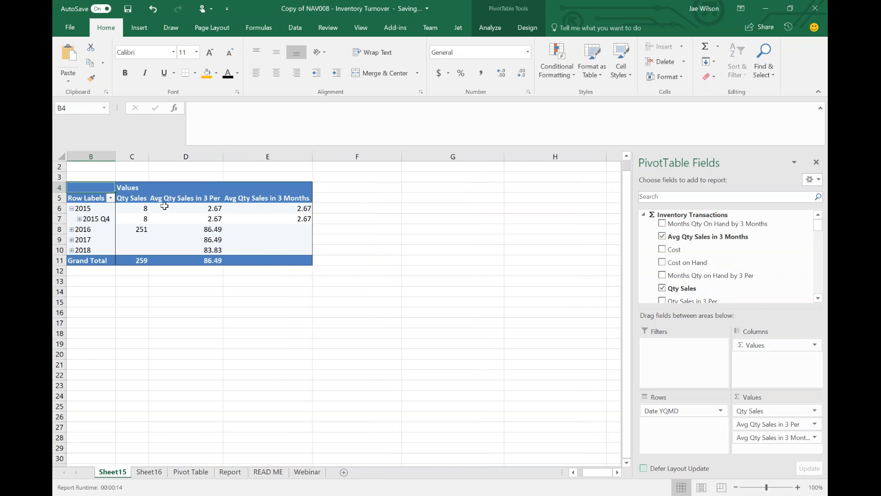
# Step: Compare Avg Qty Sales in 3 Per with Avg Qty Sales in 3 Months for the 2015 through 2018 rows
pyautogui.moveTo(186, 199); pyautogui.dragTo(307, 210)
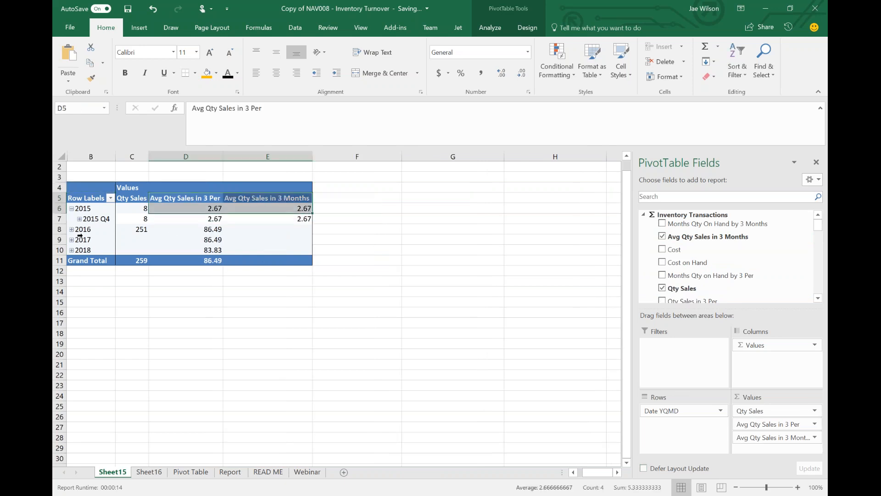
pyautogui.moveTo(80, 232); pyautogui.dragTo(308, 232)
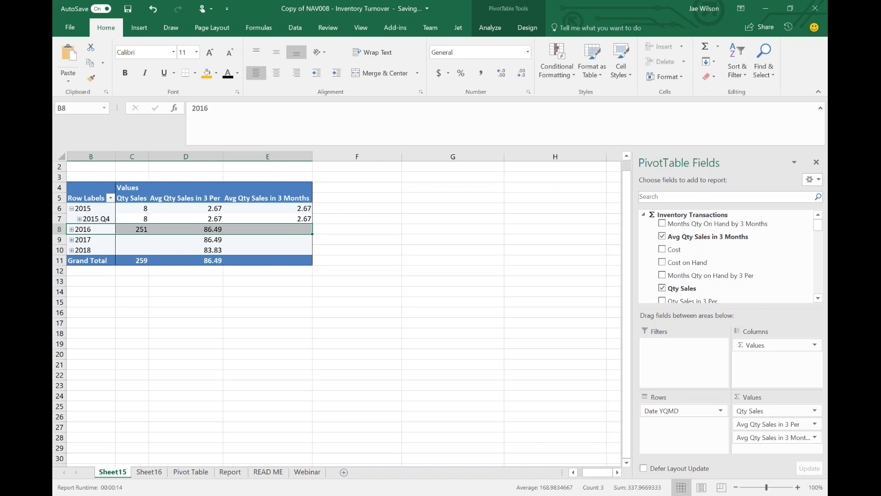
pyautogui.moveTo(210, 208); pyautogui.dragTo(284, 252)
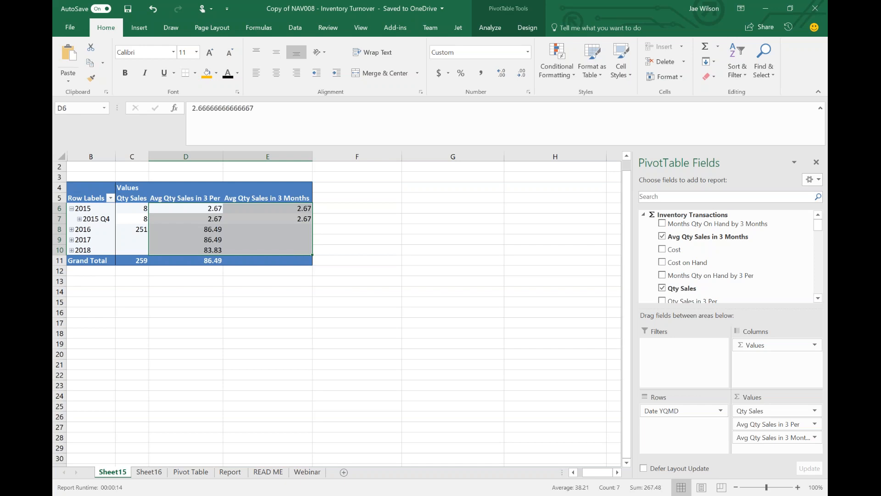
pyautogui.click(205, 216)
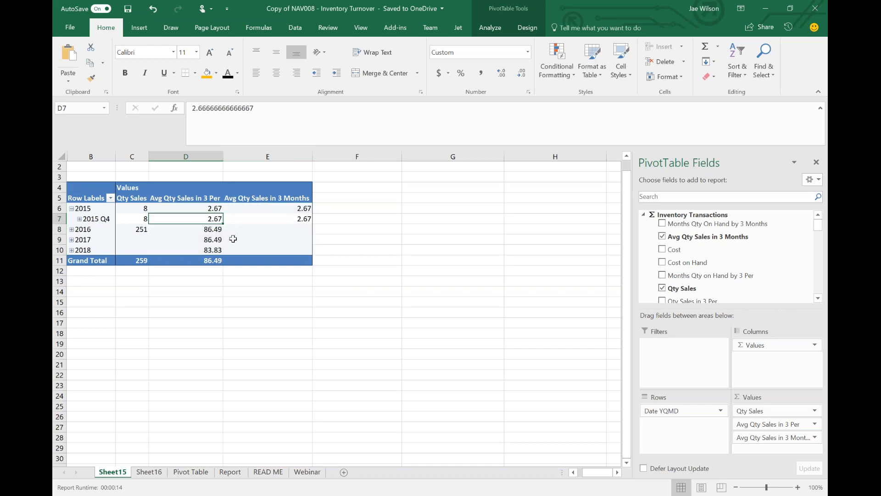
# Step: Remove the Date YQMD rows, add Months Qty On Hand by 3 Months, and take both average measures out of the values
pyautogui.moveTo(662, 411); pyautogui.dragTo(618, 388)
pyautogui.click(662, 224)
pyautogui.moveTo(771, 437); pyautogui.dragTo(687, 263)
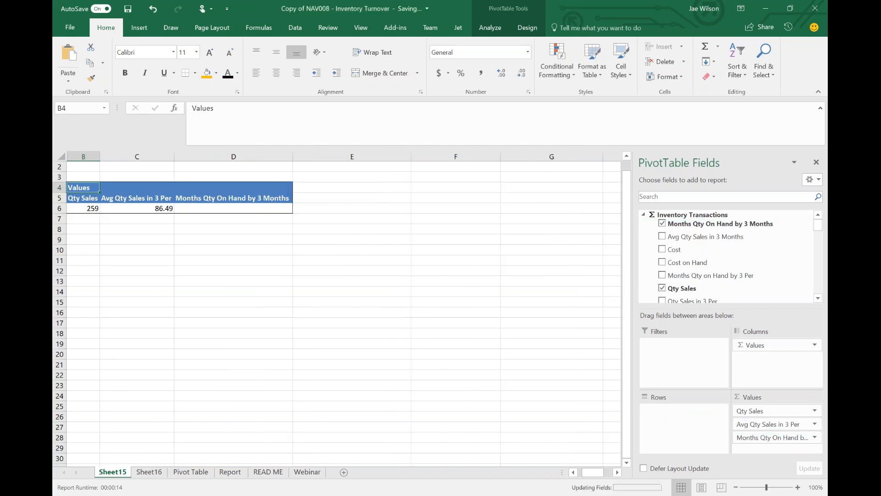
pyautogui.scroll(-8, 687, 262)
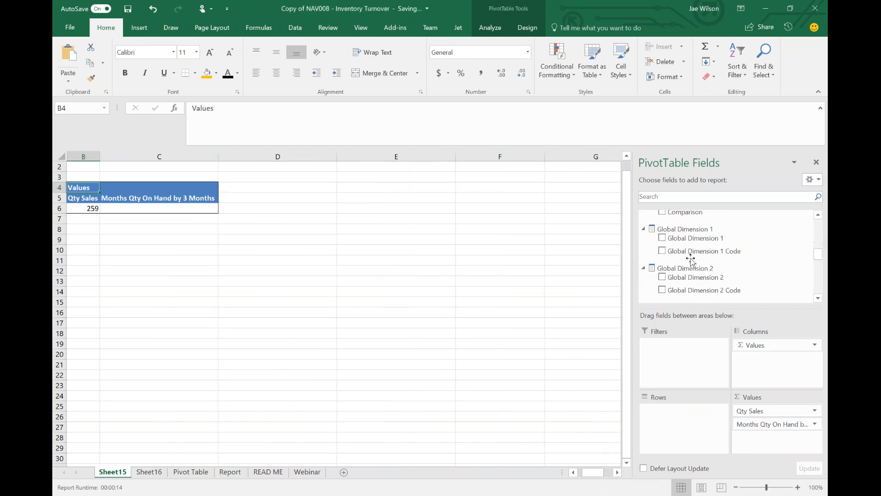
# Step: Add the Item field from the Item dimension to the pivot table rows
pyautogui.scroll(-3, 692, 261)
pyautogui.scroll(3, 691, 260)
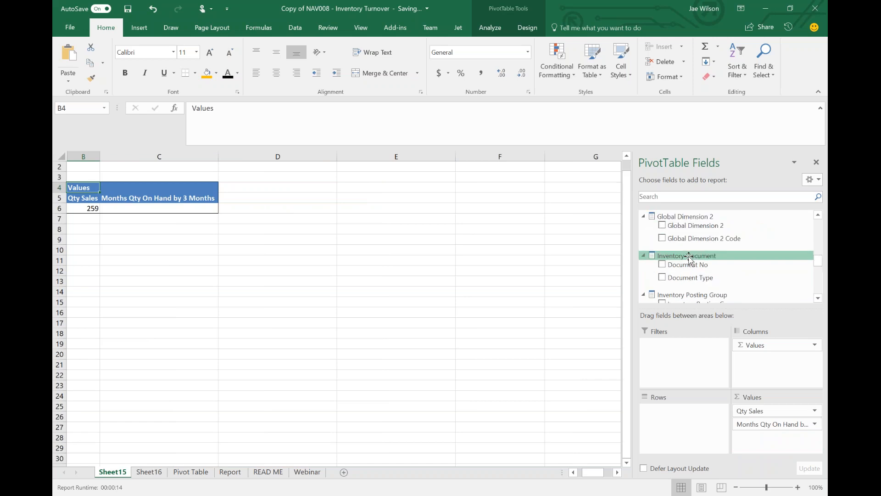
pyautogui.scroll(3, 689, 271)
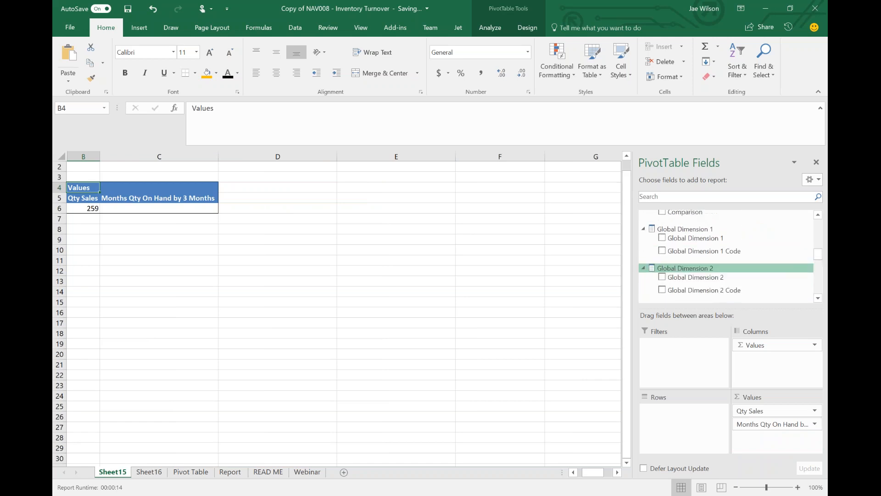
pyautogui.scroll(-3, 689, 271)
pyautogui.scroll(-3, 689, 266)
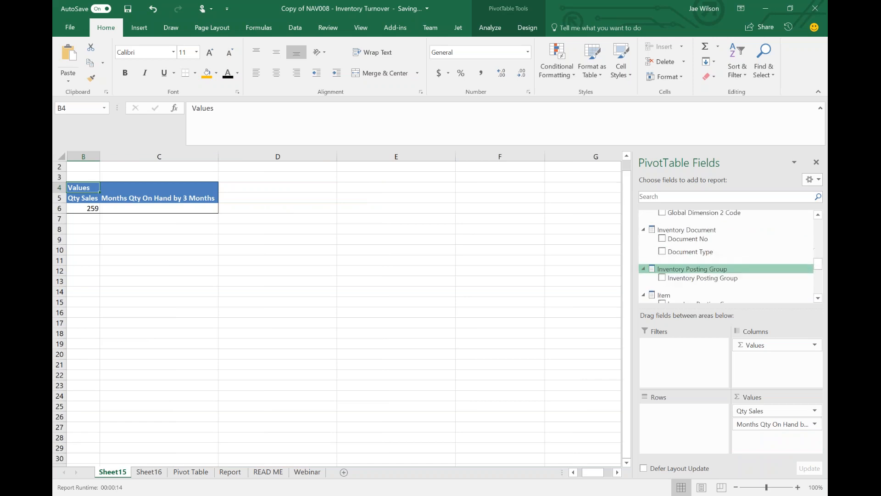
pyautogui.moveTo(672, 291); pyautogui.dragTo(661, 434)
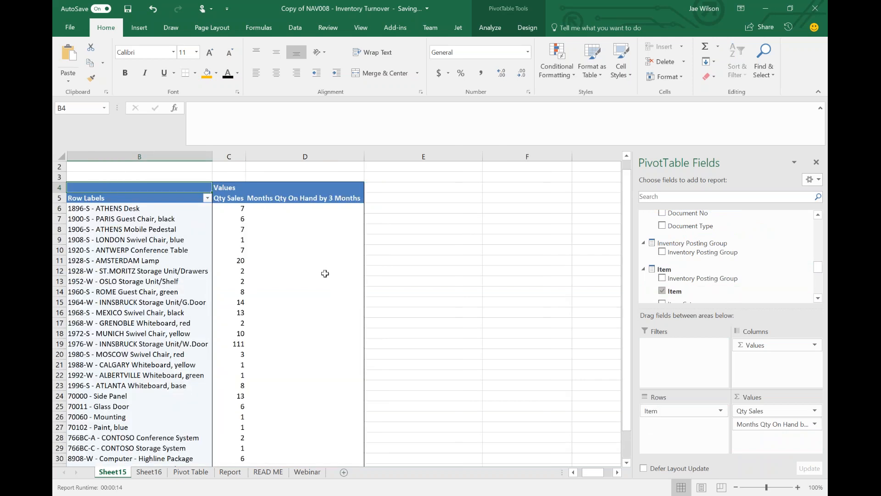
# Step: Place Months Qty on Hand by 3 Per ahead of Months Qty On Hand by 3 Months in the pivot values
pyautogui.click(322, 271)
pyautogui.moveTo(791, 429); pyautogui.dragTo(551, 342)
pyautogui.moveTo(818, 256); pyautogui.dragTo(821, 222)
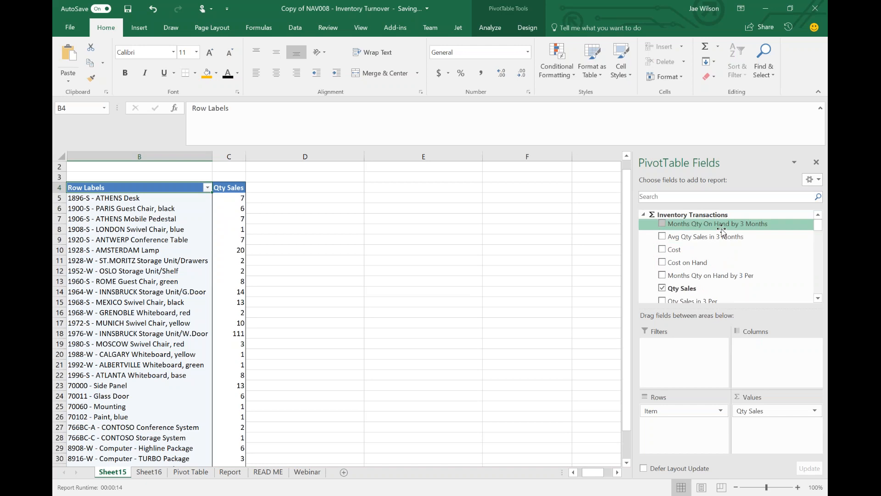
pyautogui.moveTo(702, 275); pyautogui.dragTo(775, 417)
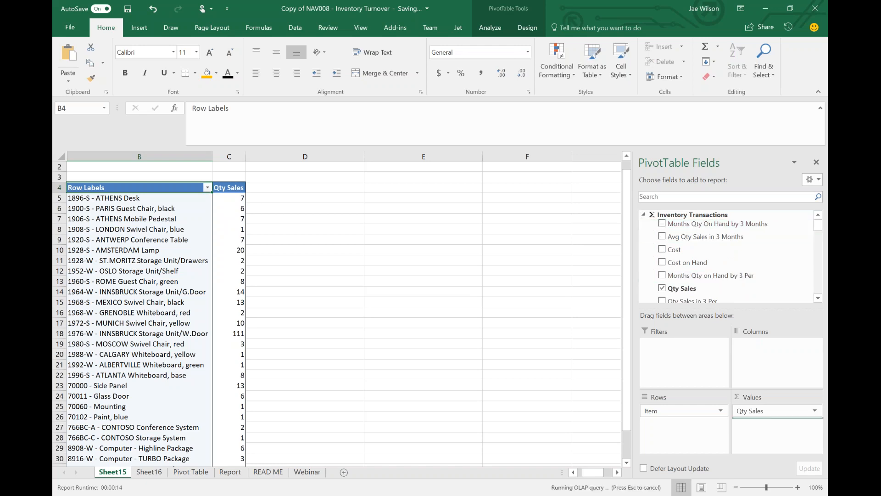
pyautogui.click(286, 220)
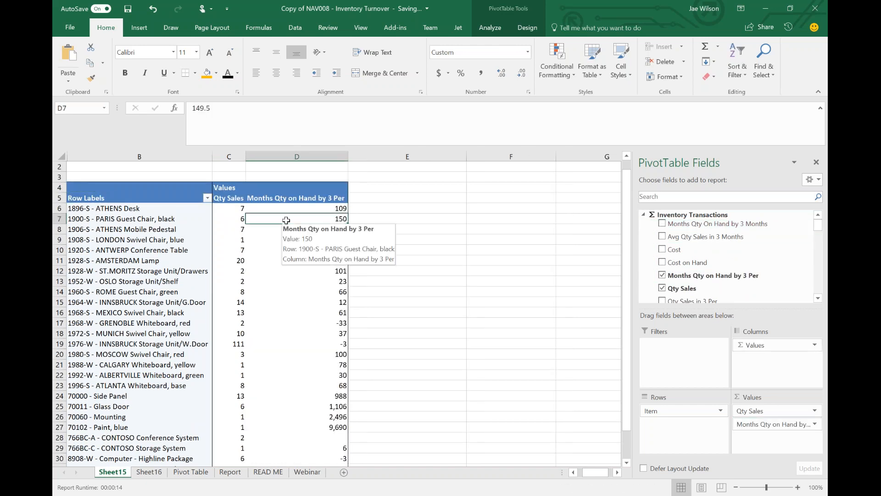
pyautogui.click(662, 224)
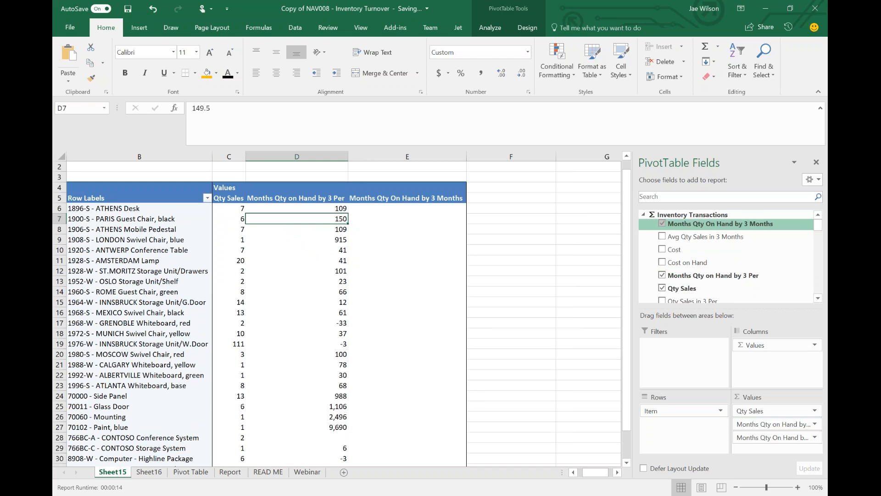
# Step: Add Quantity on Hand to the values ahead of both months-on-hand measures, and take out Qty Sales
pyautogui.scroll(-1, 314, 254)
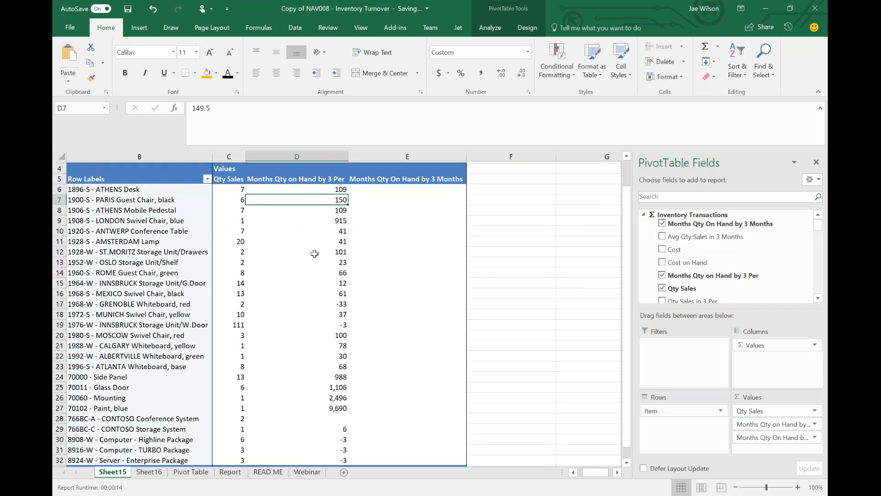
pyautogui.moveTo(237, 178); pyautogui.dragTo(229, 415)
pyautogui.scroll(-2, 693, 266)
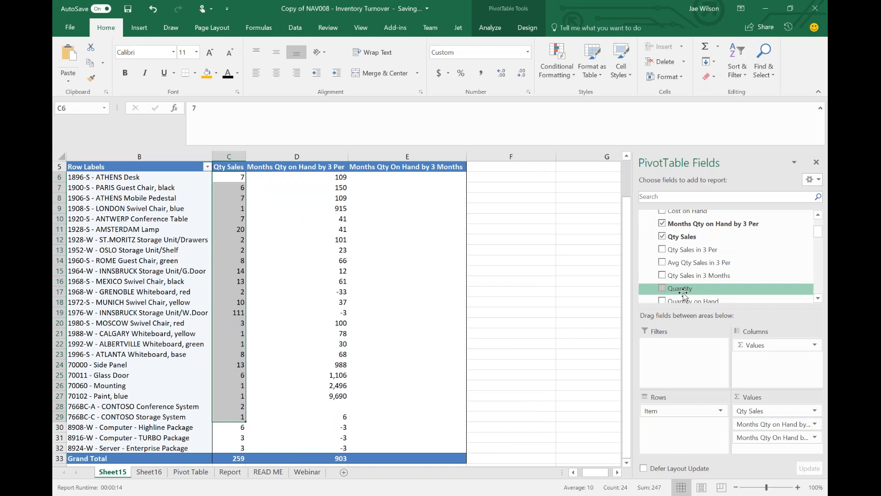
pyautogui.click(661, 300)
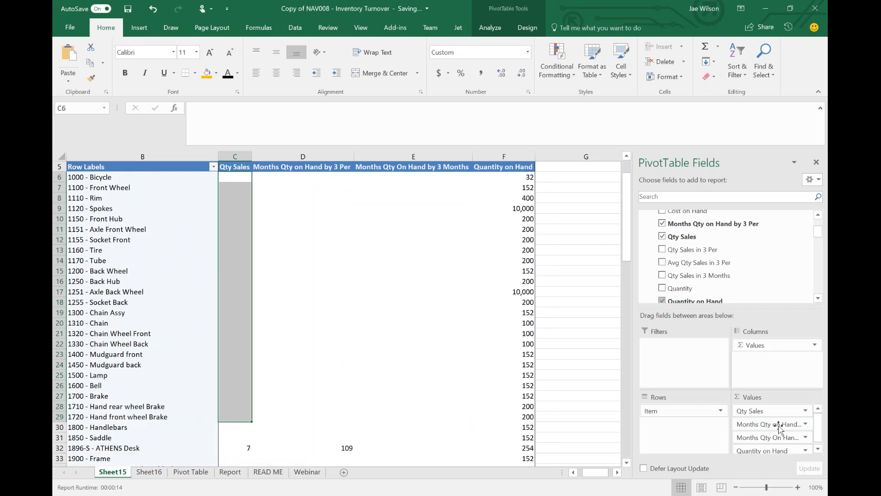
pyautogui.moveTo(762, 450); pyautogui.dragTo(784, 431)
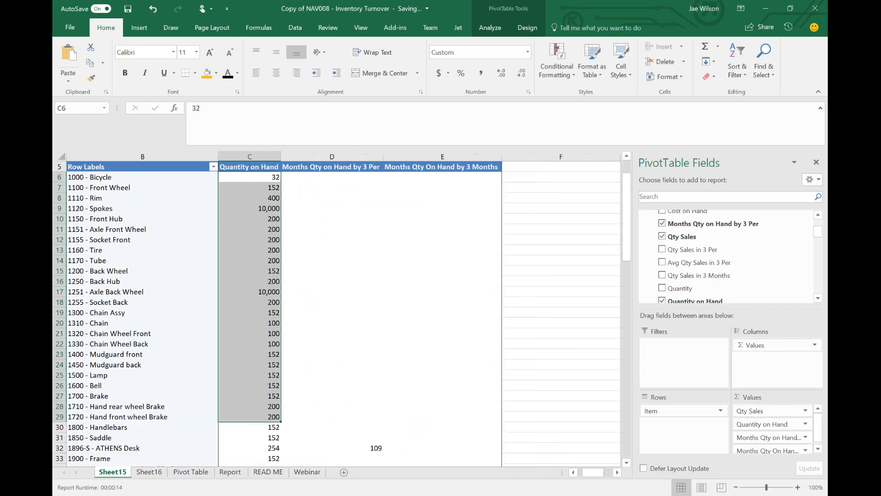
pyautogui.moveTo(252, 177); pyautogui.dragTo(252, 447)
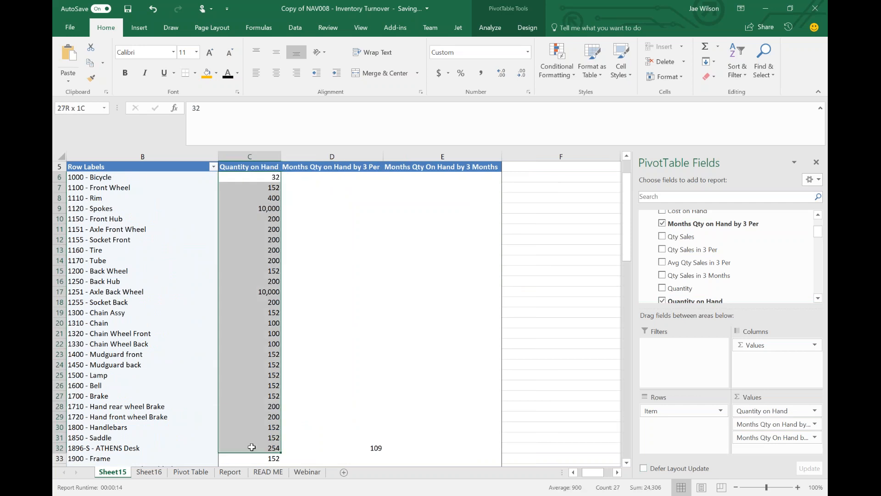
# Step: Add Avg Qty Sales in 3 Per to the values and compare it with Quantity on Hand for the item rows
pyautogui.moveTo(341, 187); pyautogui.dragTo(445, 438)
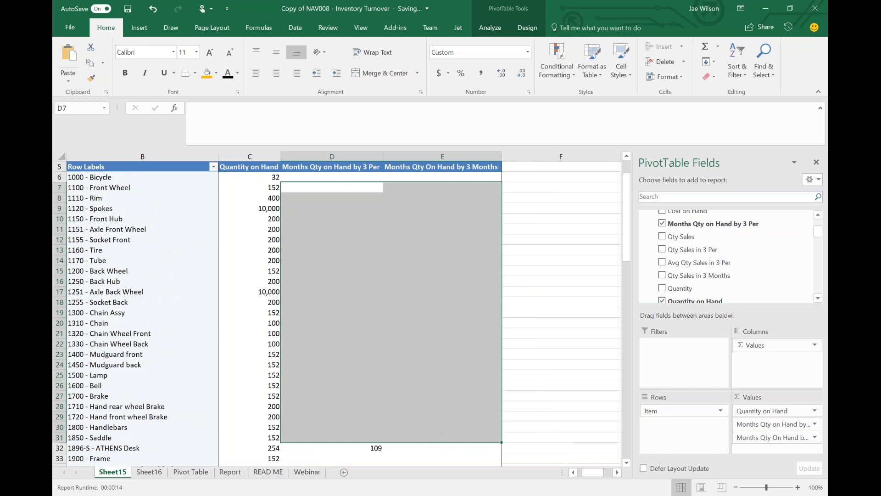
pyautogui.click(270, 188)
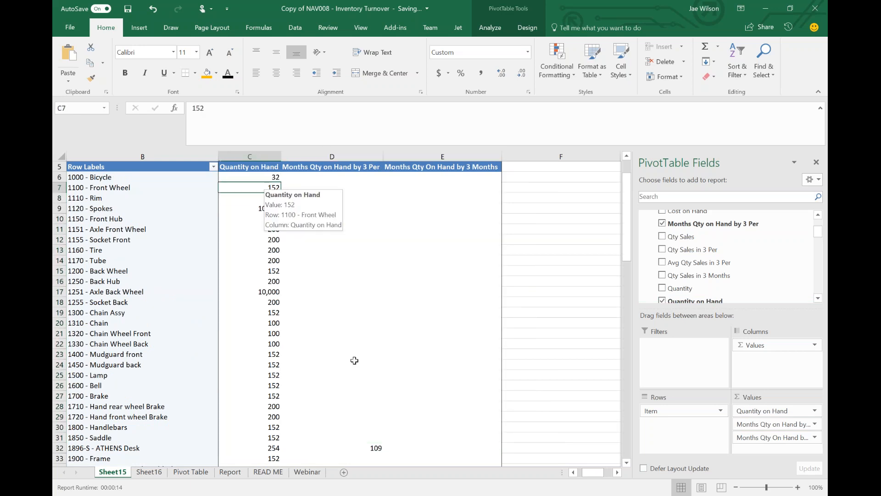
pyautogui.click(662, 262)
pyautogui.moveTo(517, 179); pyautogui.dragTo(574, 232)
pyautogui.click(520, 157)
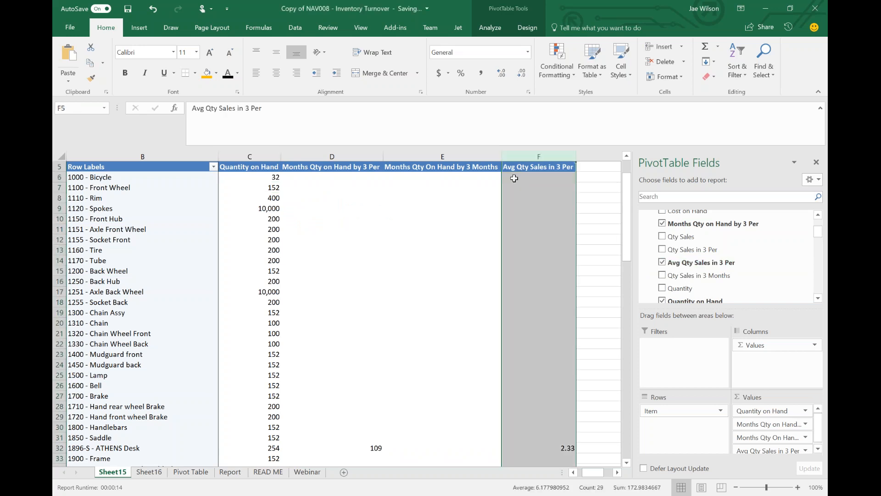
pyautogui.moveTo(514, 178); pyautogui.dragTo(523, 435)
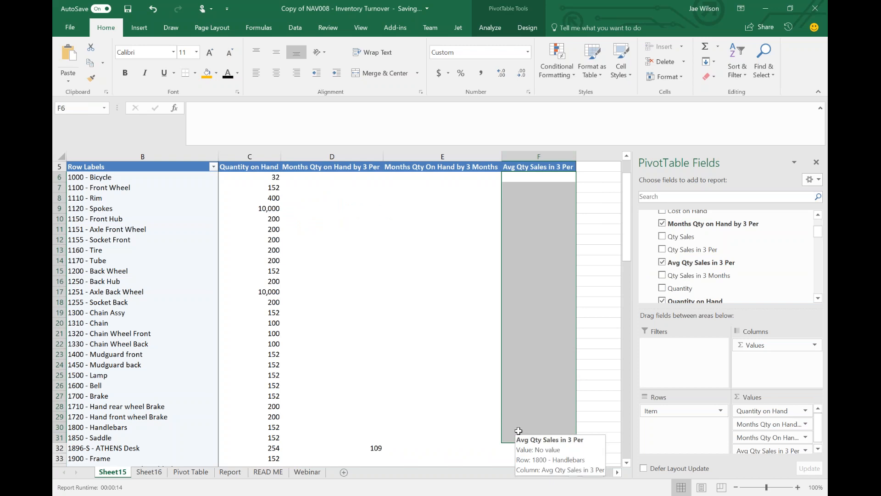
pyautogui.moveTo(247, 187); pyautogui.dragTo(252, 375)
pyautogui.moveTo(547, 179); pyautogui.dragTo(539, 421)
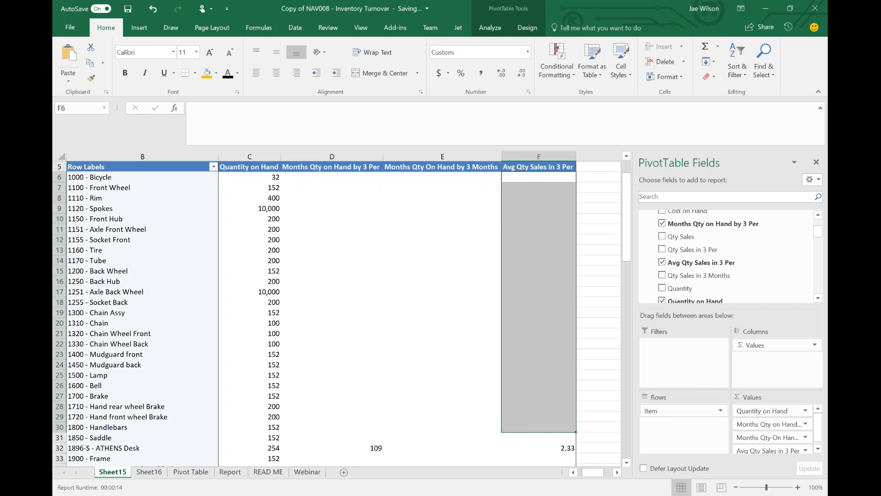
# Step: Switch to Jet Data Manager Server and open the Months Qty on Hand by 3 Per measure to examine its division formula
pyautogui.hotkey('alt', 'Tab')
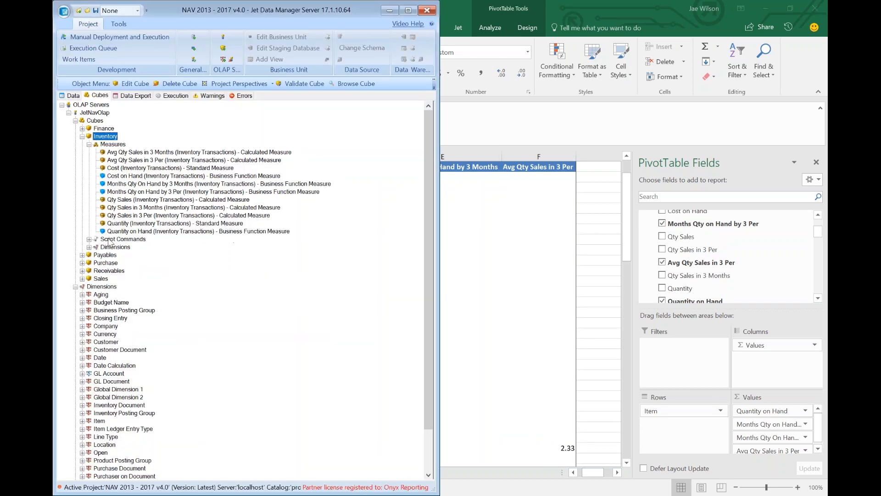
pyautogui.rightClick(154, 192)
pyautogui.click(191, 198)
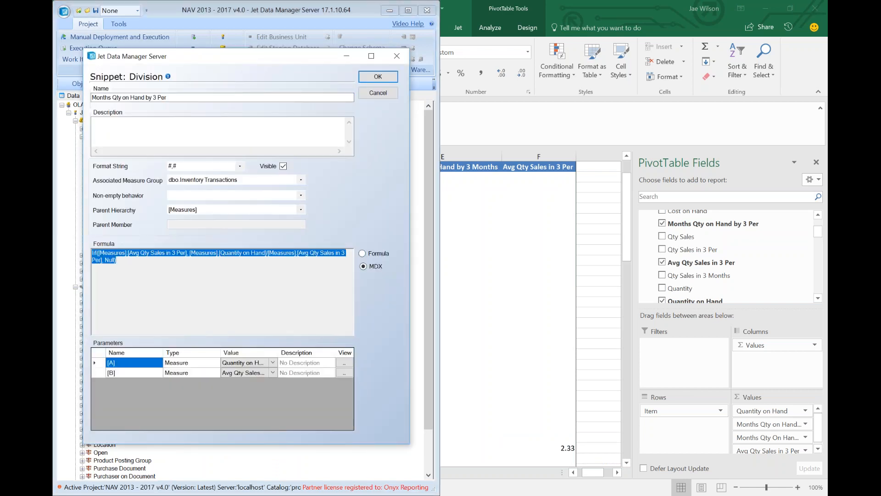
# Step: Switch to the OneNote page and review the condition, division and Null parts of the Months Inventory on Hand Iif formula
pyautogui.hotkey('alt', 'Tab')
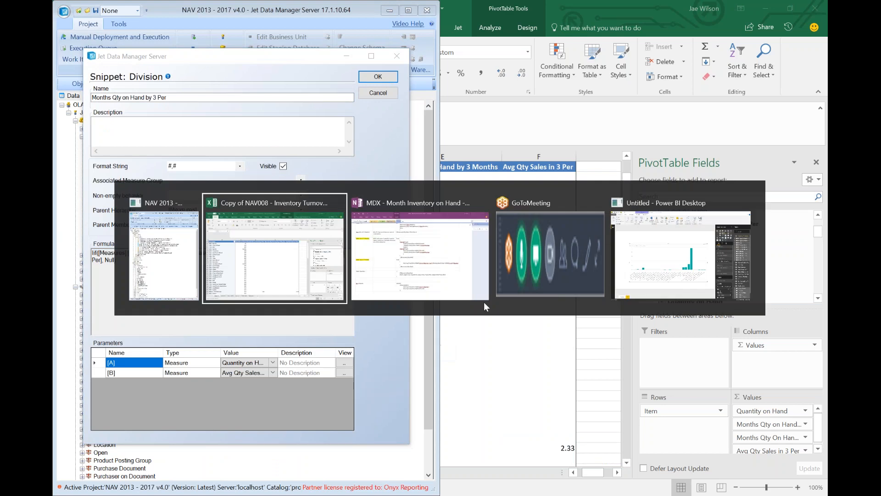
pyautogui.click(483, 299)
pyautogui.scroll(1, 450, 276)
pyautogui.scroll(6, 450, 276)
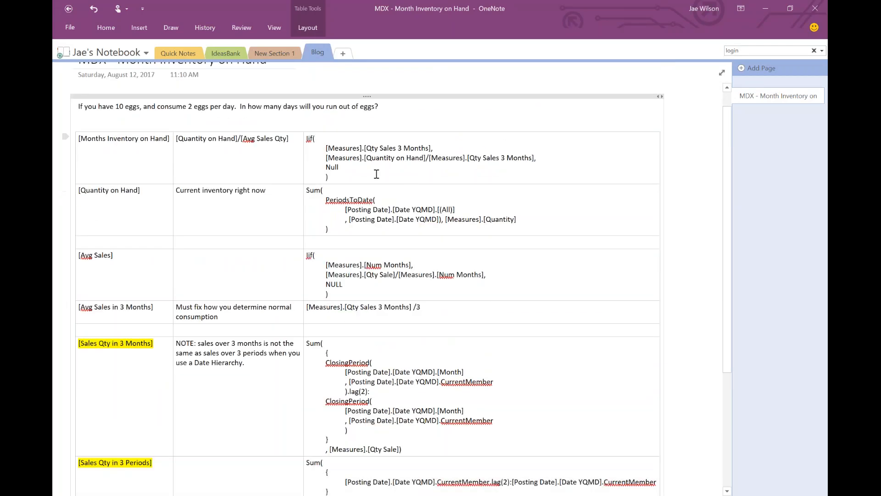
pyautogui.doubleClick(310, 140)
pyautogui.moveTo(325, 148); pyautogui.dragTo(449, 146)
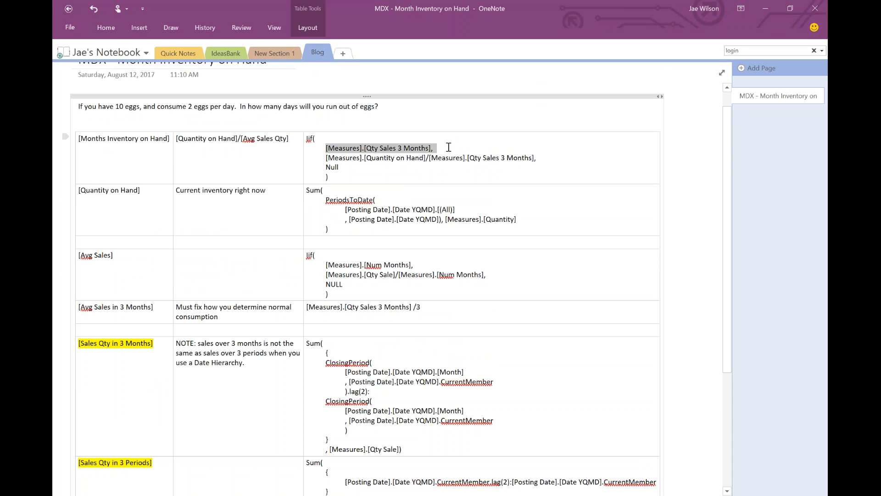
pyautogui.moveTo(325, 158); pyautogui.dragTo(540, 157)
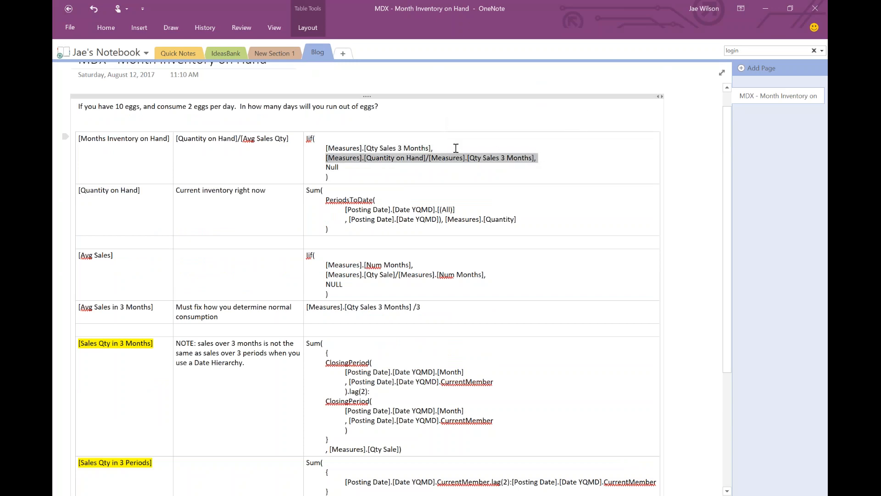
pyautogui.doubleClick(408, 149)
pyautogui.doubleClick(332, 167)
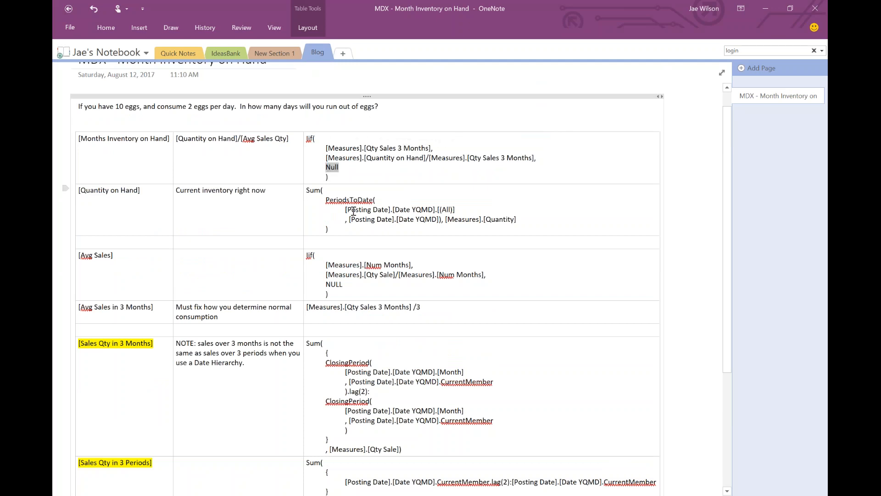
# Step: Switch back to Excel and compare both months-on-hand columns with Quantity on Hand for the items from Bicycle to ATHENS Desk
pyautogui.hotkey('alt', 'Tab')
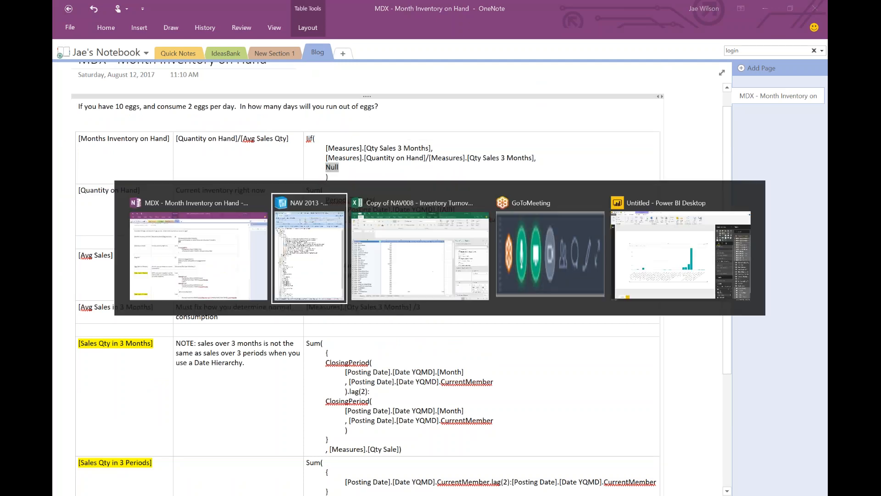
pyautogui.hotkey('alt', 'Tab')
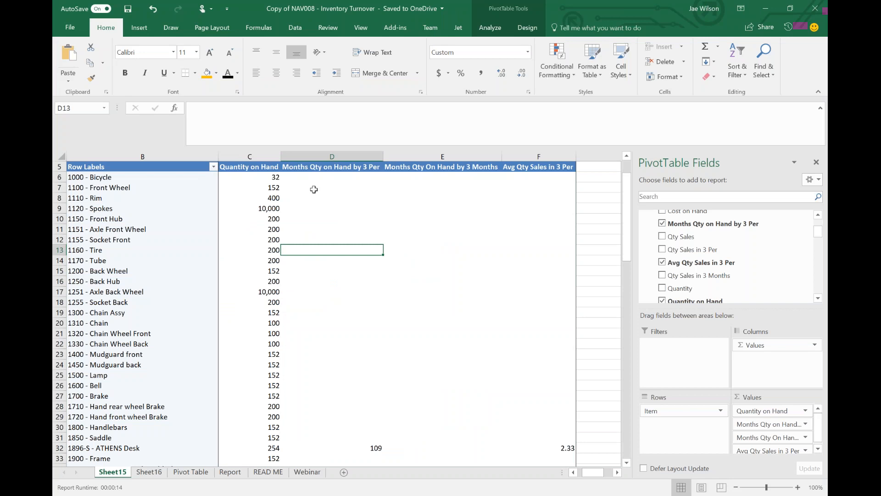
pyautogui.moveTo(347, 191); pyautogui.dragTo(414, 437)
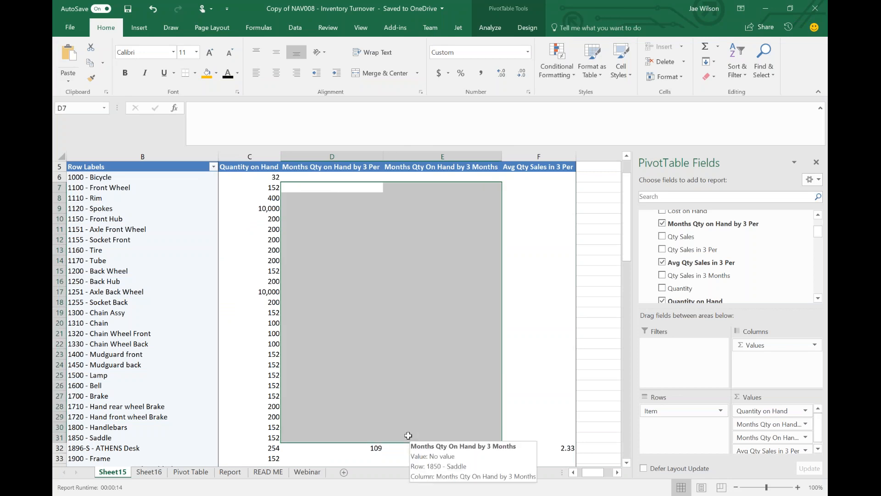
pyautogui.moveTo(266, 184); pyautogui.dragTo(251, 435)
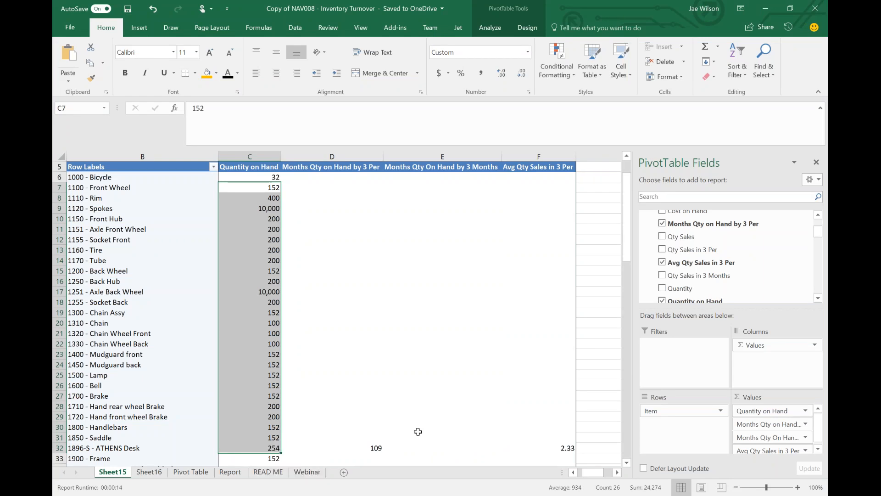
# Step: Return to the OneNote page and relate the eggs consumption question to the Null result in the Months Inventory on Hand formula
pyautogui.click(466, 495)
pyautogui.moveTo(100, 107); pyautogui.dragTo(138, 108)
pyautogui.moveTo(239, 107); pyautogui.dragTo(372, 111)
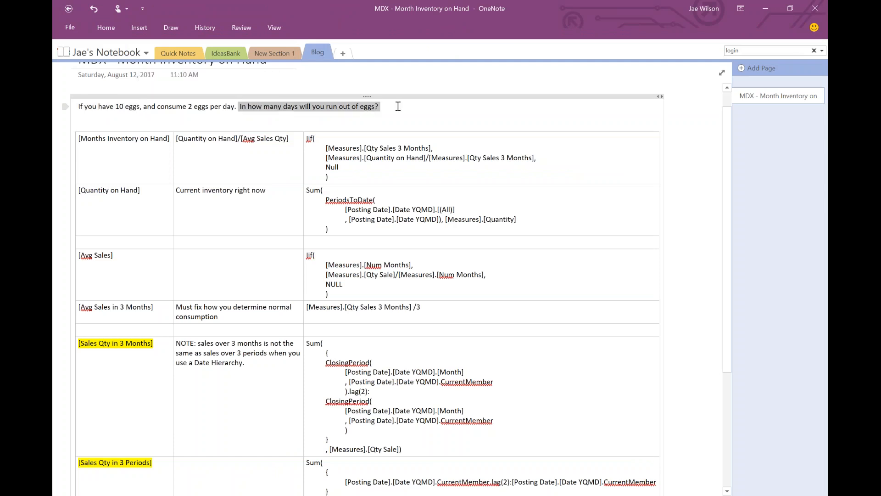
pyautogui.moveTo(147, 106); pyautogui.dragTo(419, 112)
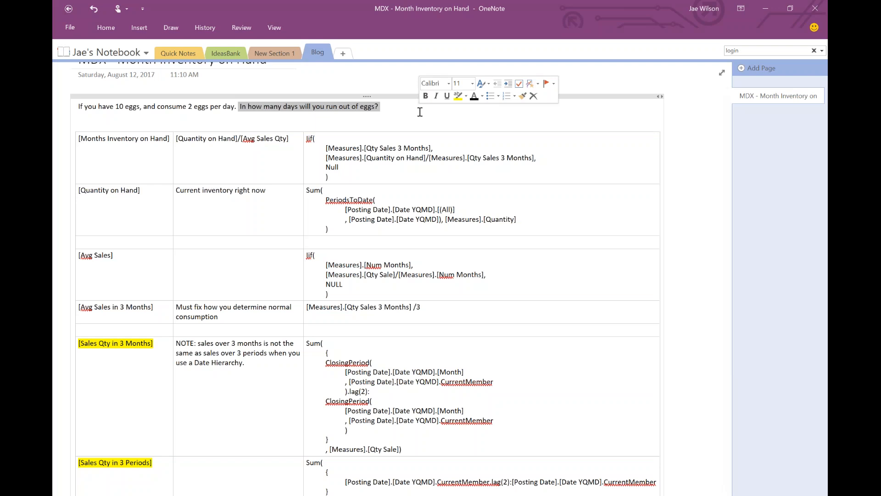
pyautogui.doubleClick(332, 167)
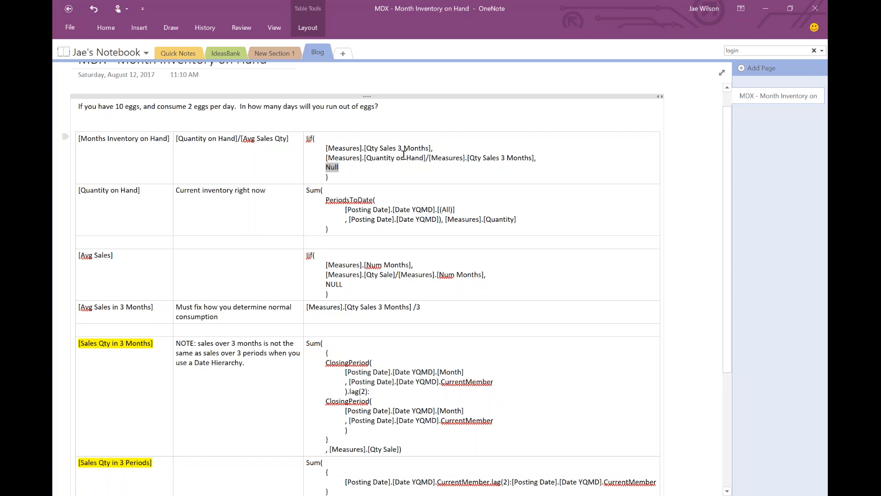
# Step: Change the condition of the Months Inventory on Hand formula to [Measures].[Avg Sales 3 Months]
pyautogui.click(388, 144)
pyautogui.write('a')
pyautogui.click(379, 148)
pyautogui.hotkey('shift', 'Left')
pyautogui.hotkey('shift', 'Left')
pyautogui.hotkey('shift', 'Left')
pyautogui.hotkey('shift', 'Left')
pyautogui.write('Avg')
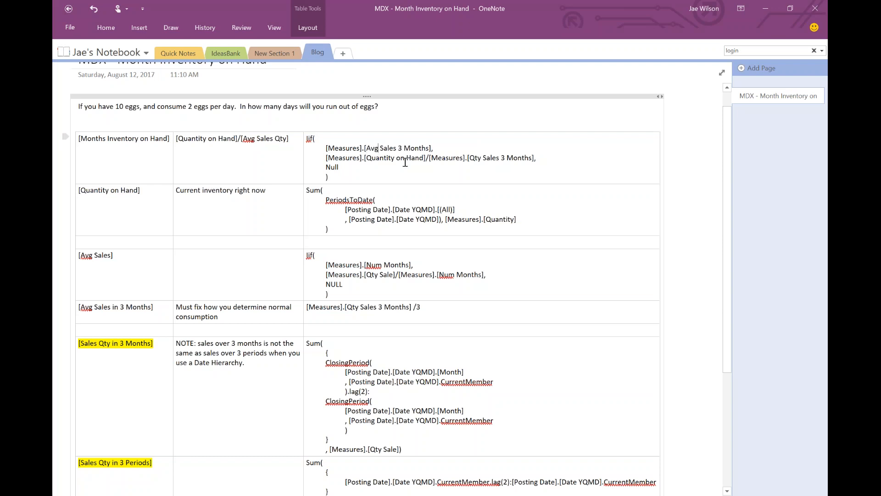
# Step: Switch to Excel and examine the months-on-hand and average sales columns from Bicycle down to Handlebars
pyautogui.hotkey('alt', 'Tab')
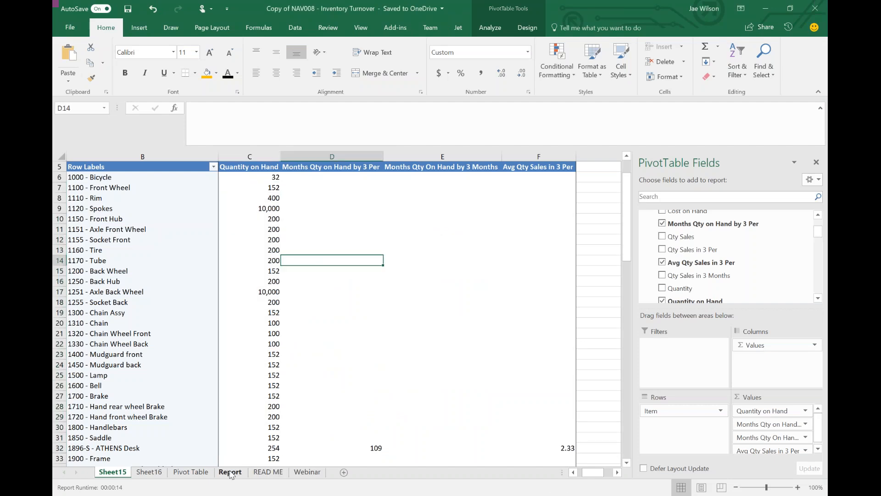
pyautogui.moveTo(331, 177); pyautogui.dragTo(513, 426)
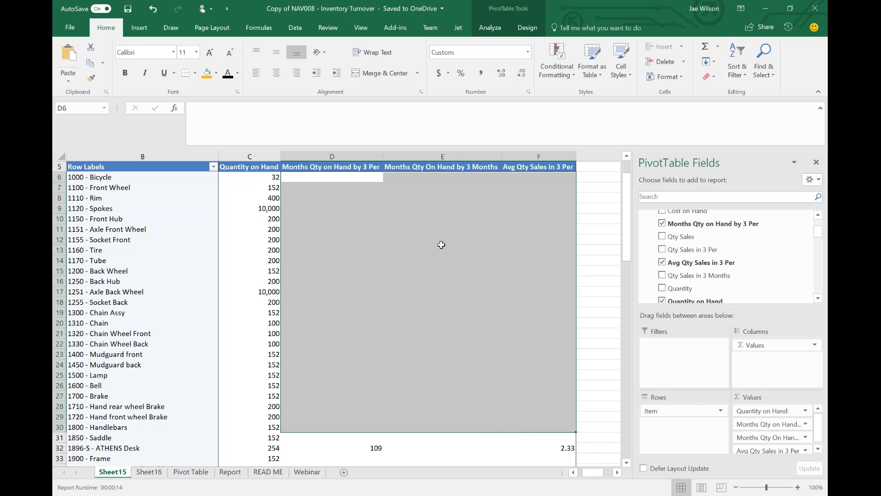
# Step: Switch to Power BI Desktop, enlarge the Months Qty on Hand by Item chart, move it up the page and narrow it to about half width
pyautogui.click(298, 269)
pyautogui.moveTo(139, 217); pyautogui.dragTo(504, 401)
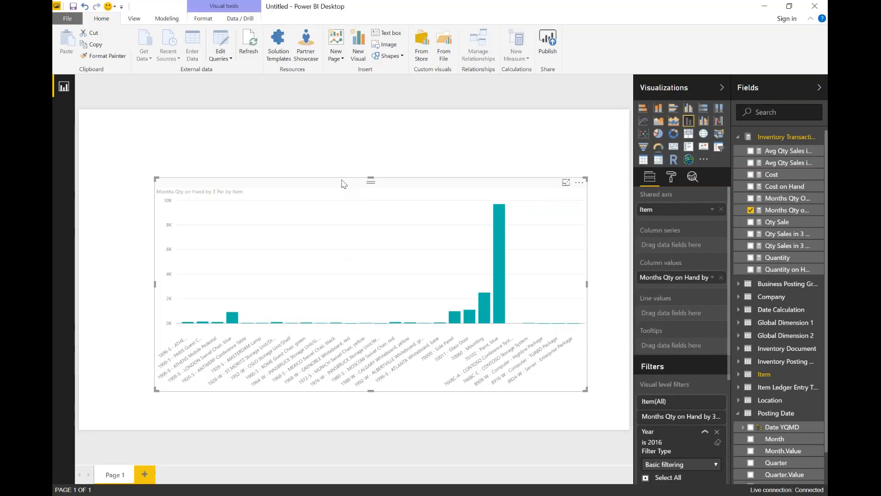
pyautogui.moveTo(295, 164); pyautogui.dragTo(292, 157)
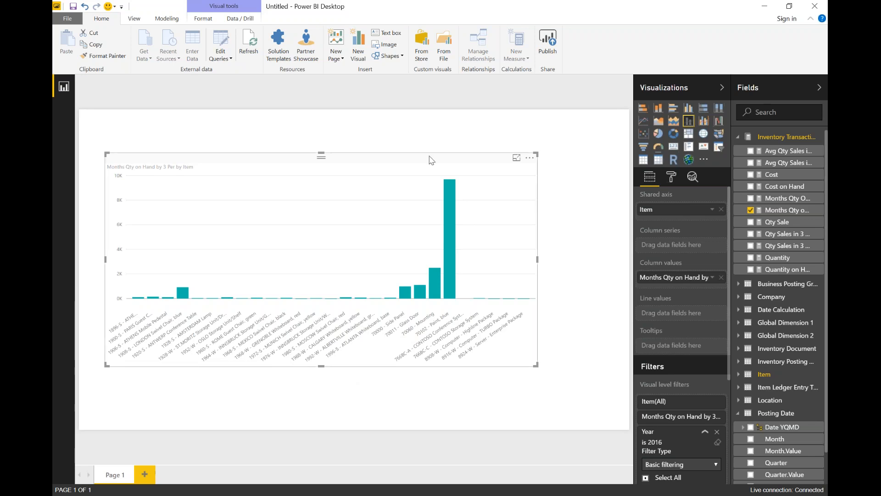
pyautogui.moveTo(447, 210)
pyautogui.moveTo(537, 259); pyautogui.dragTo(338, 261)
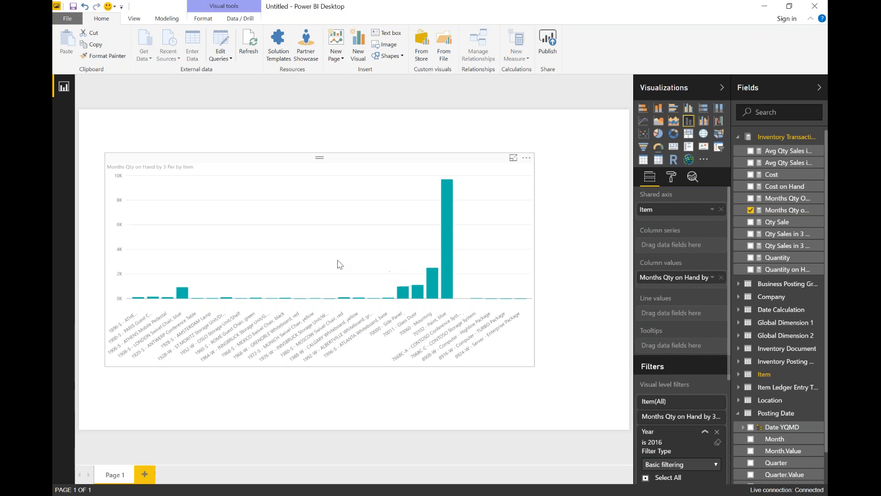
# Step: Insert an empty pie chart in the free area beside the months-on-hand column chart, keeping the column chart's own type
pyautogui.click(659, 136)
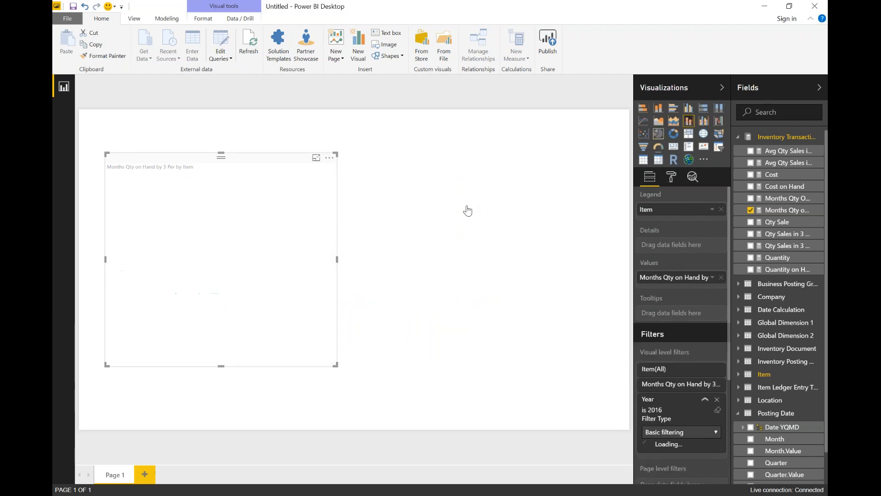
pyautogui.click(447, 217)
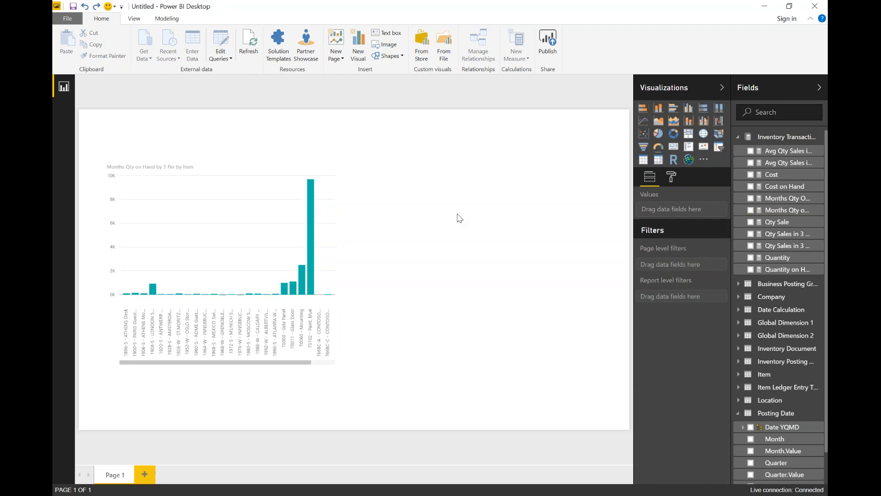
pyautogui.click(661, 134)
pyautogui.moveTo(442, 183); pyautogui.dragTo(496, 268)
# Step: Build the pie chart with Location as its legend and Cost as its value in place of Qty Sale
pyautogui.moveTo(760, 226); pyautogui.dragTo(438, 264)
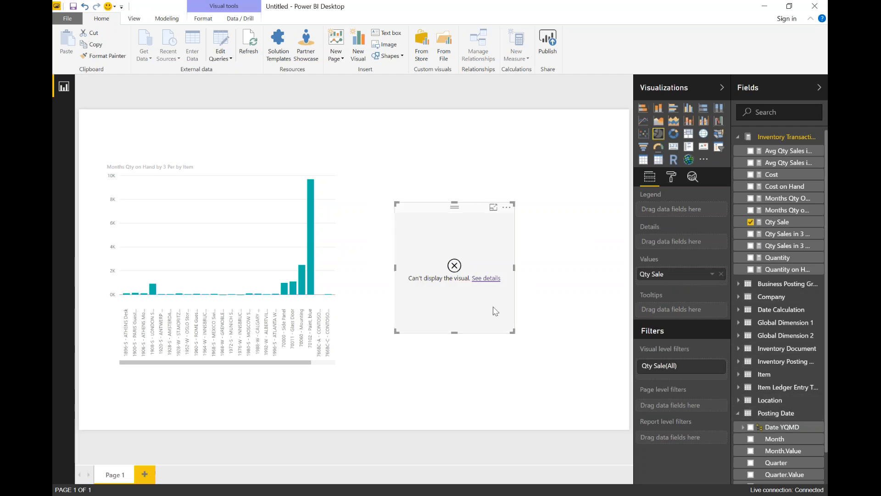
pyautogui.click(739, 401)
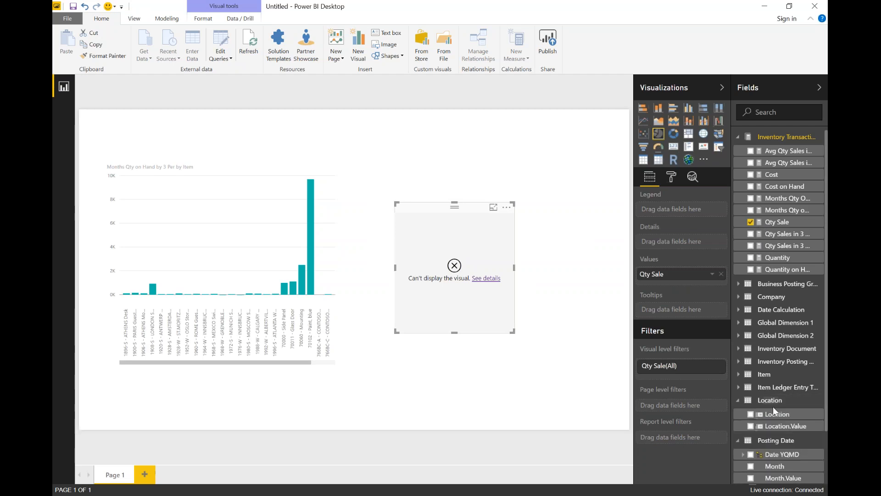
pyautogui.click(750, 415)
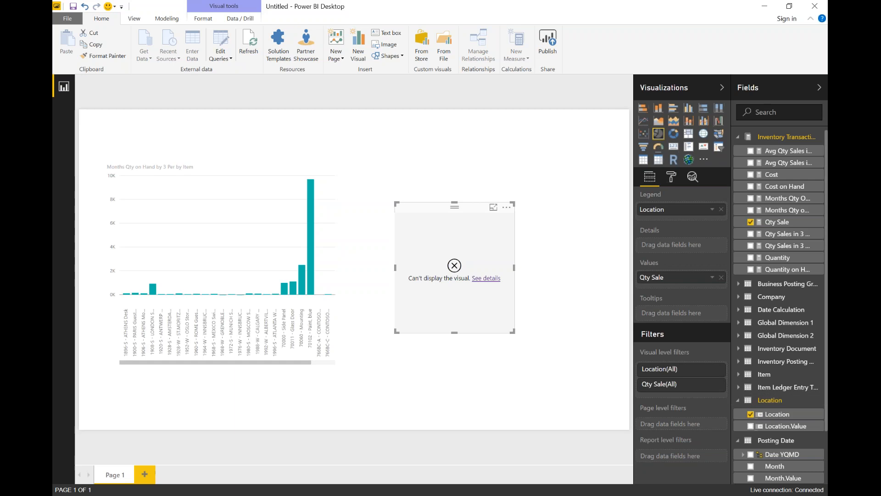
pyautogui.click(721, 277)
pyautogui.click(750, 174)
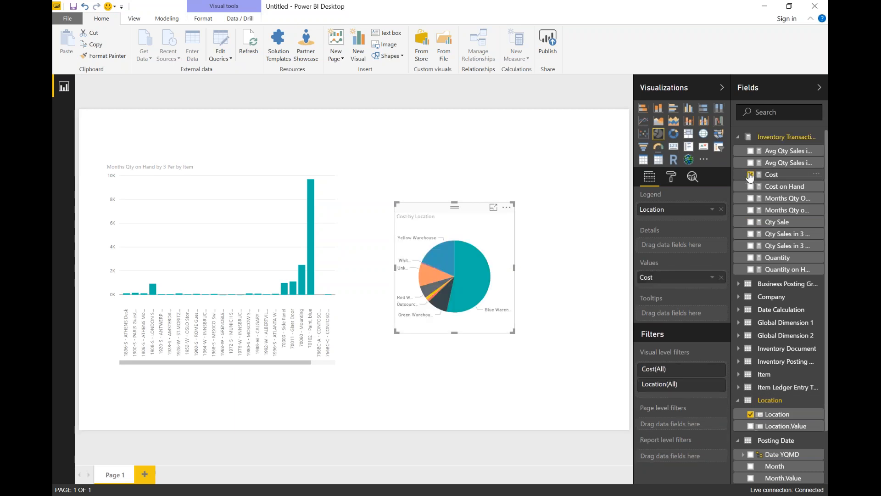
# Step: Cross-highlight the pie chart by the Paint, blue and Mounting bars of the column chart
pyautogui.click(309, 203)
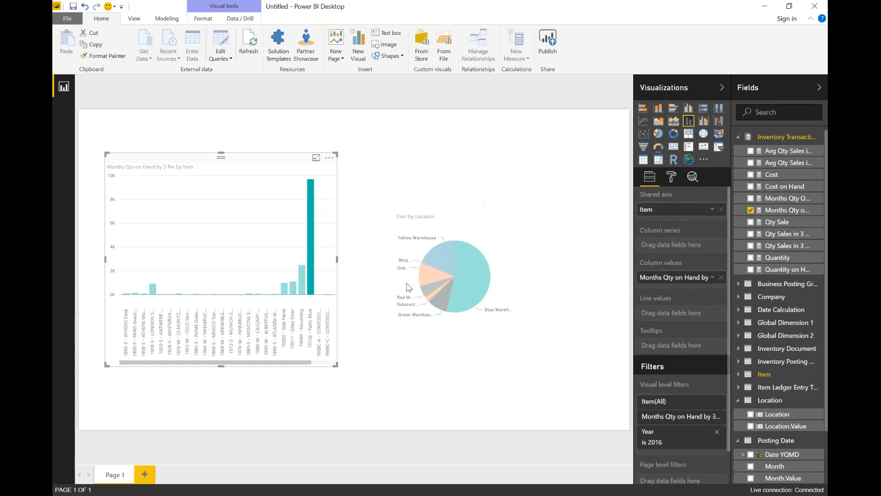
pyautogui.click(304, 279)
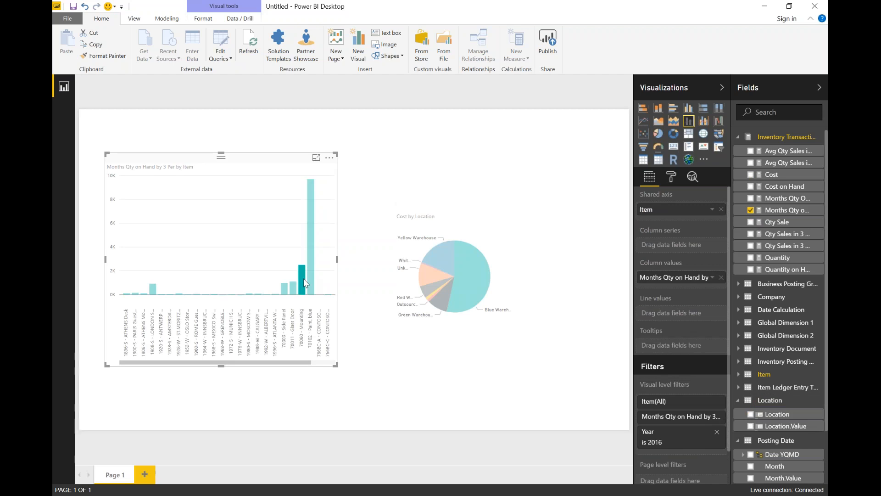
pyautogui.click(308, 242)
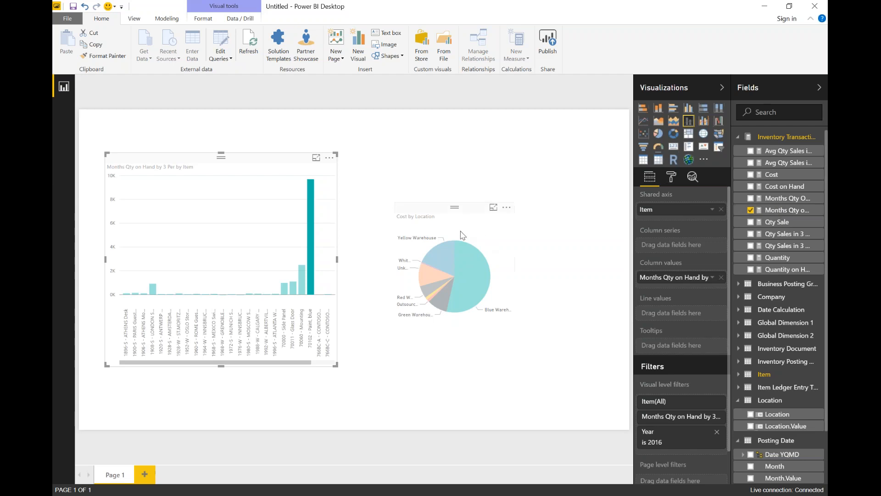
# Step: Cross-highlight the column chart by several location slices of the Cost pie chart, including Blue Warehouse
pyautogui.click(467, 262)
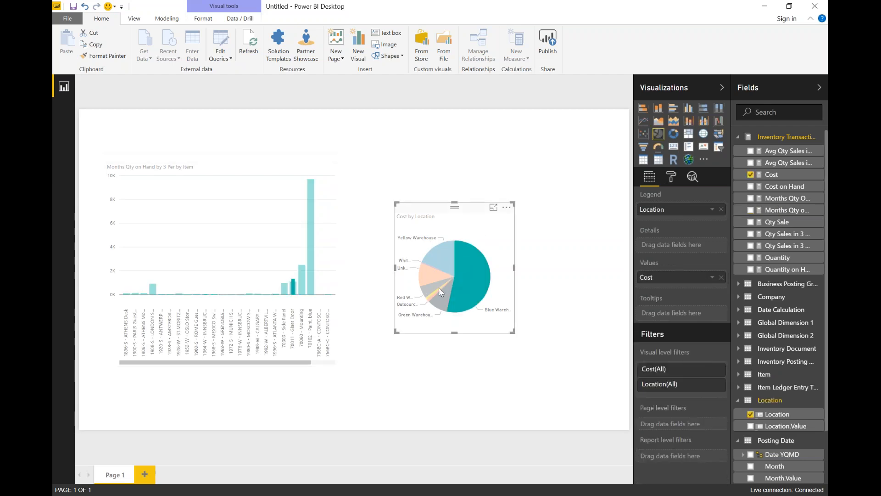
pyautogui.click(443, 259)
pyautogui.click(427, 280)
pyautogui.click(441, 299)
pyautogui.click(474, 282)
# Step: Switch to the Webinar sheet in Excel and review the eggs question and the Inventory Turnover Report heading
pyautogui.click(466, 495)
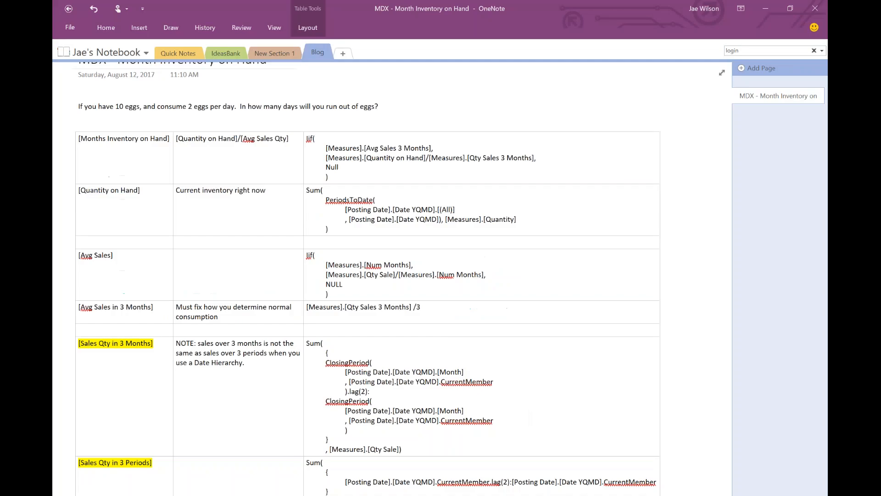
pyautogui.click(218, 494)
pyautogui.click(307, 472)
pyautogui.click(619, 301)
pyautogui.click(484, 281)
pyautogui.click(484, 304)
pyautogui.press('Up')
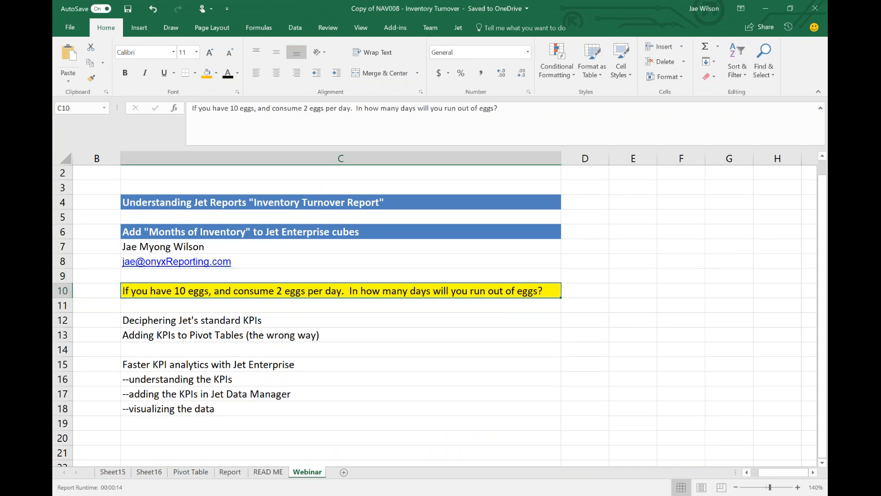
pyautogui.click(306, 205)
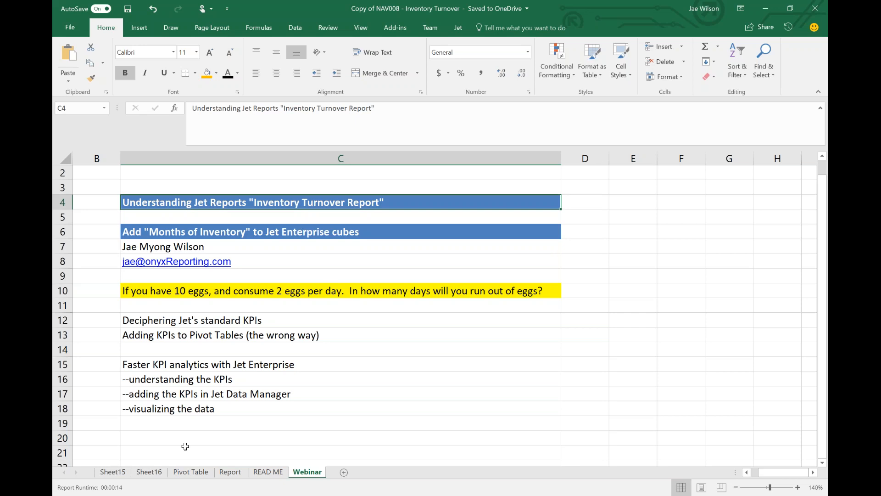
# Step: On the Pivot Table sheet, hide the field list and inspect the Avg Sales, Months Supply and Num Months formulas
pyautogui.click(185, 472)
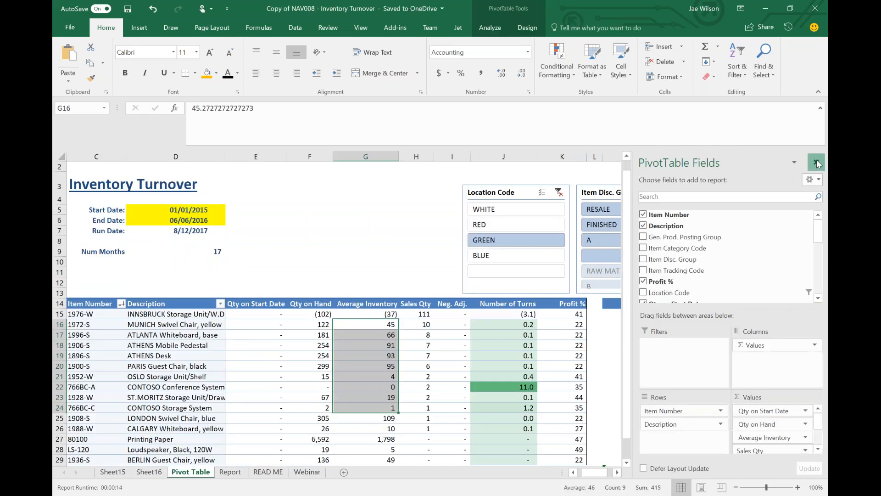
pyautogui.moveTo(660, 335); pyautogui.dragTo(729, 439)
pyautogui.click(659, 356)
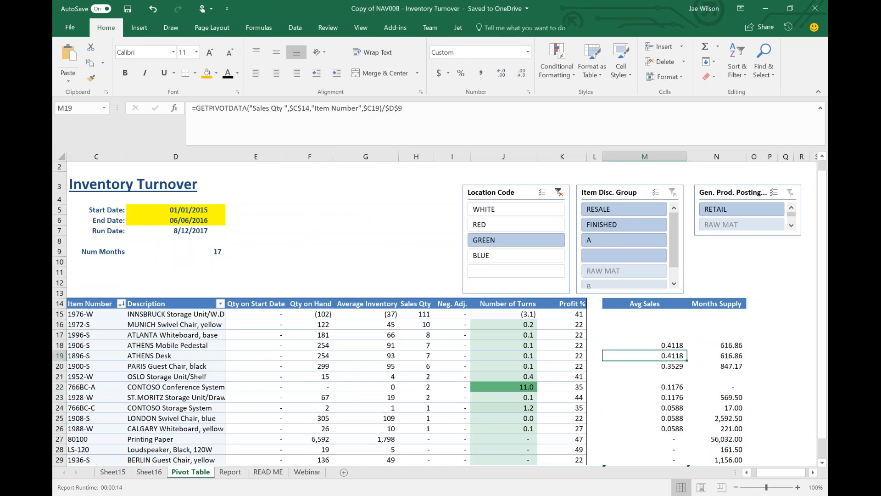
pyautogui.click(209, 251)
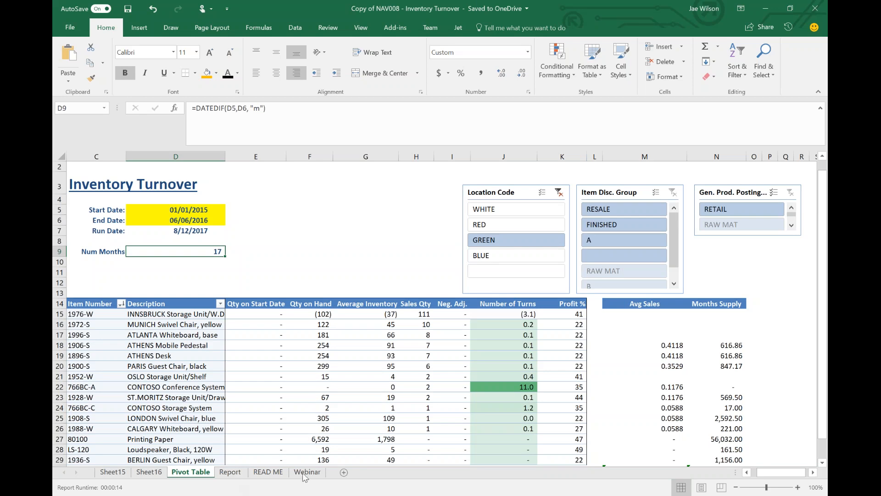
# Step: Open the Report sheet and go back to the first Item Number cell of the item table
pyautogui.click(229, 472)
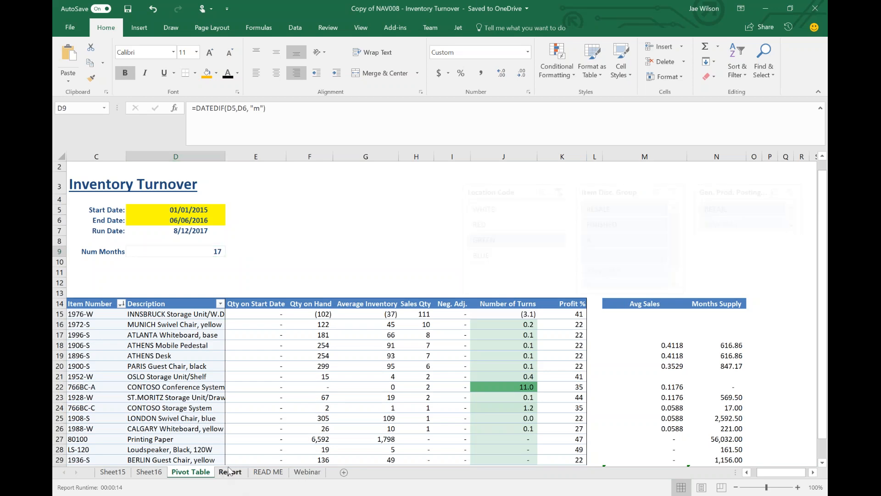
pyautogui.click(304, 331)
pyautogui.press('Left')
pyautogui.press('Left')
pyautogui.press('Left')
pyautogui.press('Left')
pyautogui.press('Left')
pyautogui.press('Left')
pyautogui.press('Left')
pyautogui.press('Left')
pyautogui.press('Left')
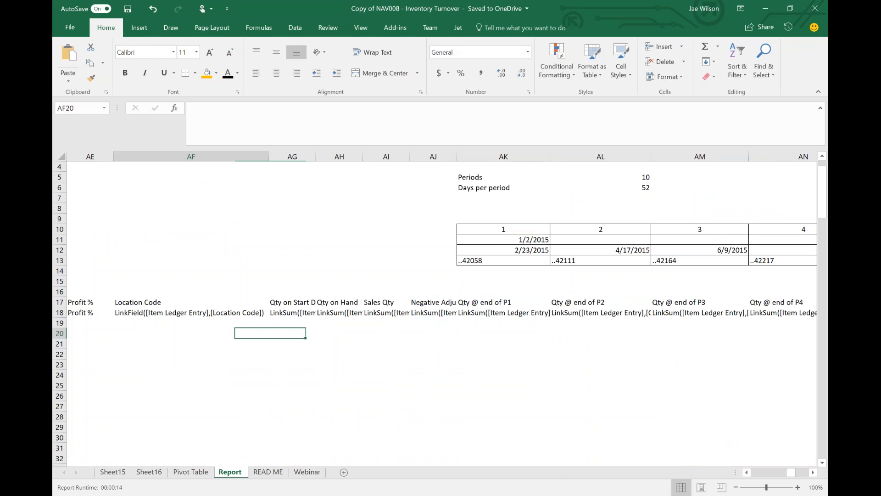
pyautogui.press('Left')
pyautogui.press('Left')
pyautogui.press('Left')
pyautogui.press('Left')
pyautogui.press('Left')
pyautogui.press('Left')
pyautogui.press('Left')
pyautogui.press('Left')
pyautogui.press('Left')
pyautogui.press('Left')
pyautogui.press('Left')
pyautogui.press('Left')
pyautogui.press('Left')
pyautogui.press('Left')
pyautogui.press('Left')
pyautogui.press('Left')
pyautogui.press('Left')
pyautogui.press('Left')
pyautogui.press('Left')
pyautogui.press('Left')
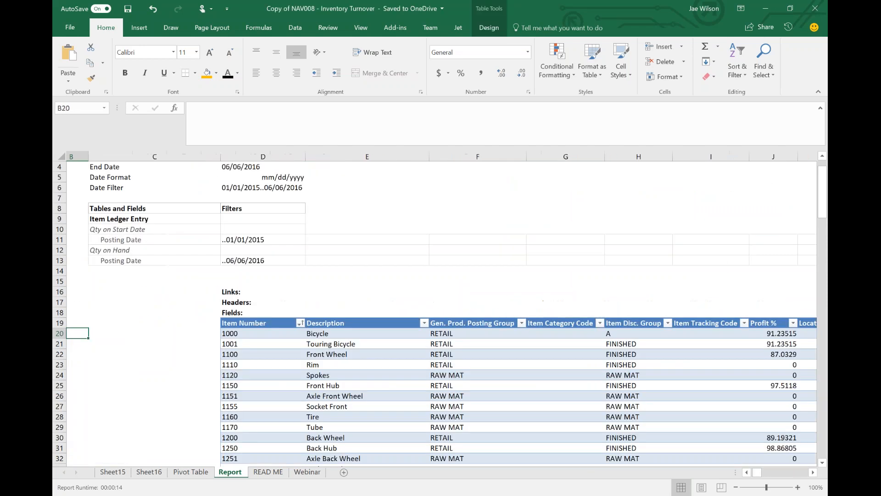
pyautogui.click(301, 333)
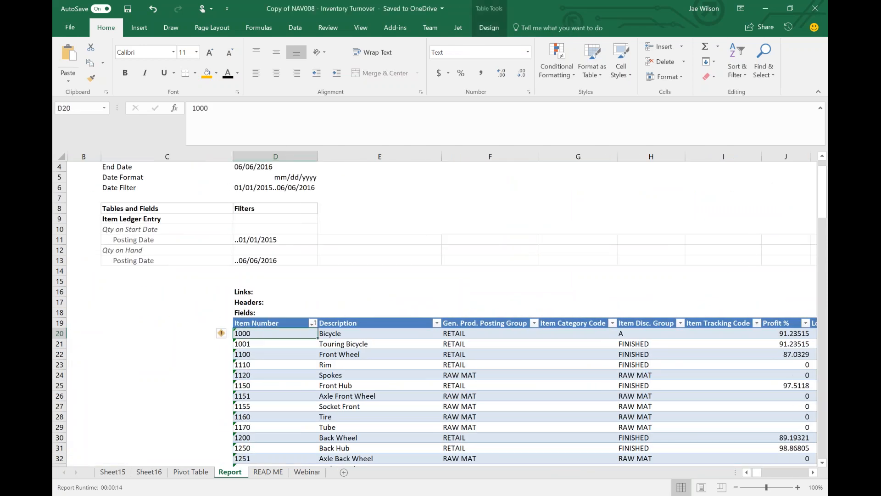
# Step: Switch the Jet report to Design mode and inspect the Location Code header with its LinkField definition
pyautogui.click(458, 28)
pyautogui.click(65, 70)
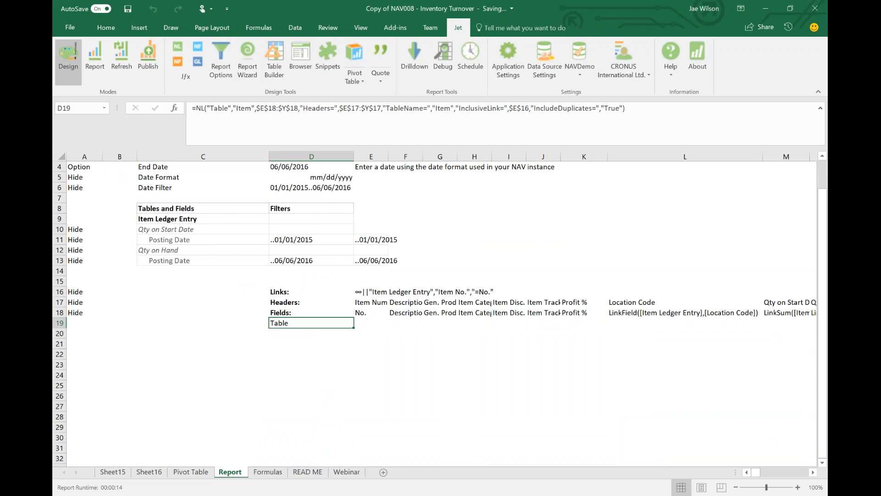
pyautogui.click(640, 156)
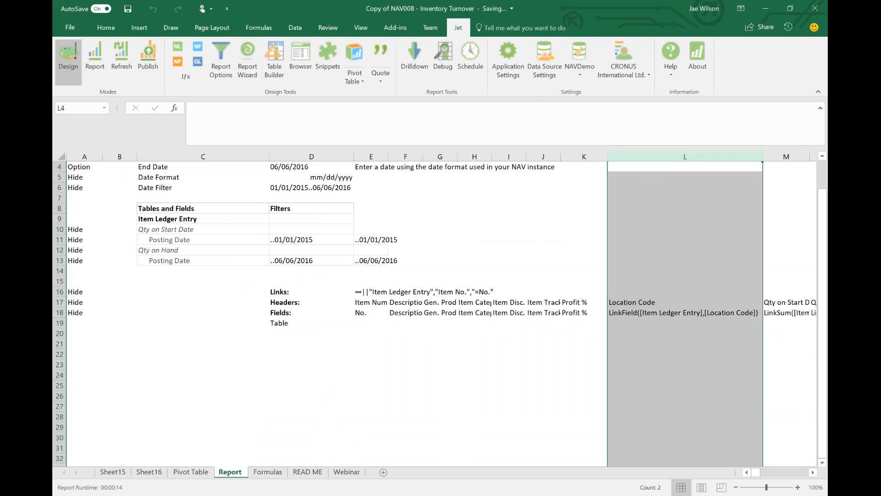
pyautogui.moveTo(645, 303); pyautogui.dragTo(642, 313)
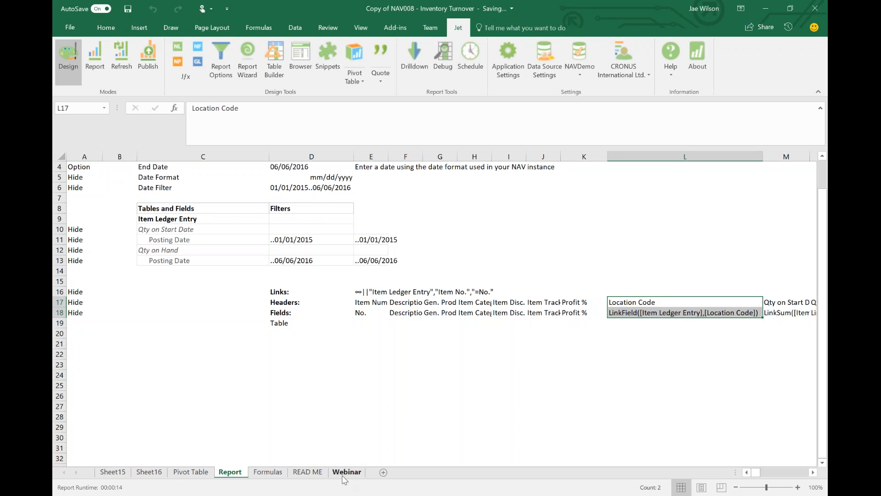
# Step: Switch to the OneNote page and review its Month Inventory on Hand title and the Sales Qty formulas for 3 months and 3 periods
pyautogui.hotkey('alt', 'Tab')
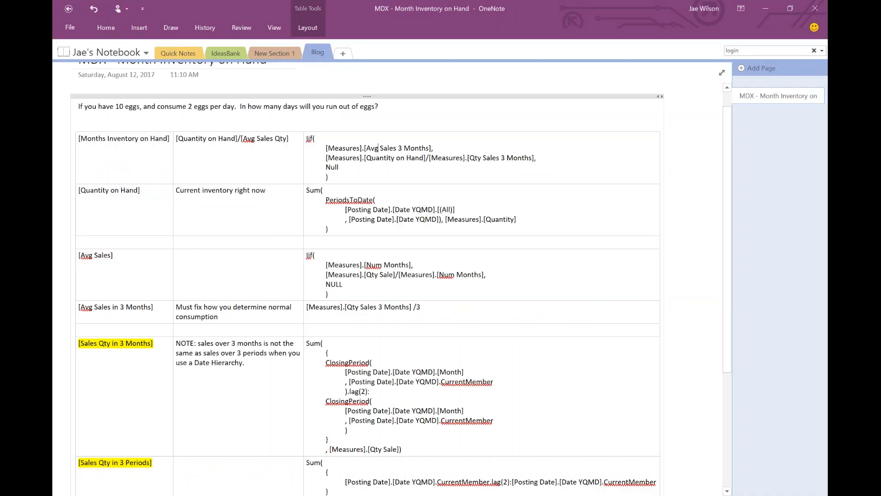
pyautogui.scroll(2, 331, 327)
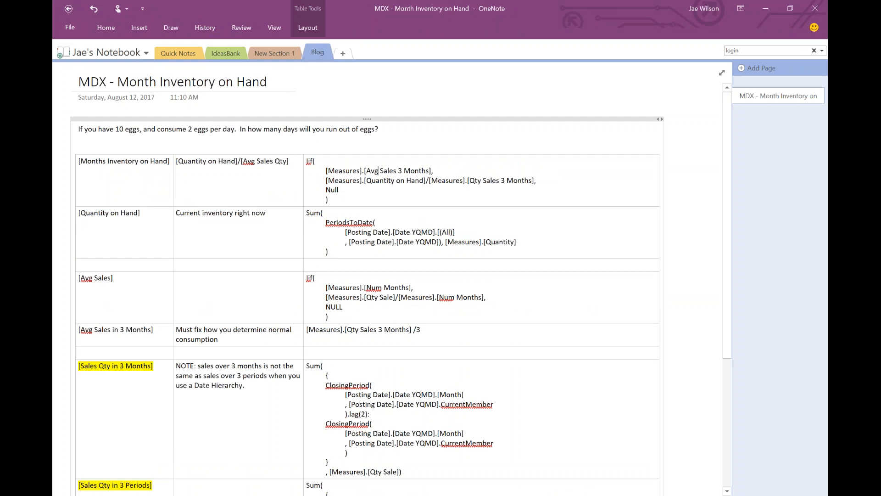
pyautogui.moveTo(119, 82); pyautogui.dragTo(270, 82)
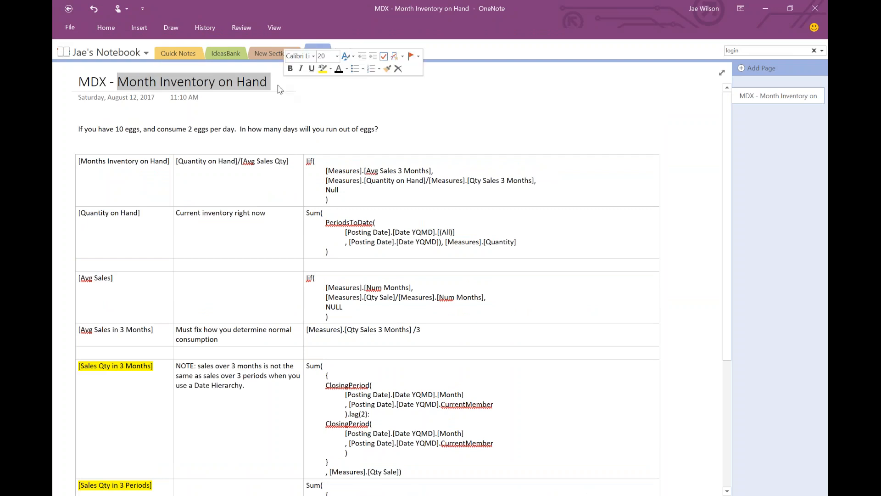
pyautogui.scroll(-1, 152, 228)
pyautogui.scroll(-3, 152, 228)
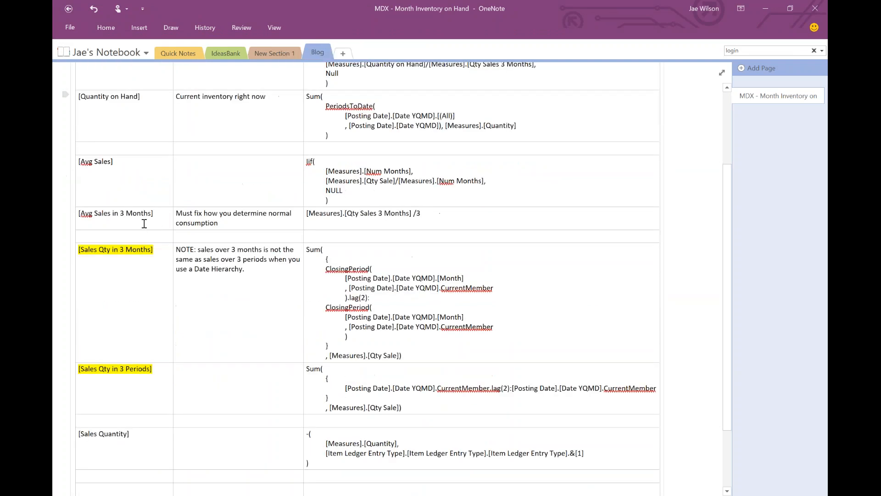
pyautogui.moveTo(77, 252); pyautogui.dragTo(465, 394)
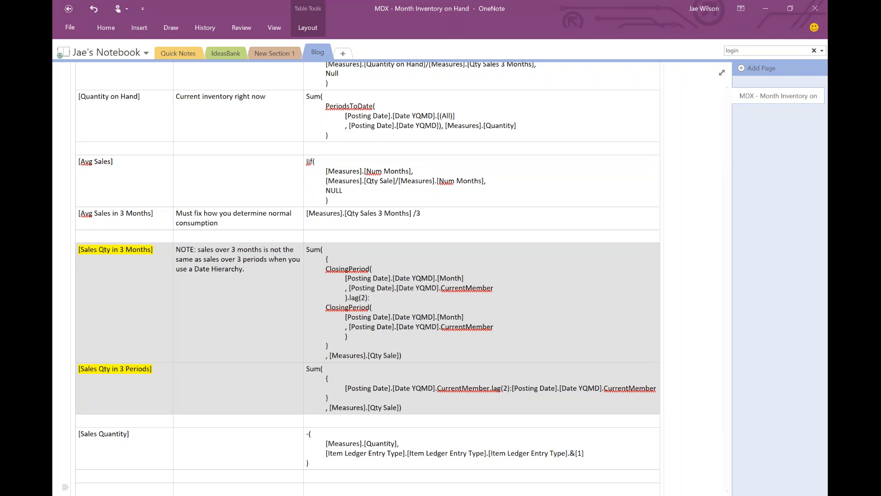
# Step: Return to the Webinar sheet in Excel and select the cell with the presenter's e-mail address
pyautogui.click(353, 495)
pyautogui.click(347, 472)
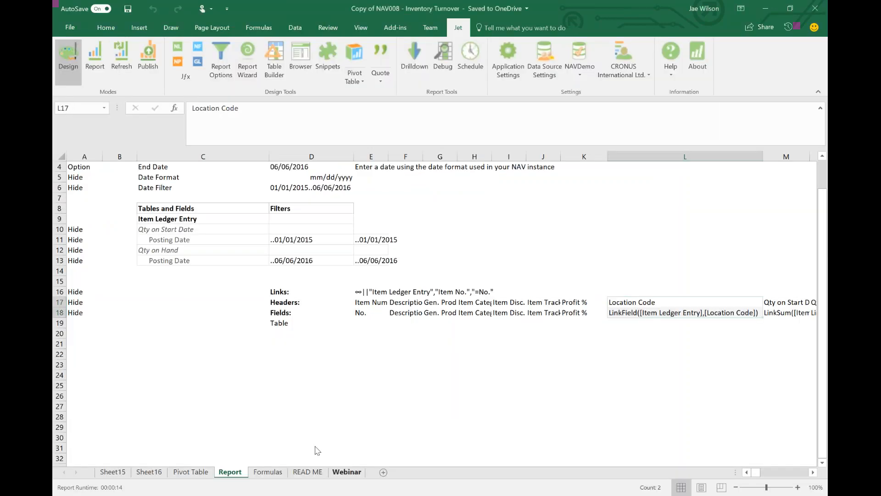
pyautogui.click(550, 345)
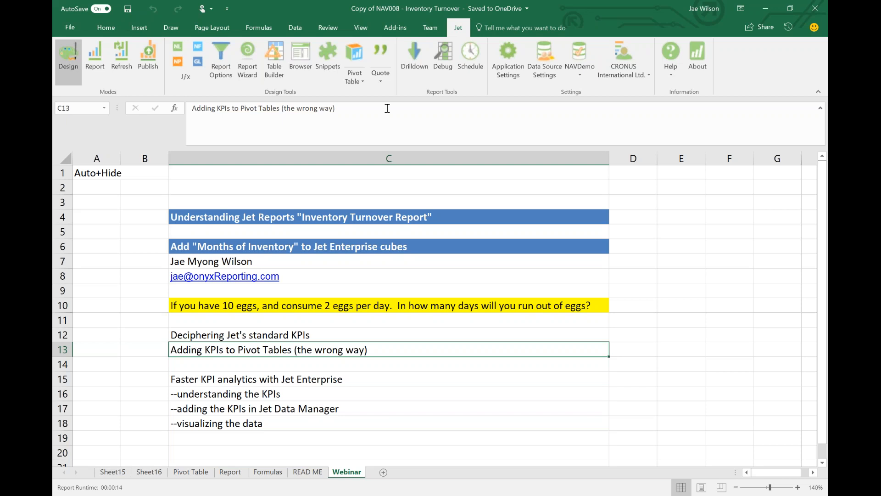
pyautogui.click(323, 276)
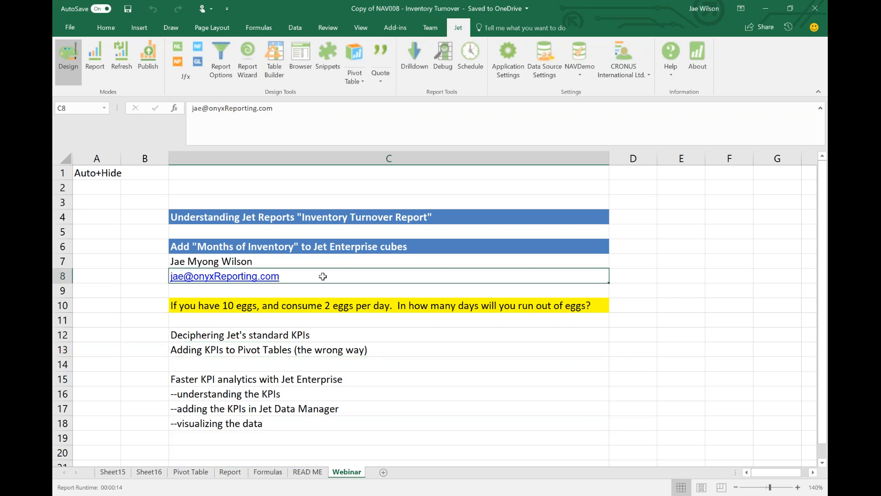